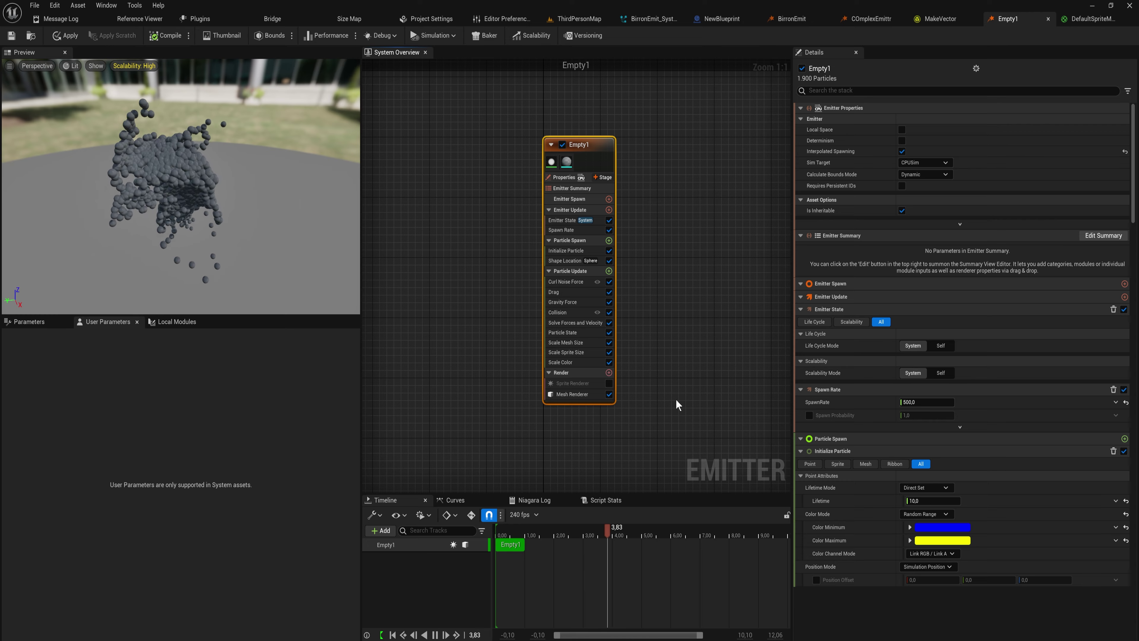
In the project's main Content folder, create a Niagara emitter based on the OmnidirectionalBurst template
left_click_drag(673, 398, 437, 148)
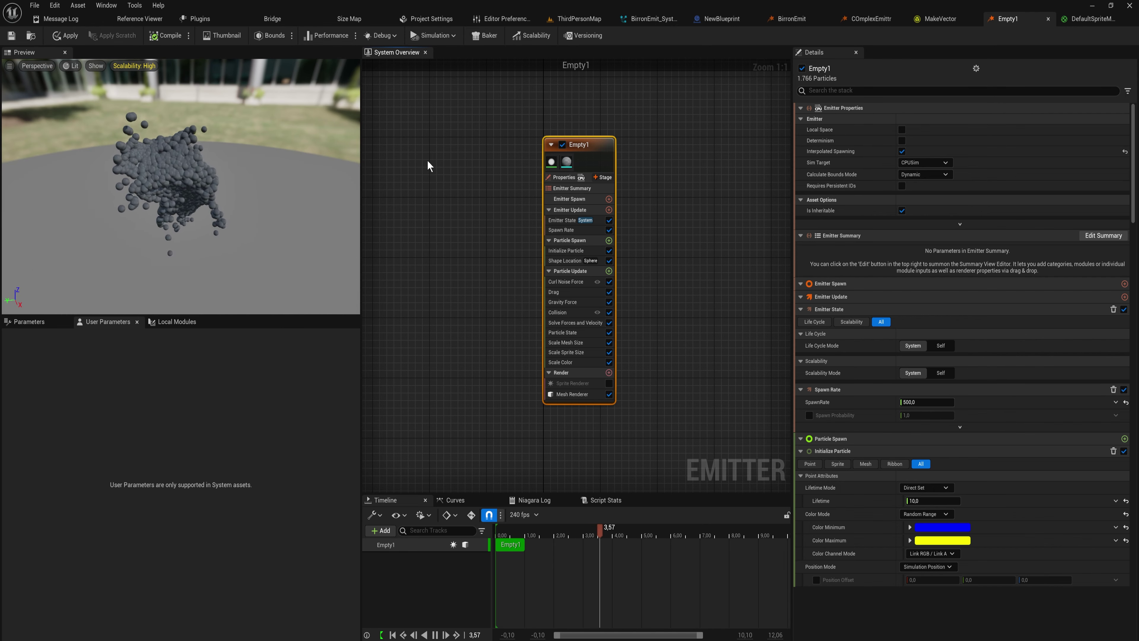
left_click(578, 18)
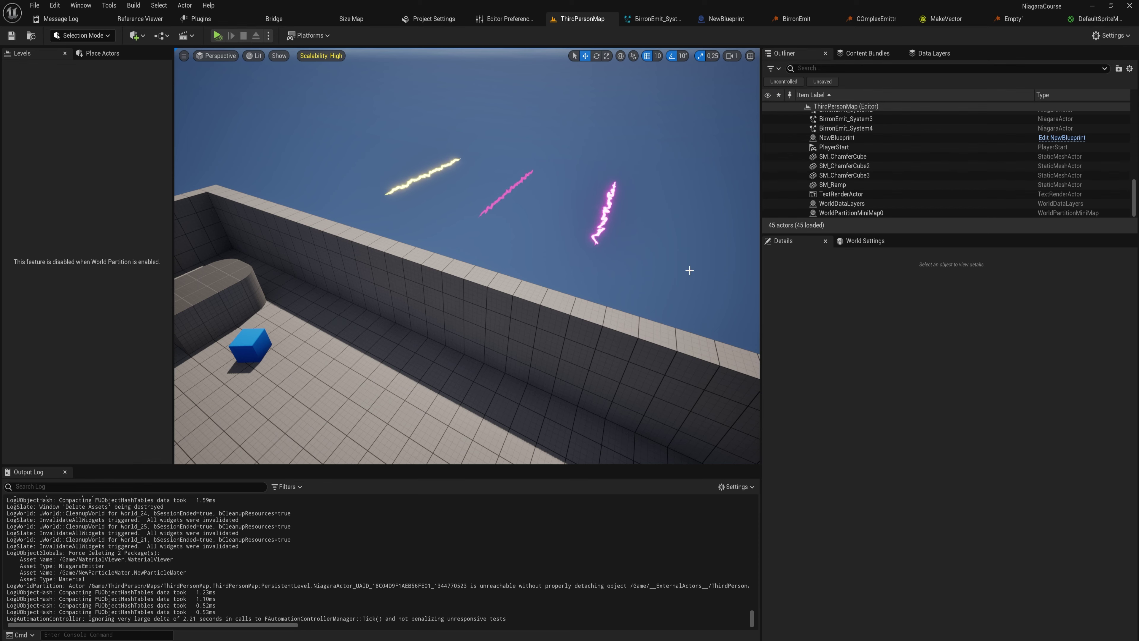
key("ctrl+space")
right_click(680, 509)
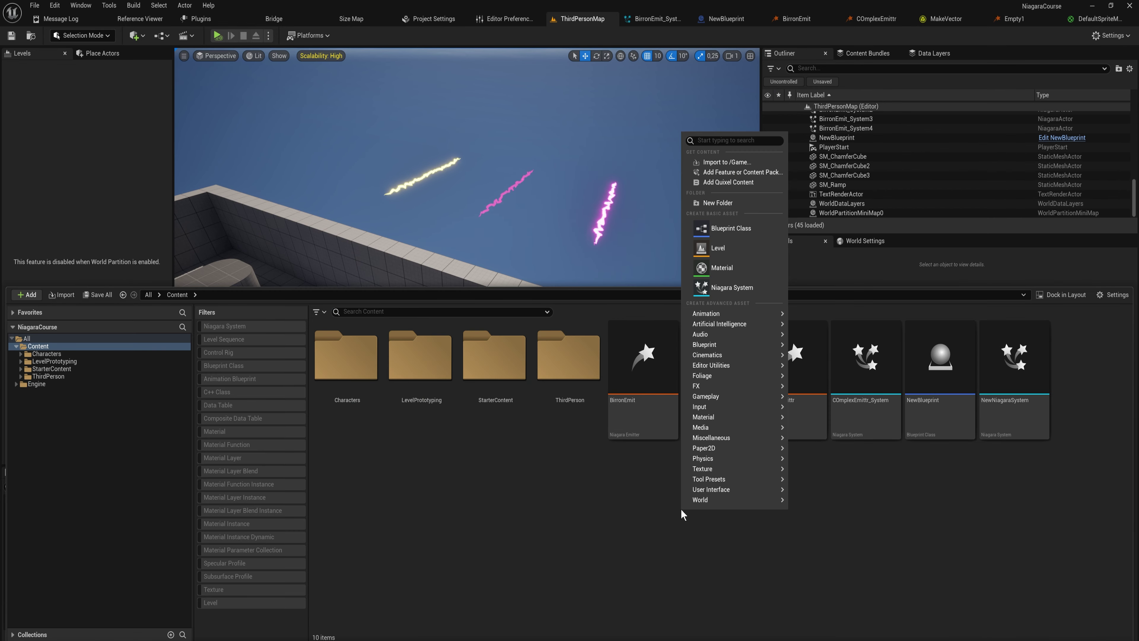
mouse_move(757, 356)
mouse_move(762, 386)
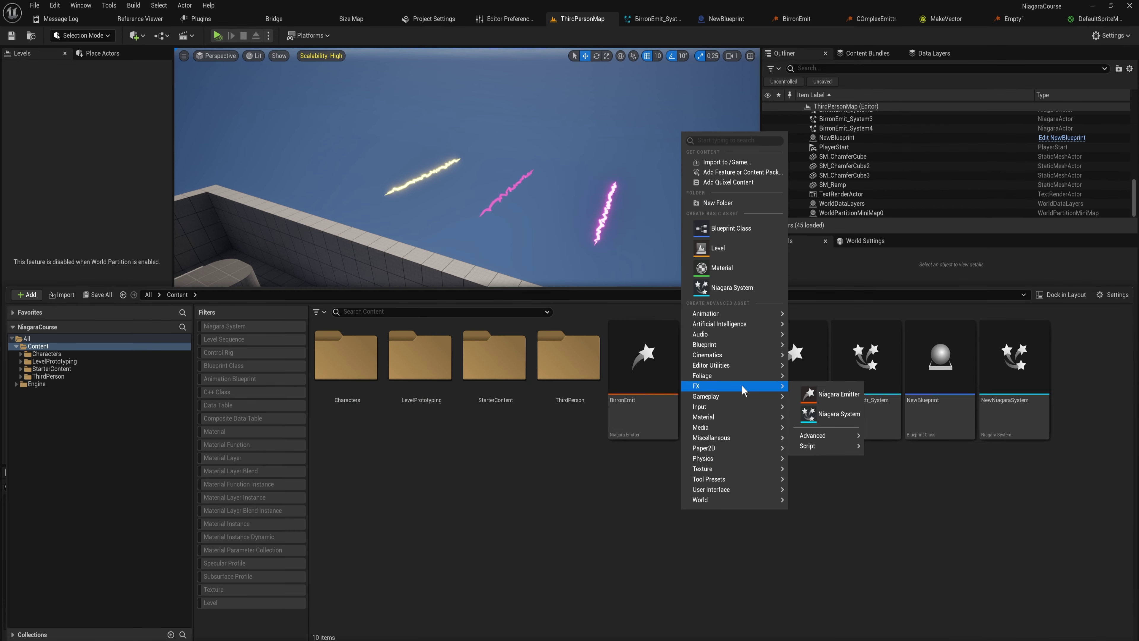
left_click(818, 393)
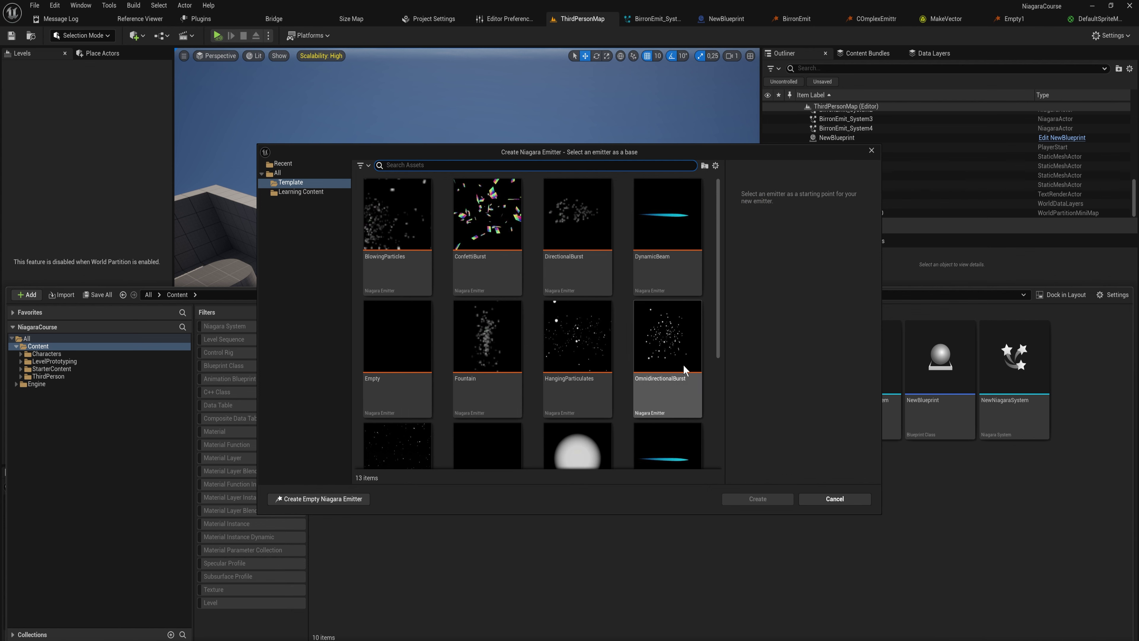
left_click(687, 347)
left_click(757, 498)
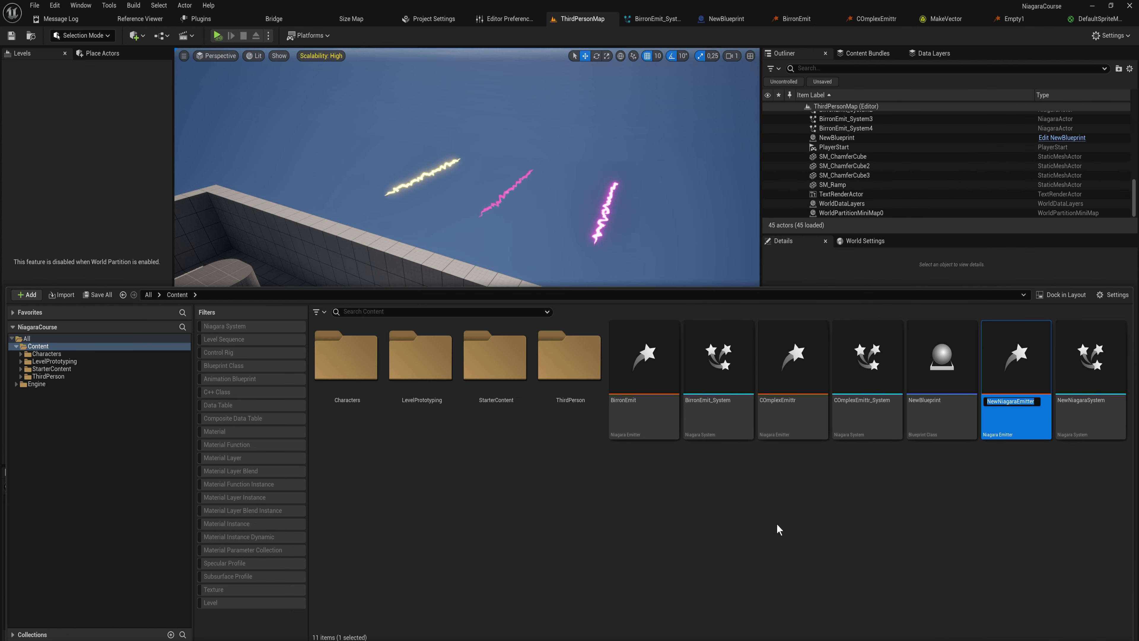
Name the new emitter asset Materialviewer and open it for editing
type("Materia")
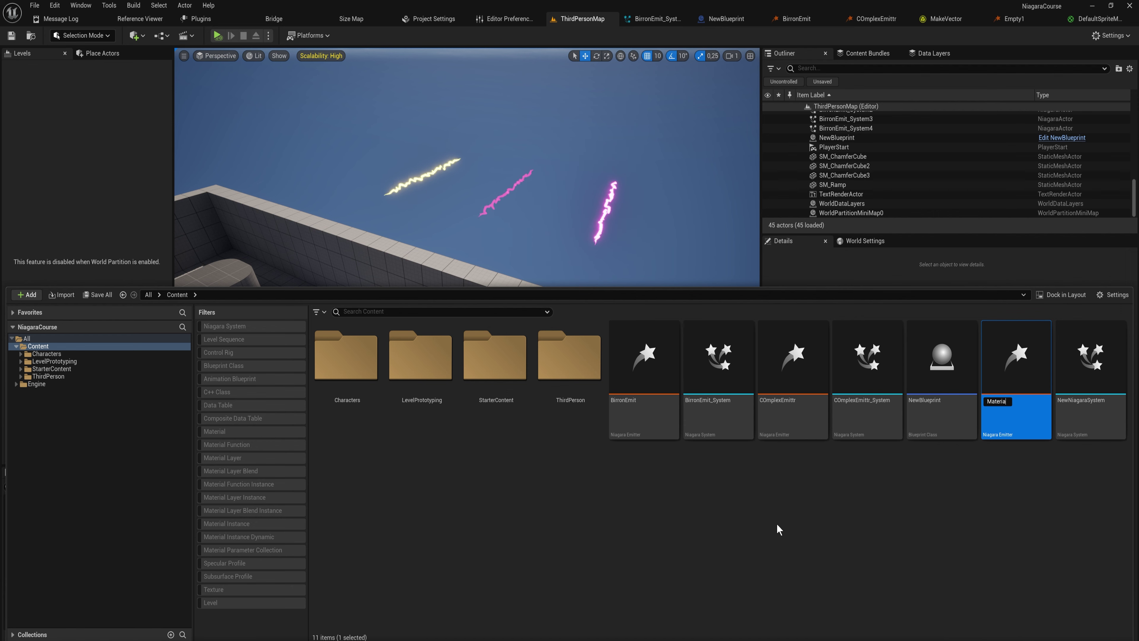
type("lviewer")
key("Return")
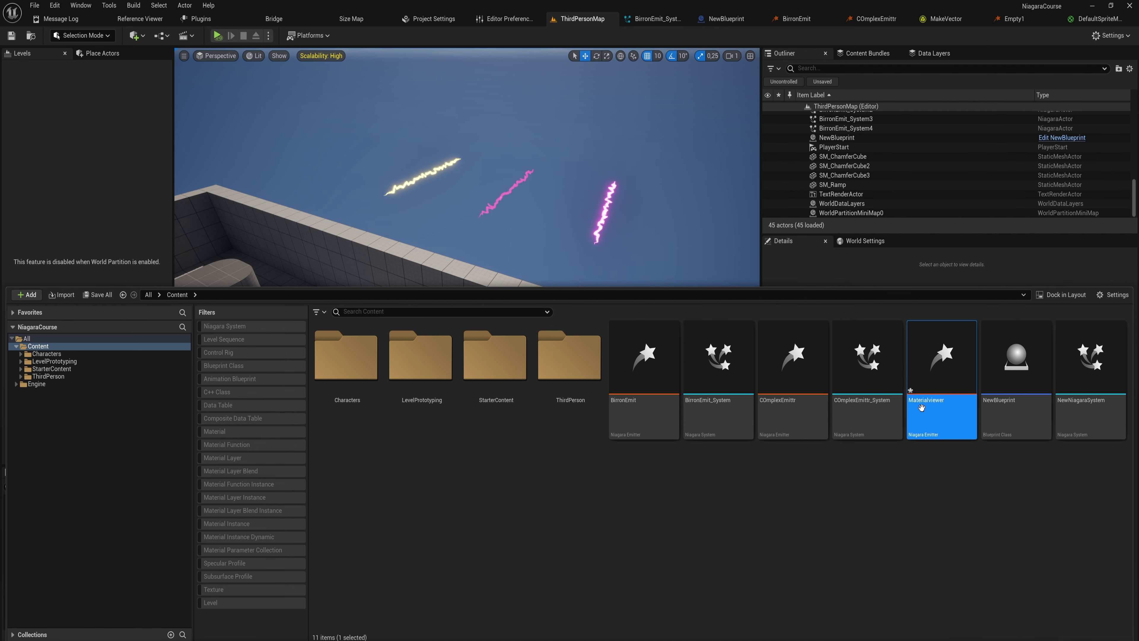
double_click(946, 367)
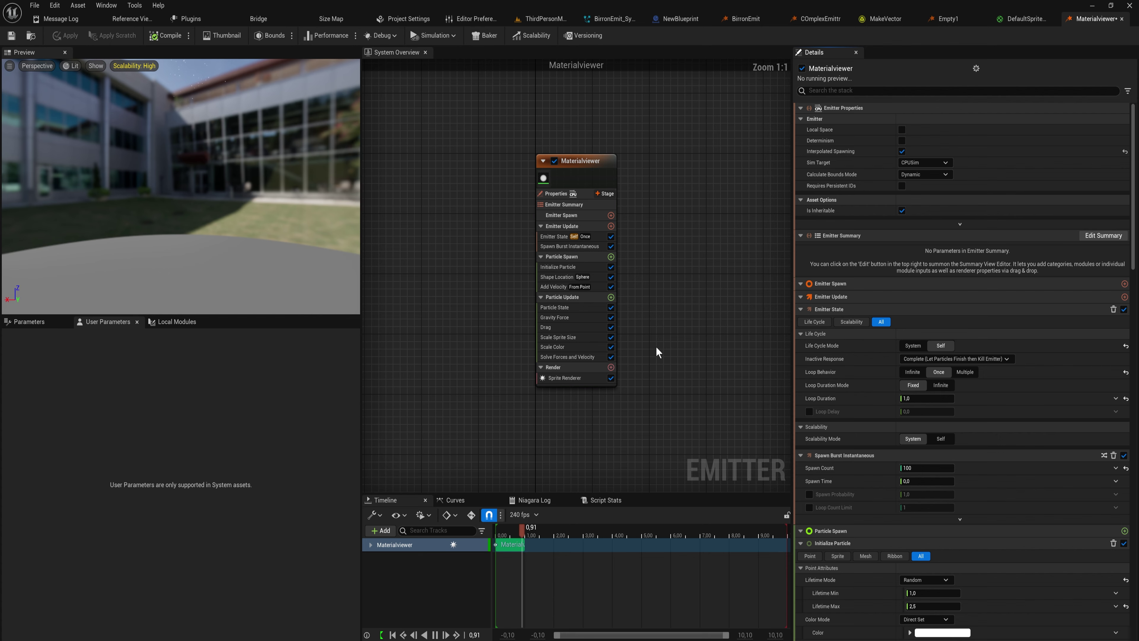
Disable the Gravity Force and Scale Sprite Size modules in the emitter's Particle Update stage
scroll(659, 341, "up", 2)
right_click_drag(667, 312, 704, 379)
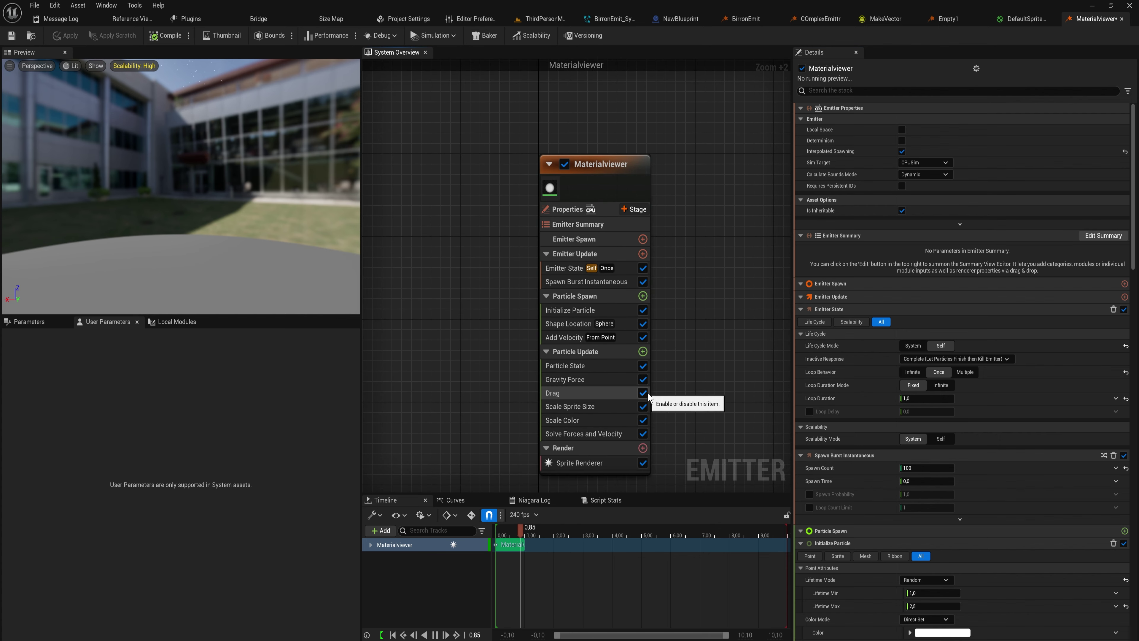
left_click(642, 379)
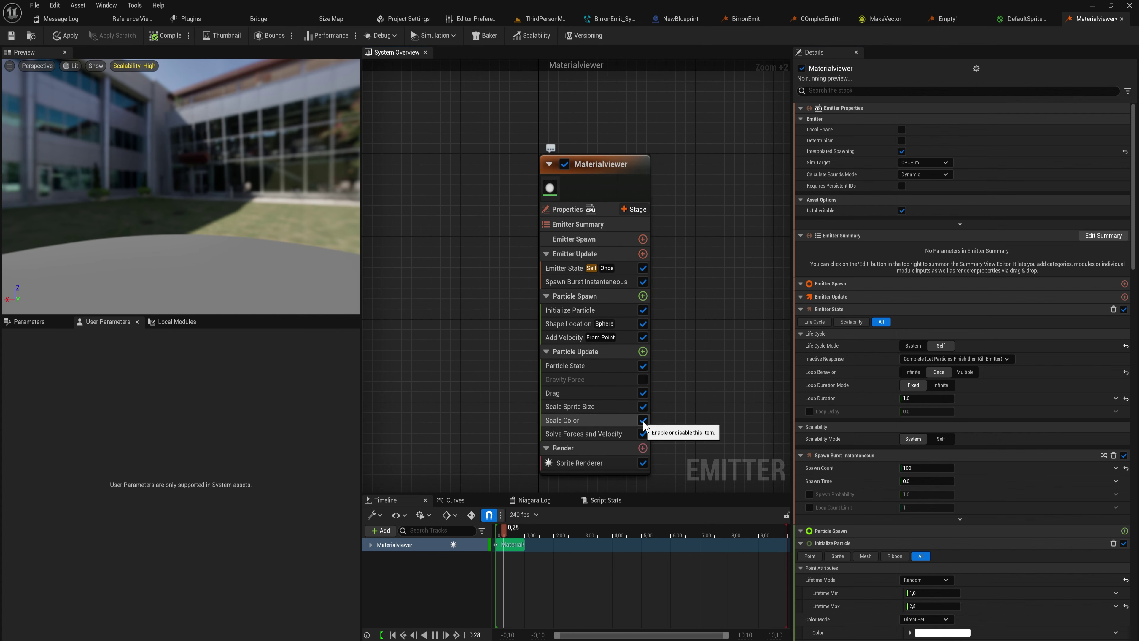
left_click(642, 407)
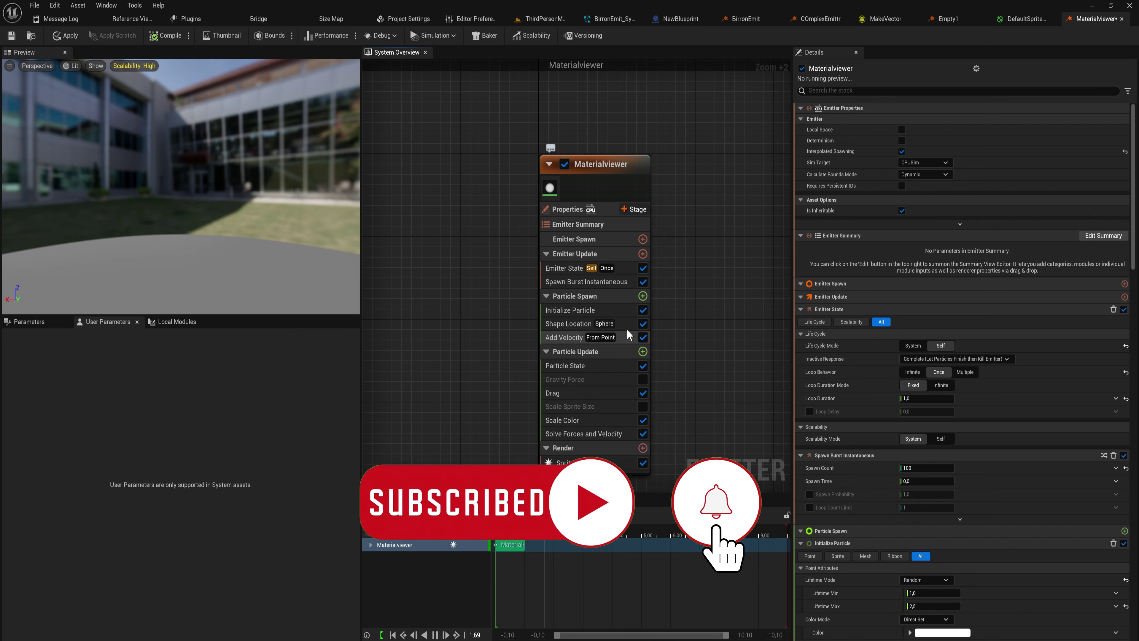
In Initialize Particle, set the Uniform Sprite Size Min to 25 and the Max to 35
left_click(625, 314)
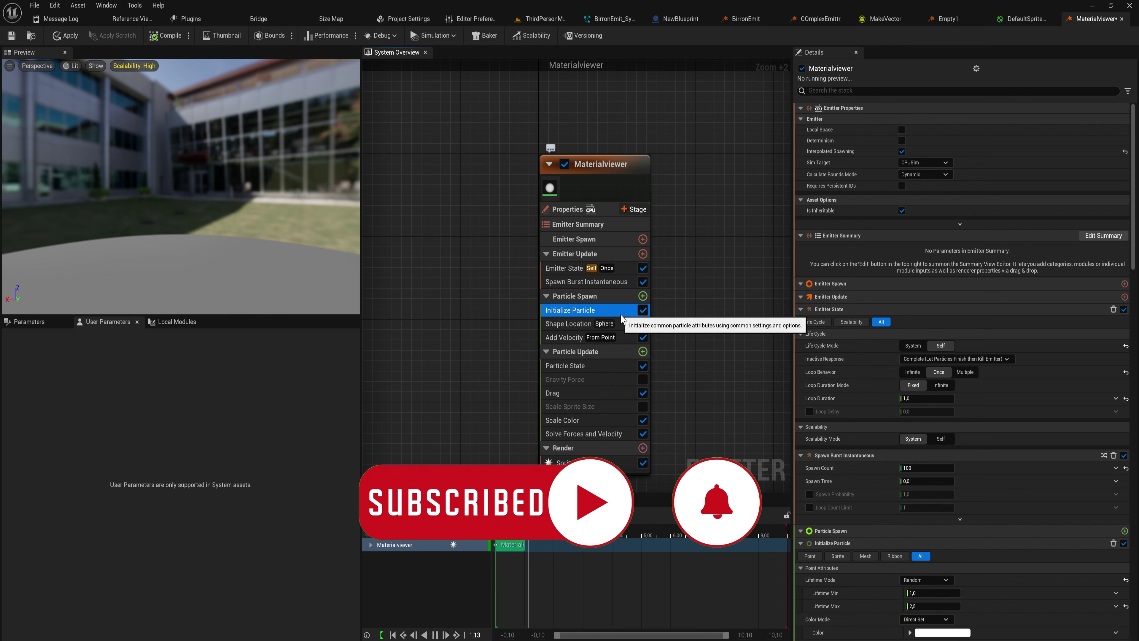
left_click(921, 278)
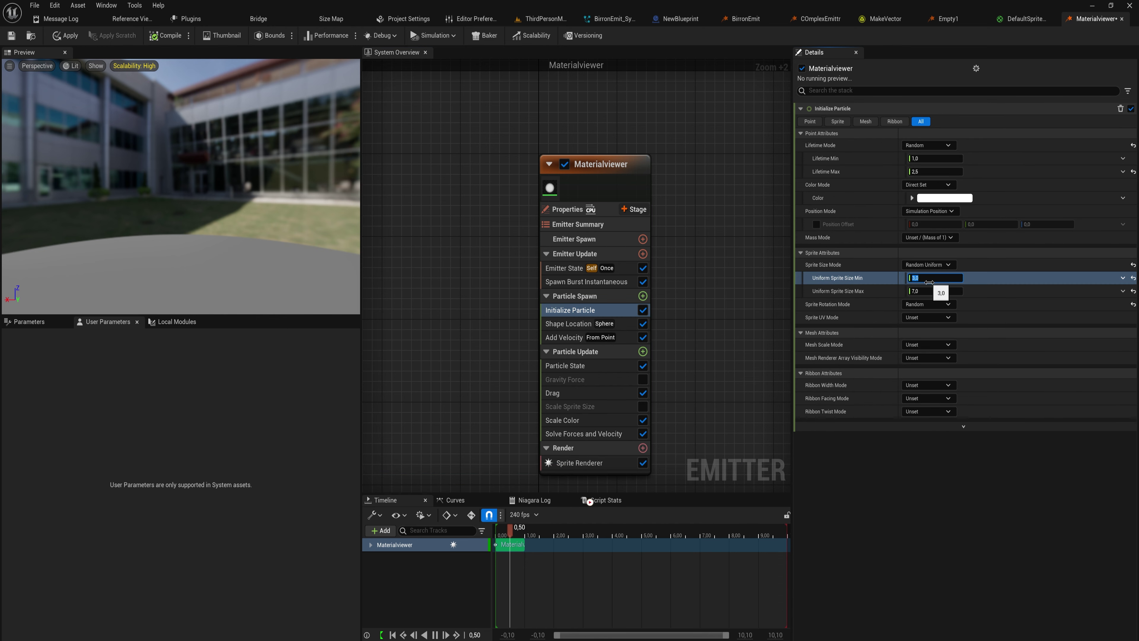
left_click(922, 291)
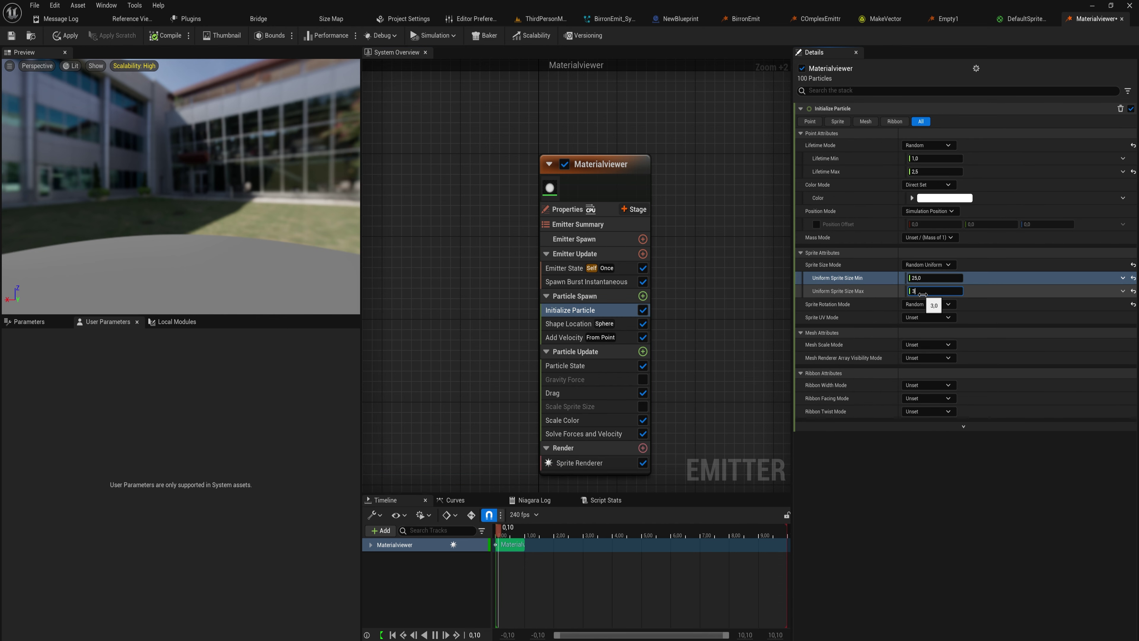
key("Return")
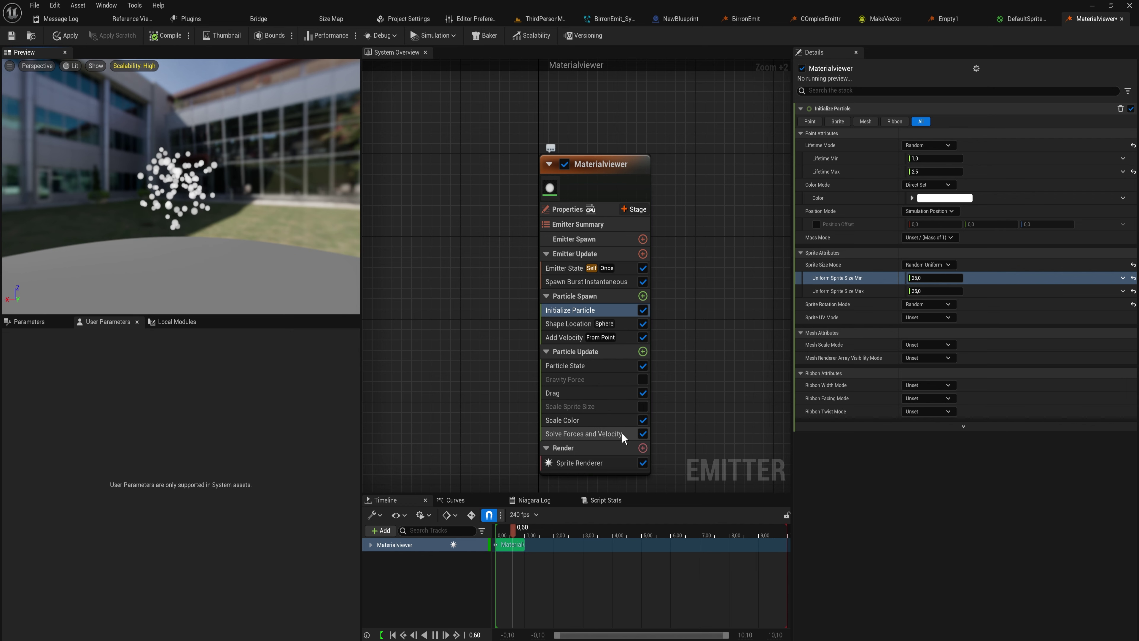
Enable the Scale Sprite Size module to compare its effect on the particles, and disable it again
left_click(644, 411)
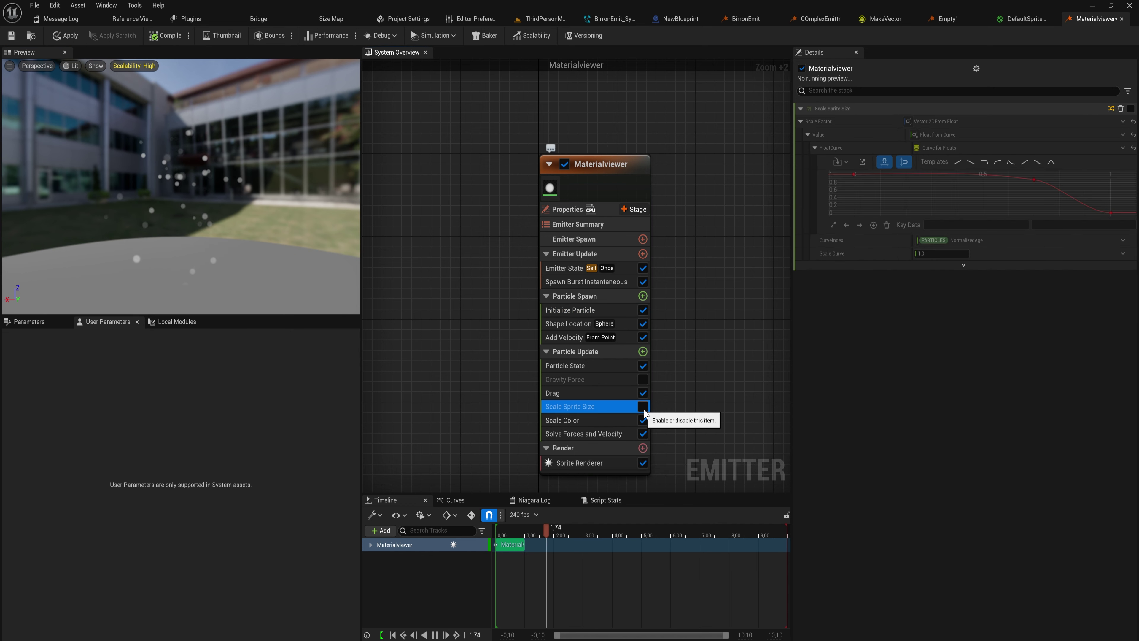
left_click(644, 411)
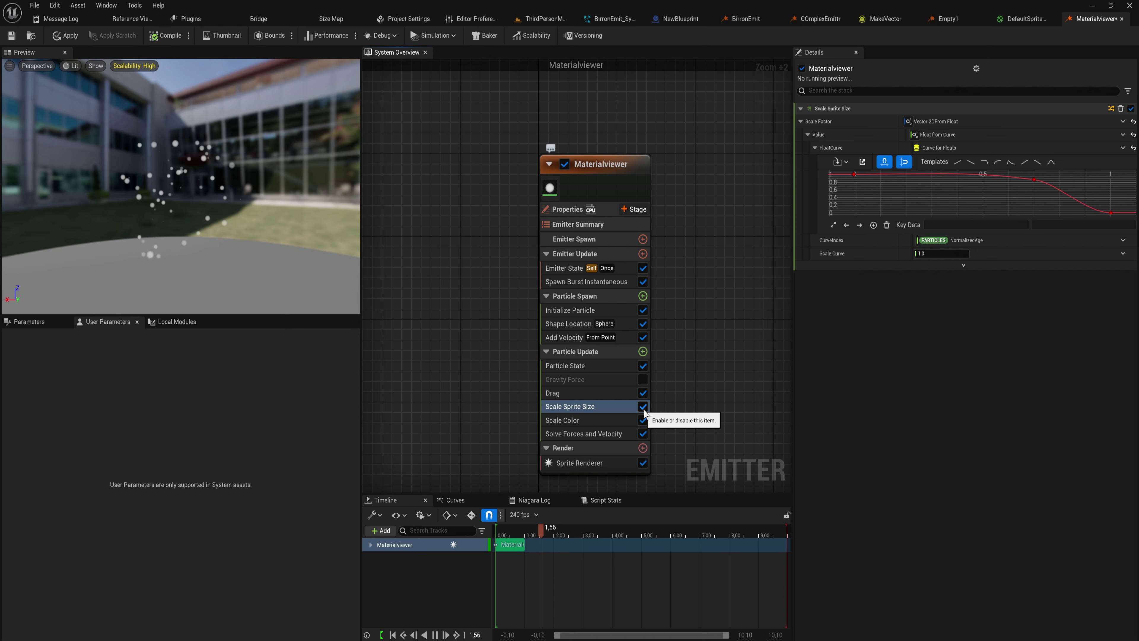
left_click(644, 411)
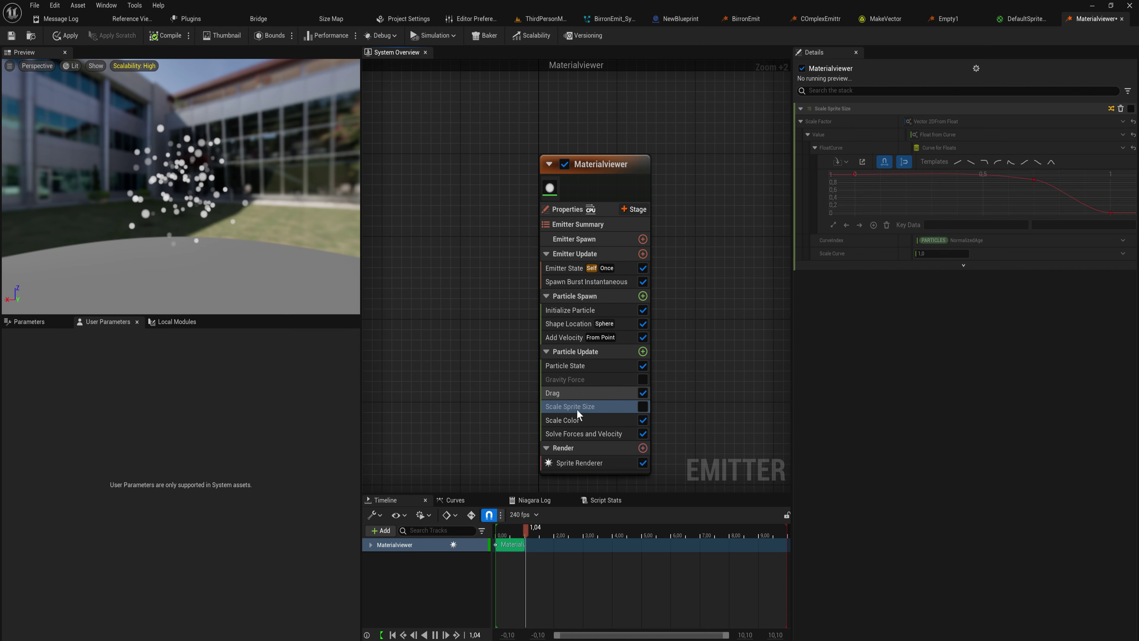
Open the DefaultSpriteMaterial assigned to the emitter's Sprite Renderer
left_click(583, 464)
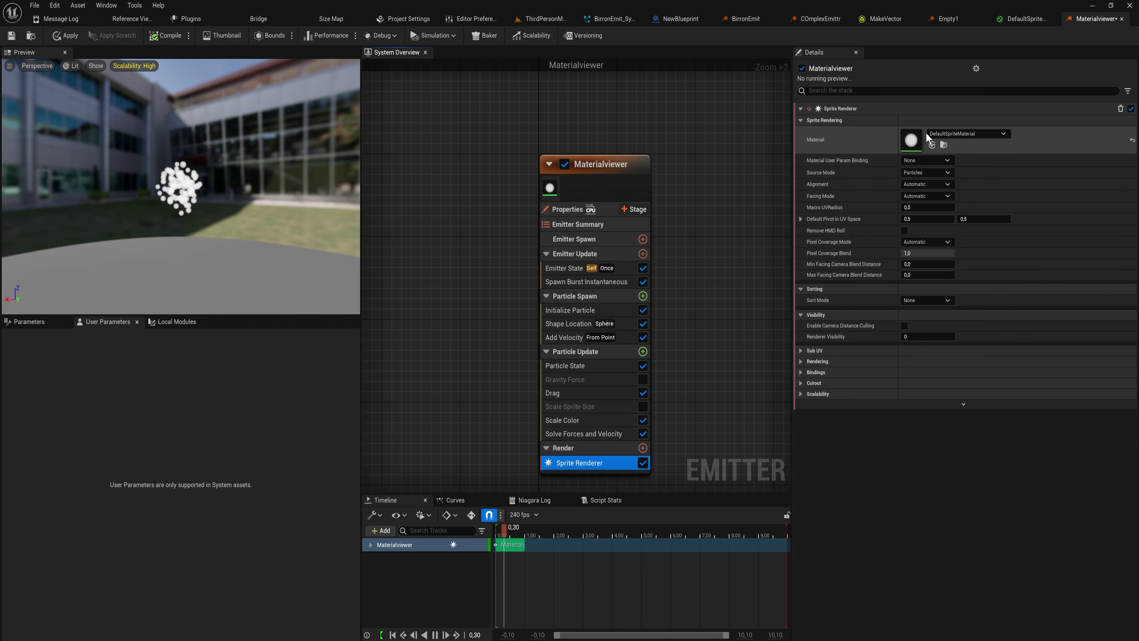
double_click(911, 133)
right_click_drag(640, 432, 656, 429)
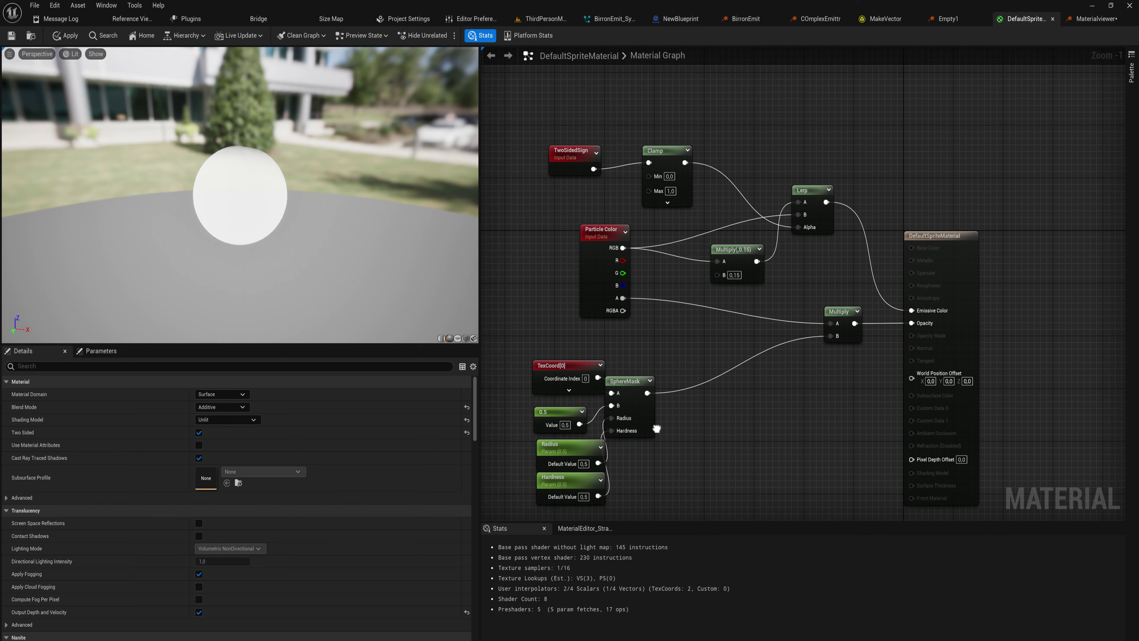
Shift the TwoSidedSign node away from Clamp and preview the sprite material on a plane
left_click_drag(578, 167, 565, 161)
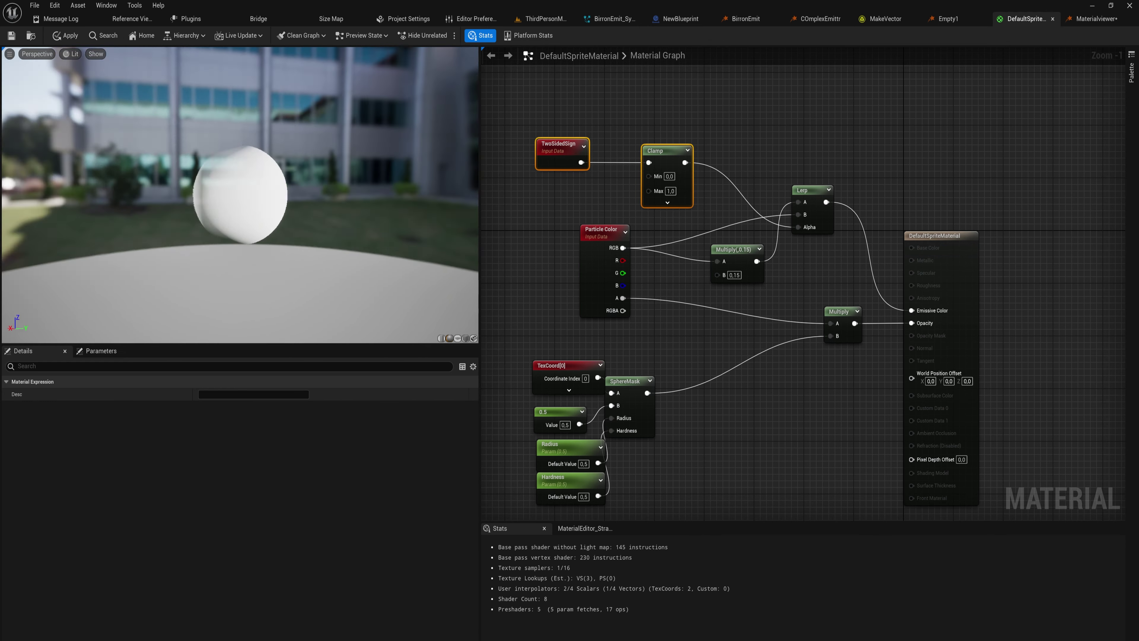
left_click_drag(313, 287, 359, 331)
left_click_drag(466, 335, 394, 299)
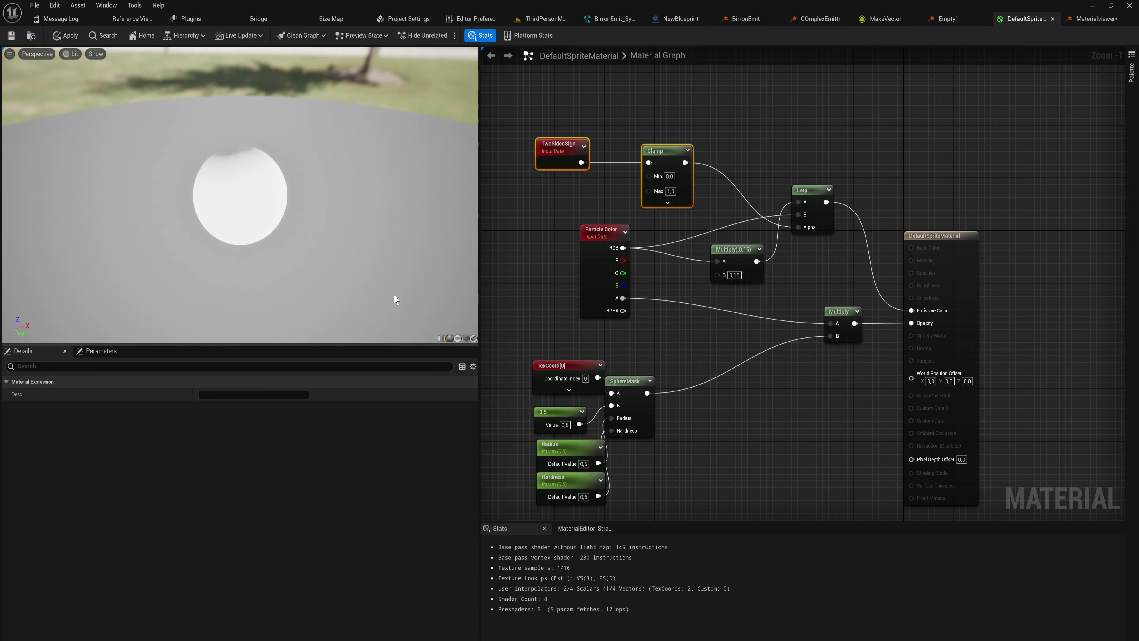
left_click(458, 339)
left_click_drag(338, 267, 361, 282)
left_click(645, 321)
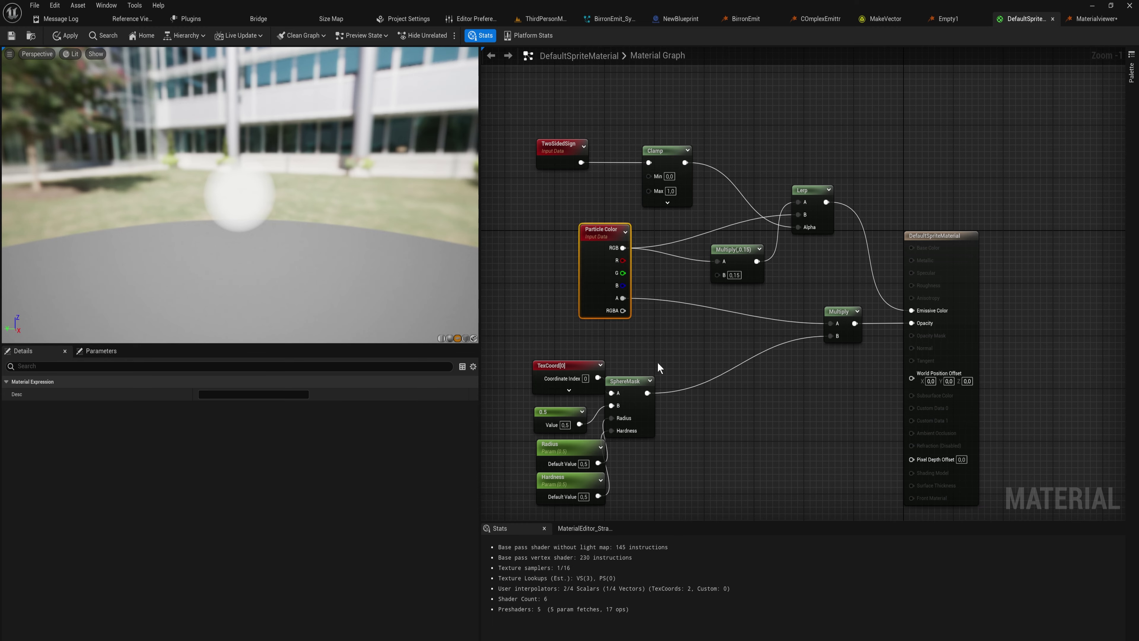
Move the SphereMask node clear of its TexCoord, 0.5 constant, Radius and Hardness input nodes
right_click_drag(658, 368, 666, 258)
left_click_drag(737, 445, 545, 236)
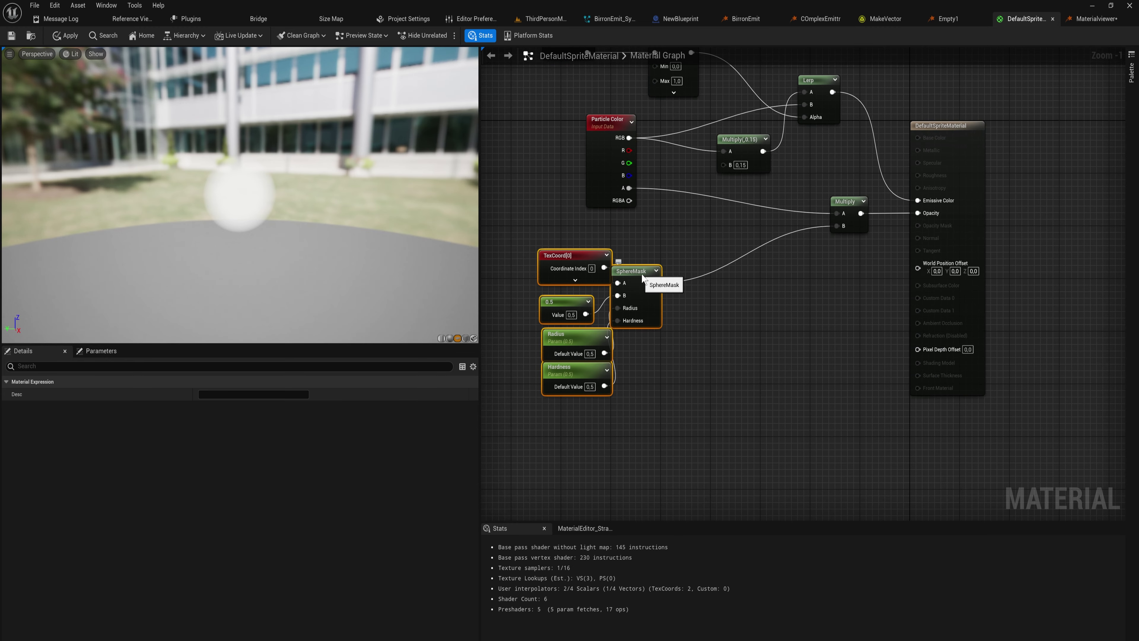
mouse_move(642, 279)
left_mouse_down()
mouse_move(619, 285)
mouse_move(647, 271)
left_mouse_up()
left_click(699, 322)
left_click(643, 277)
scroll(656, 368, "up", 1)
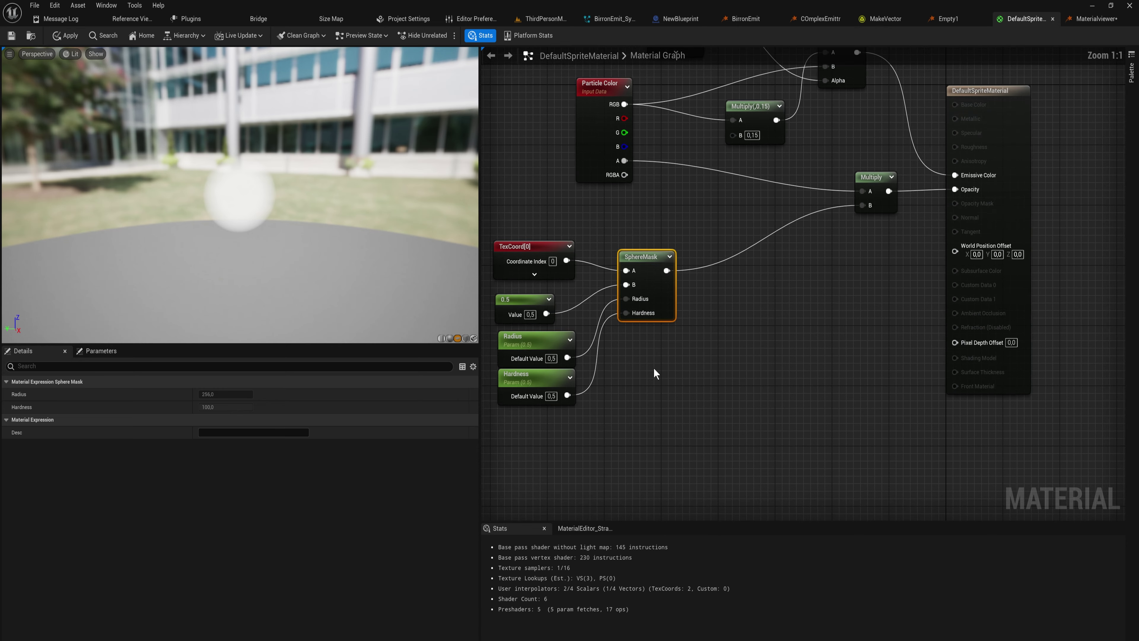
Examine how the SphereMask group and the particle alpha feed the Multiply node and the material's Opacity
right_click_drag(653, 368, 749, 369)
left_click_drag(762, 421, 557, 237)
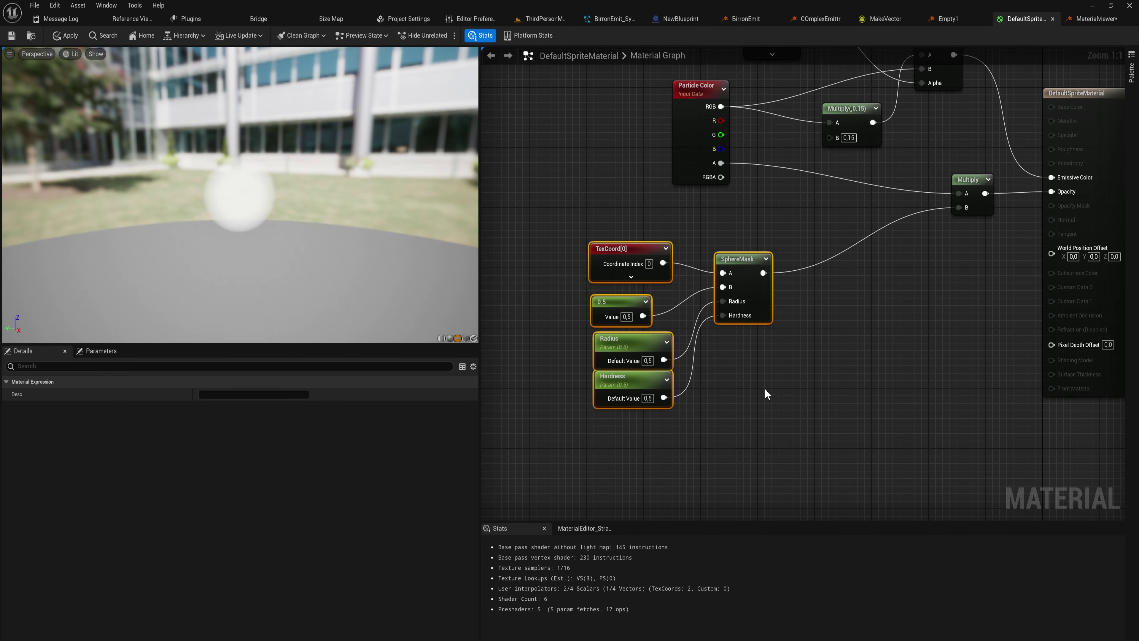
left_click_drag(829, 464, 540, 227)
right_click_drag(903, 323, 717, 349)
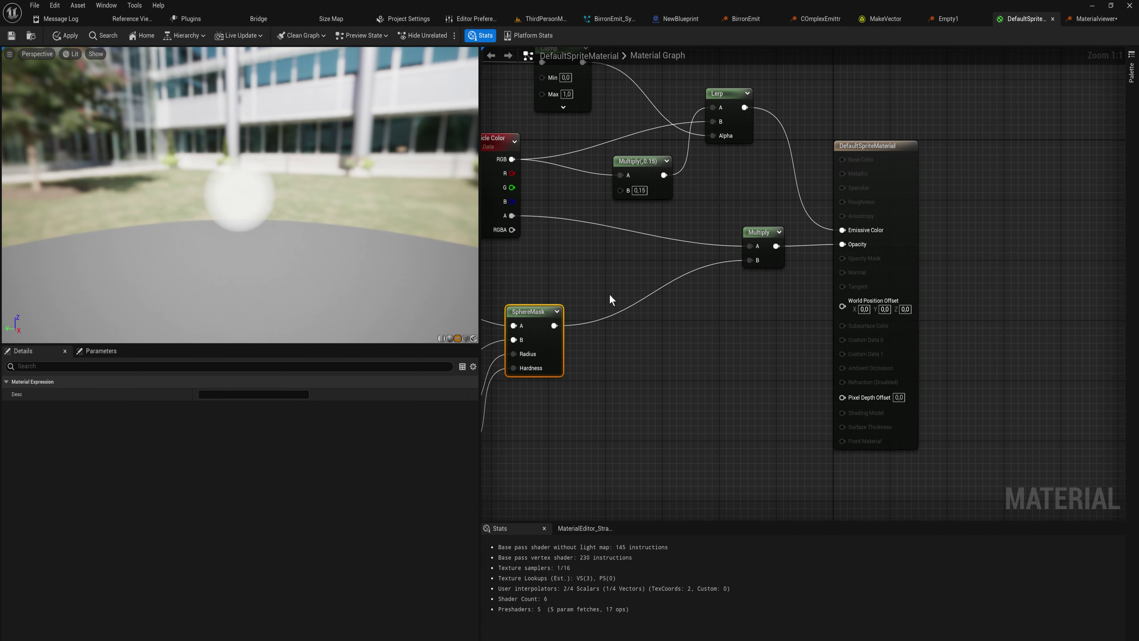
scroll(610, 299, "down", 1)
right_click_drag(609, 299, 818, 307)
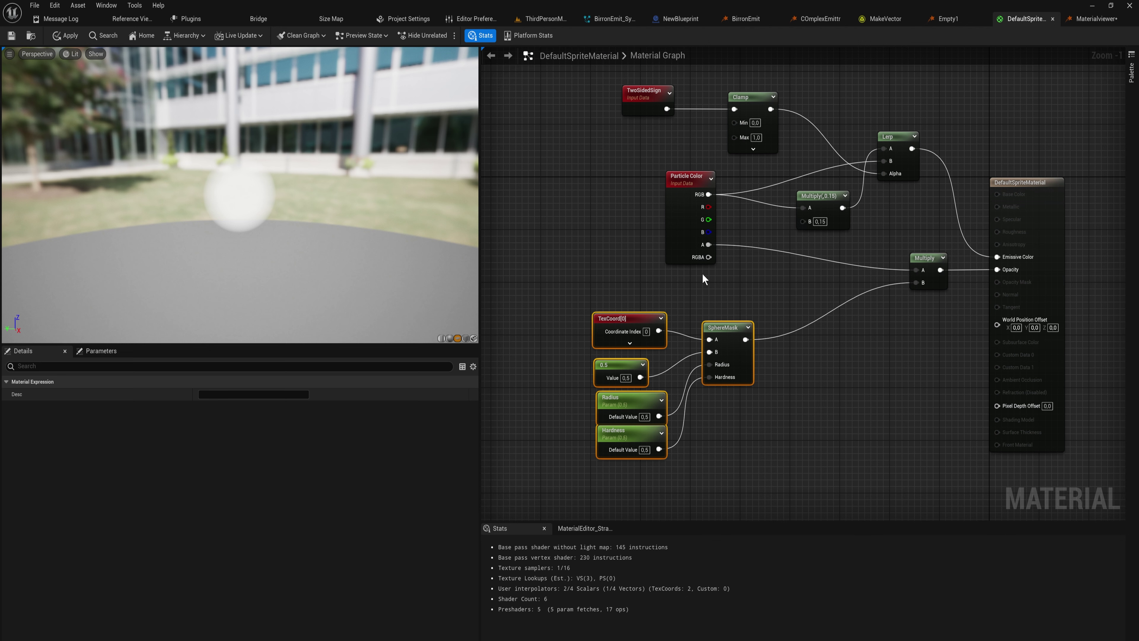
right_click_drag(814, 334, 756, 323)
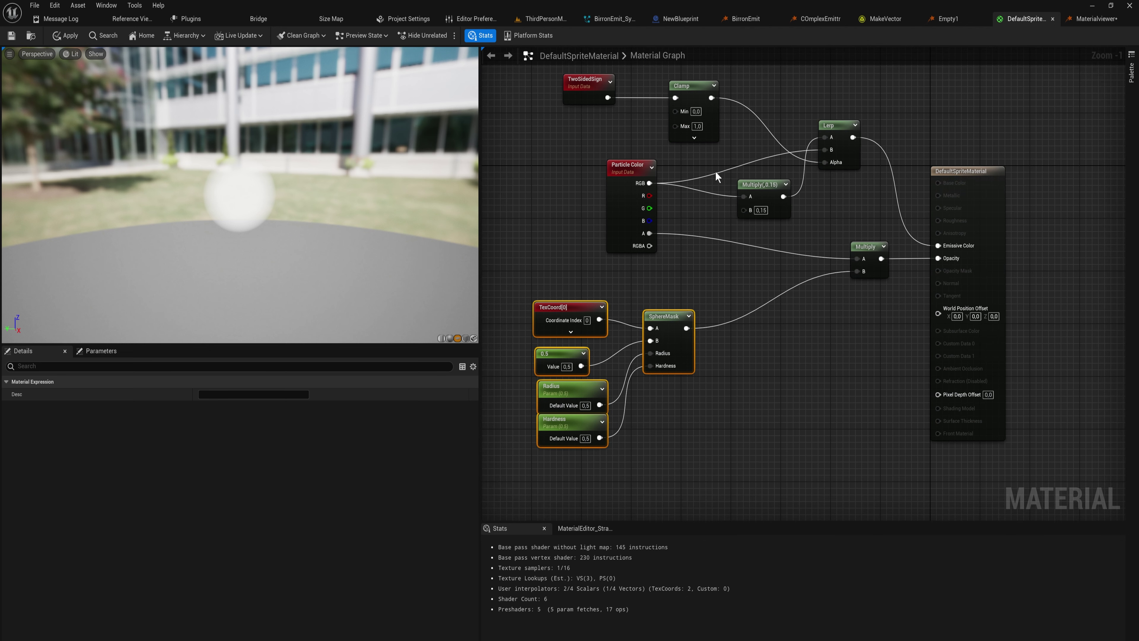
Create a new material named NewSpriteMat in the Content folder
key("ctrl+space")
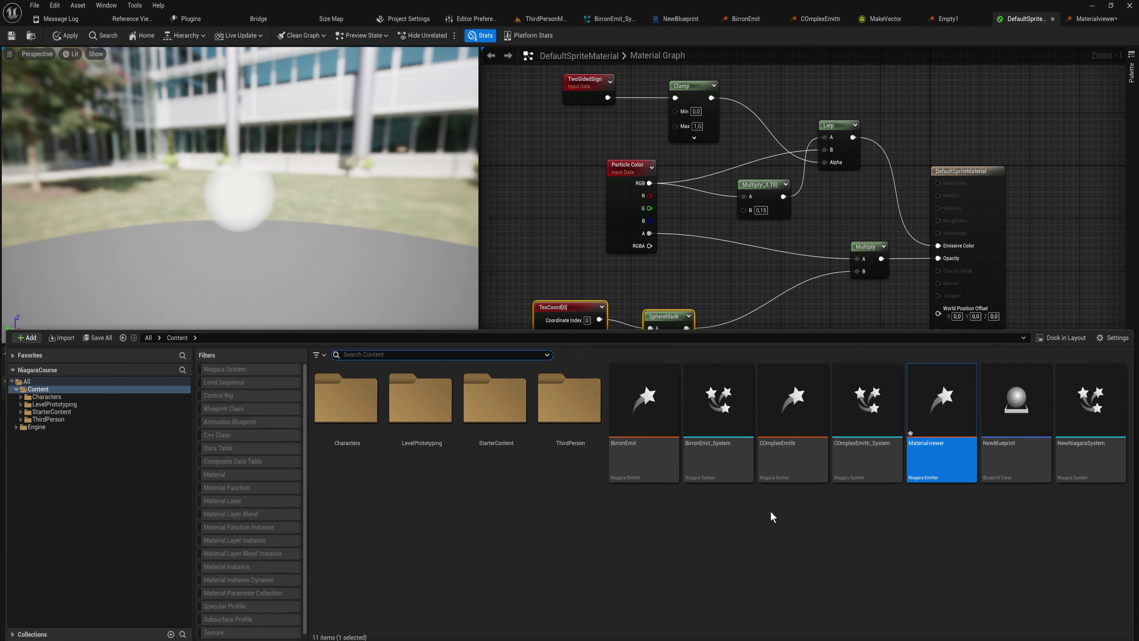
right_click(763, 520)
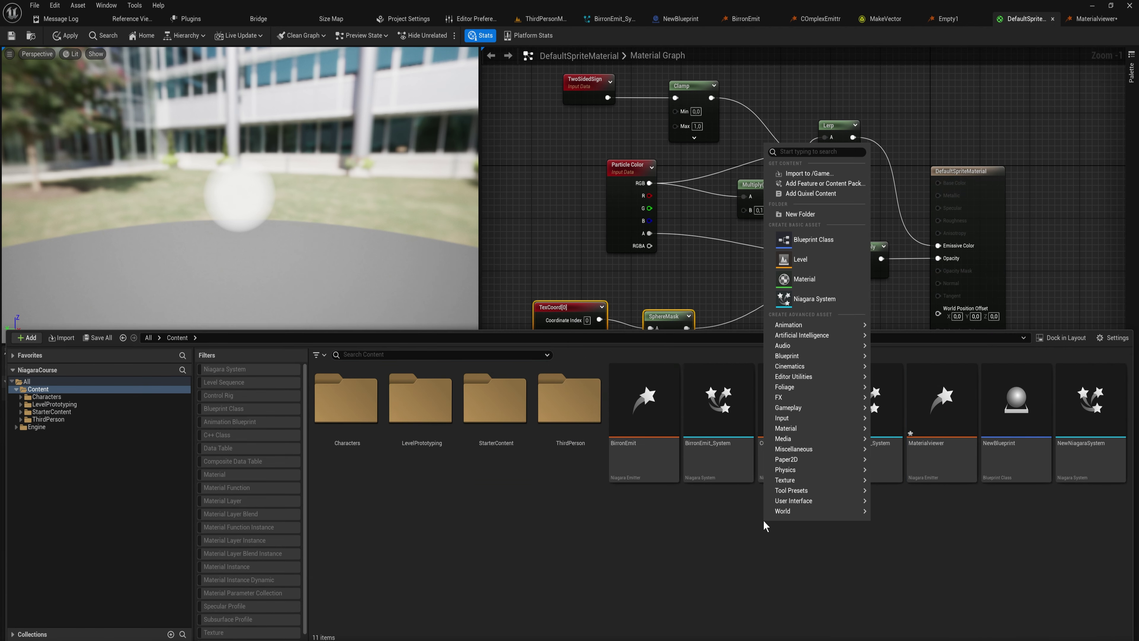
left_click(805, 279)
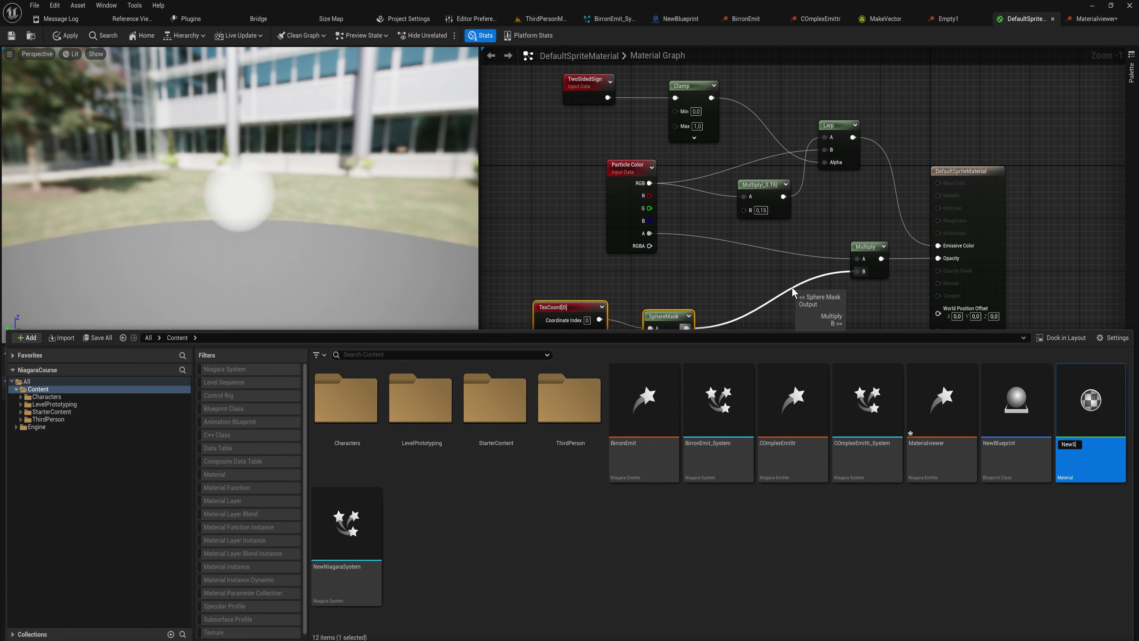
type("NewSpriteMat")
key("Return")
Select the SphereMask node and its four input nodes in DefaultSpriteMaterial, and open the NewSpriteMat material
right_click_drag(792, 286, 796, 176)
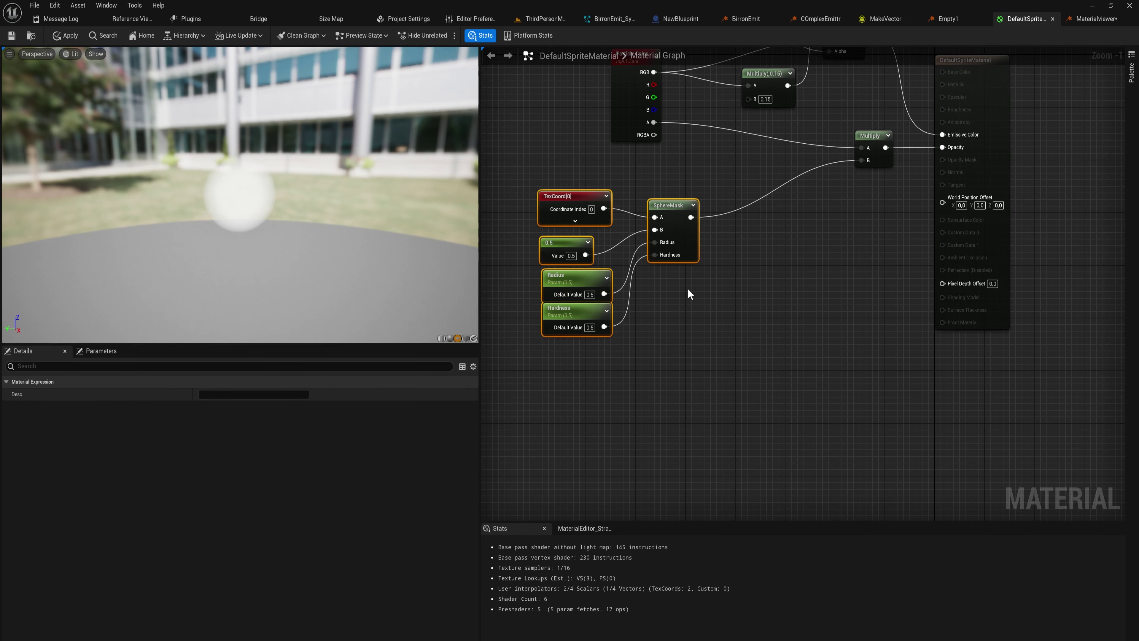
left_click_drag(737, 362, 524, 188)
right_click_drag(838, 234, 768, 398)
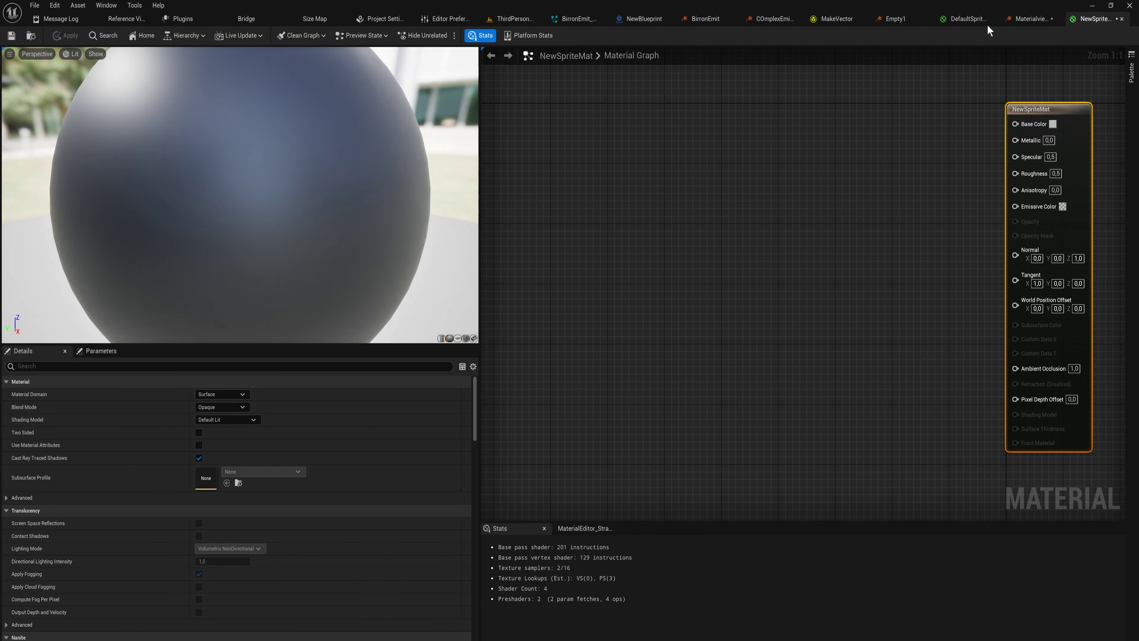
Check the SphereMask nodes in DefaultSpriteMaterial, return to NewSpriteMat and show its zoomed-out preview on a plane
left_click_drag(976, 20, 1007, 24)
left_click(825, 352)
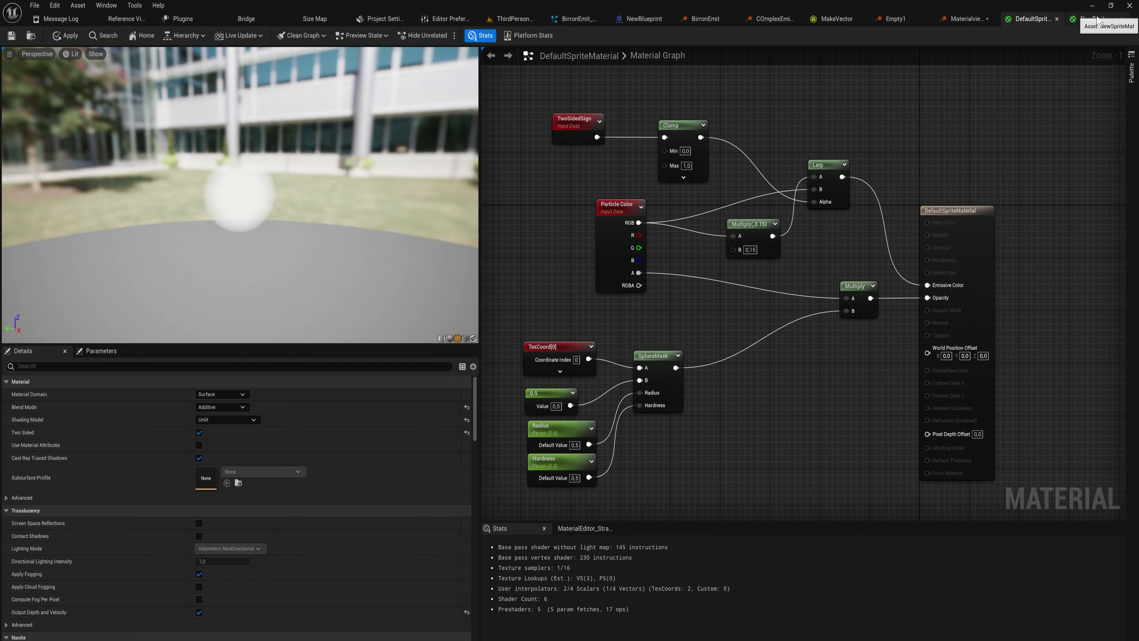
left_click(1094, 18)
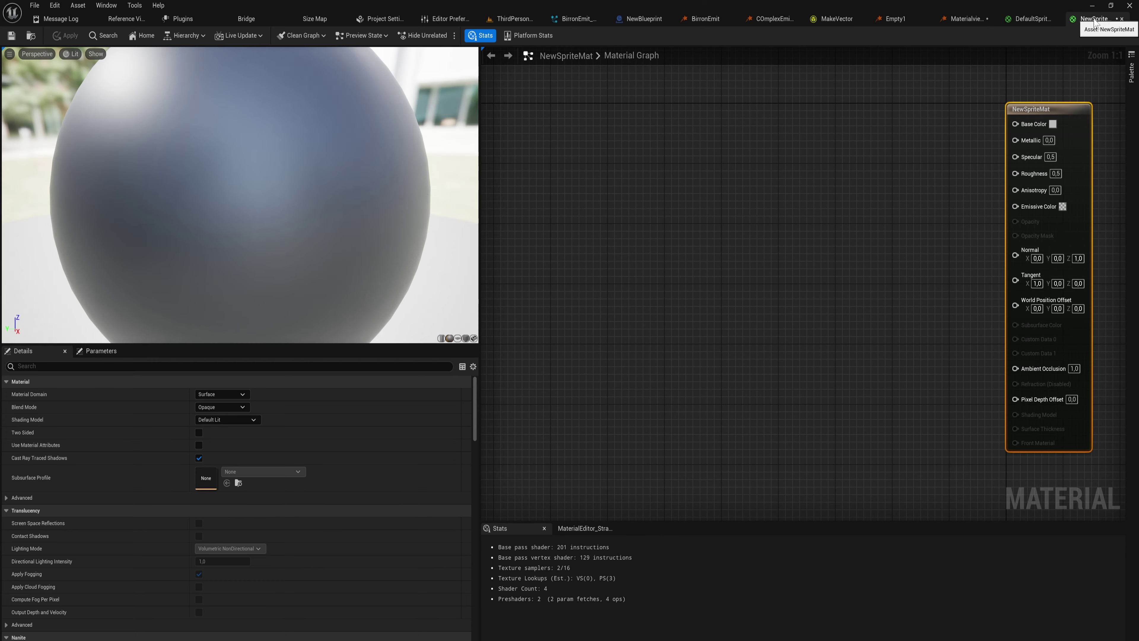
scroll(299, 235, "down", 5)
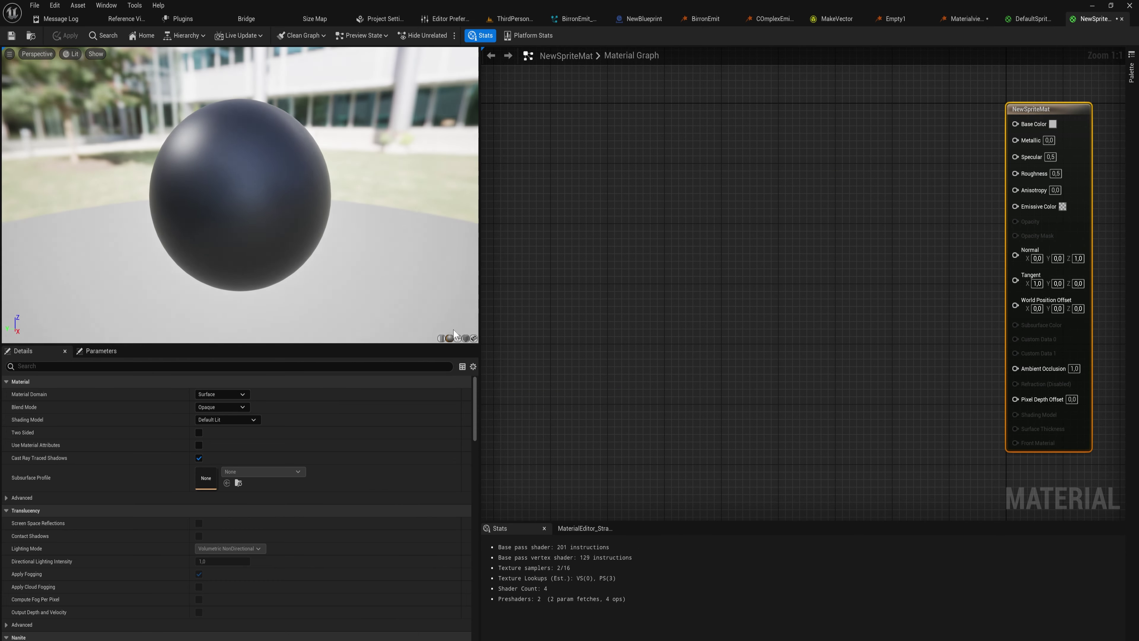
left_click(458, 338)
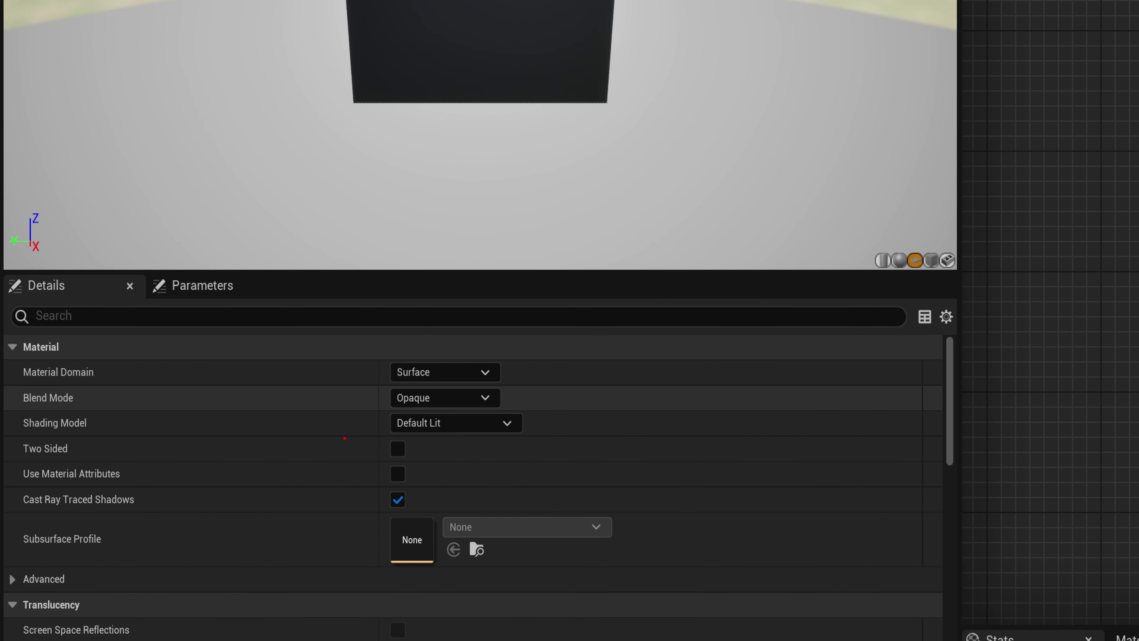
Set NewSpriteMat's Blend Mode to Additive and its Shading Model to Unlit
left_click_drag(396, 430, 444, 432)
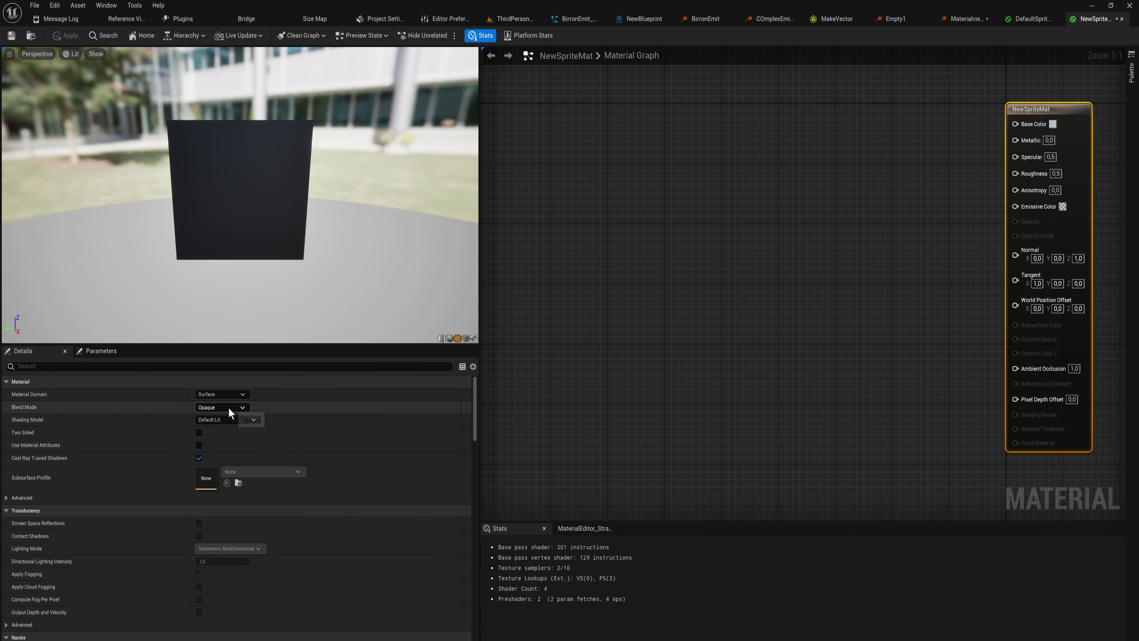
left_click(457, 397)
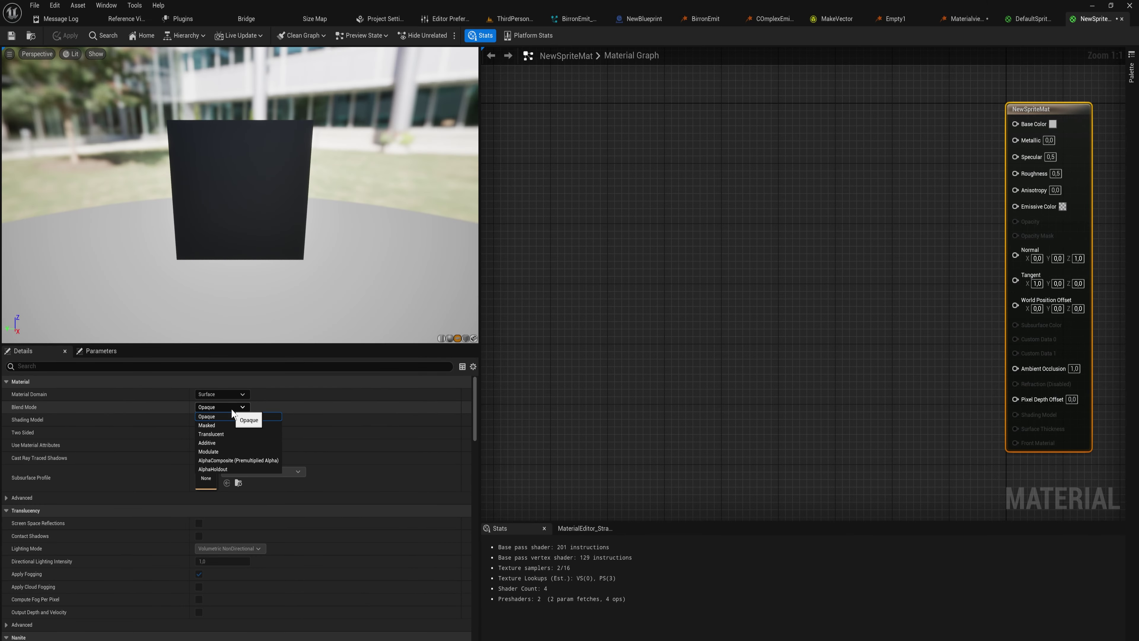
left_click(225, 443)
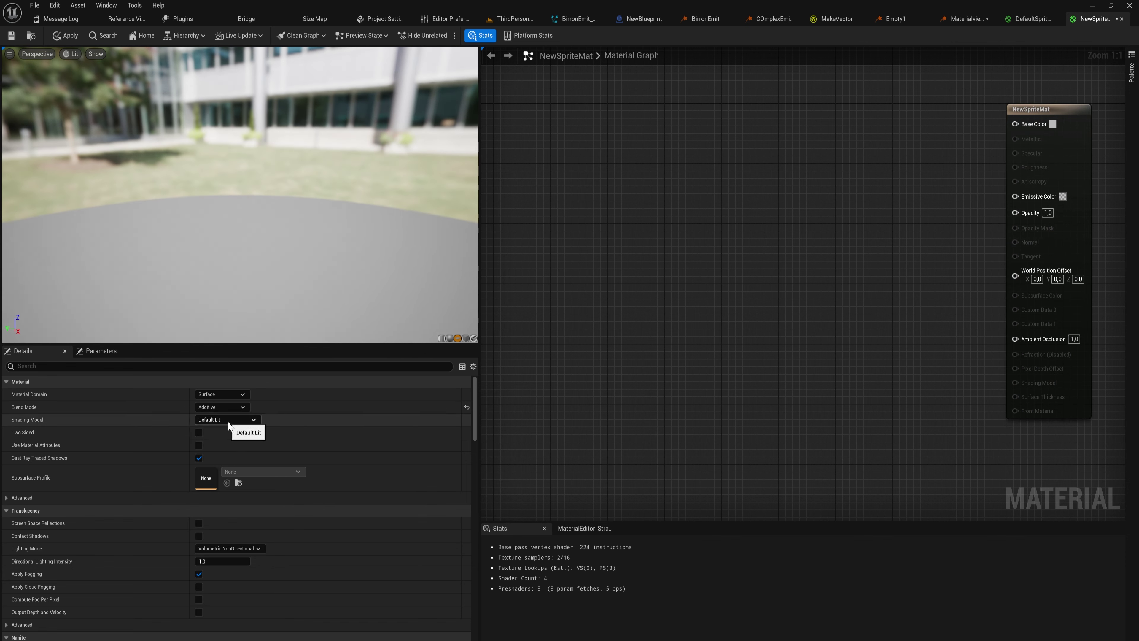
left_click(229, 422)
left_click(229, 429)
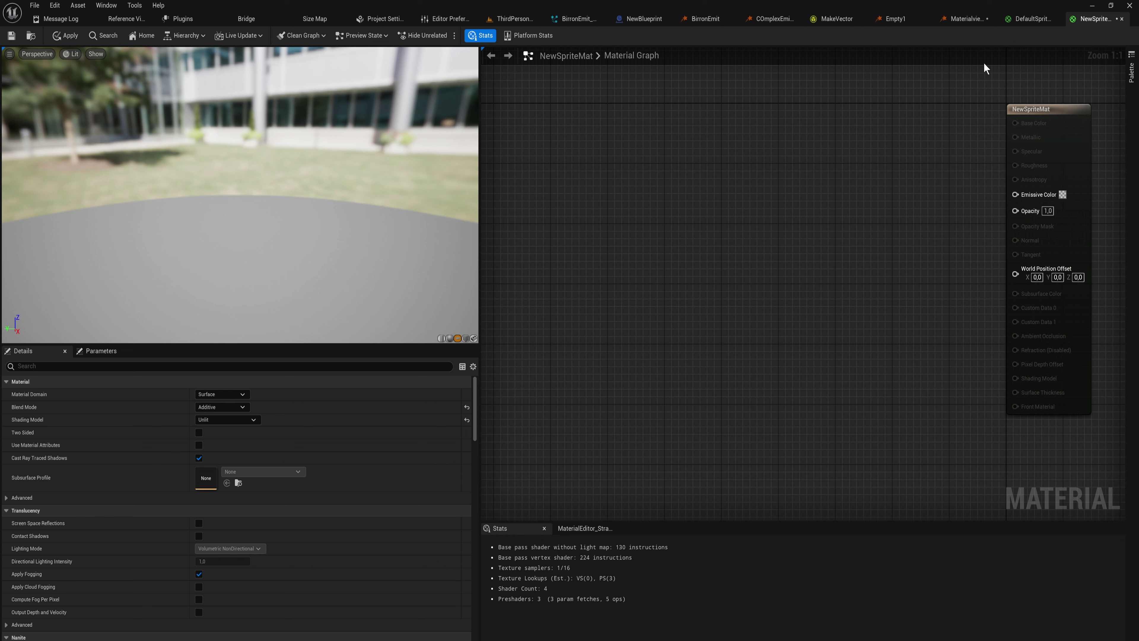
Paste the copied SphereMask node group into NewSpriteMat and connect the SphereMask output to Opacity
key("Home")
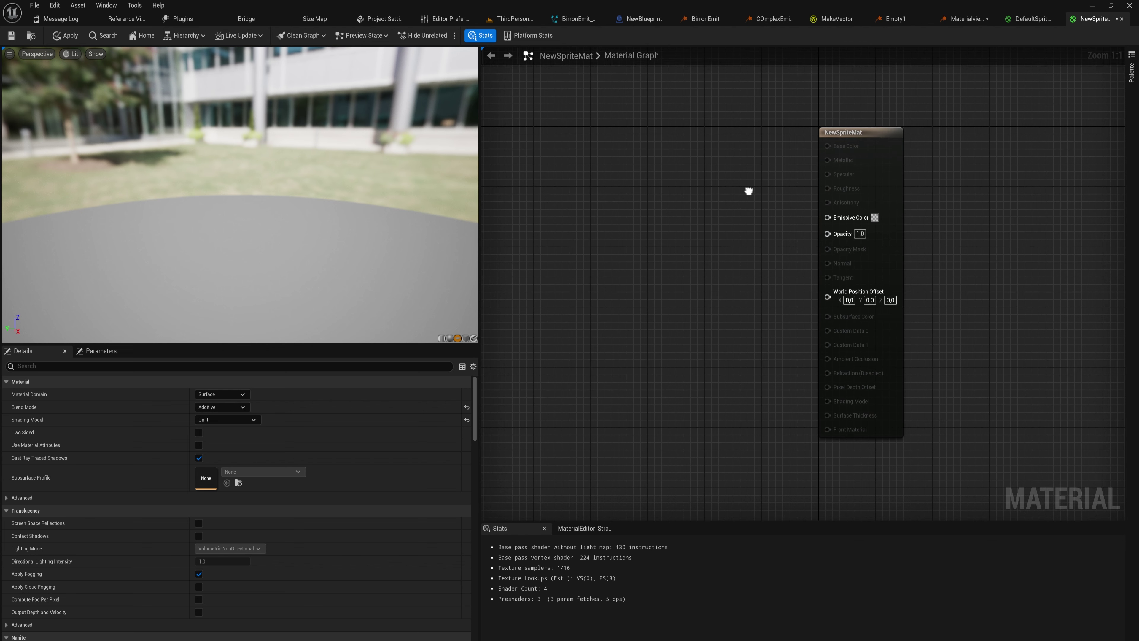
left_click(642, 247)
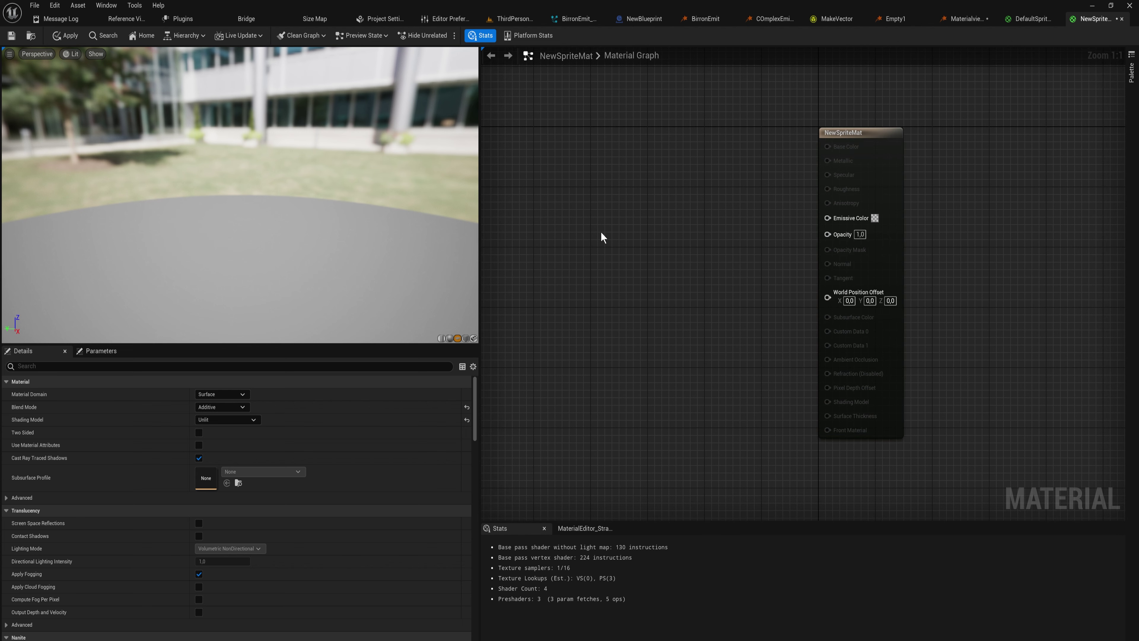
key("ctrl+v")
left_click_drag(729, 195, 828, 233)
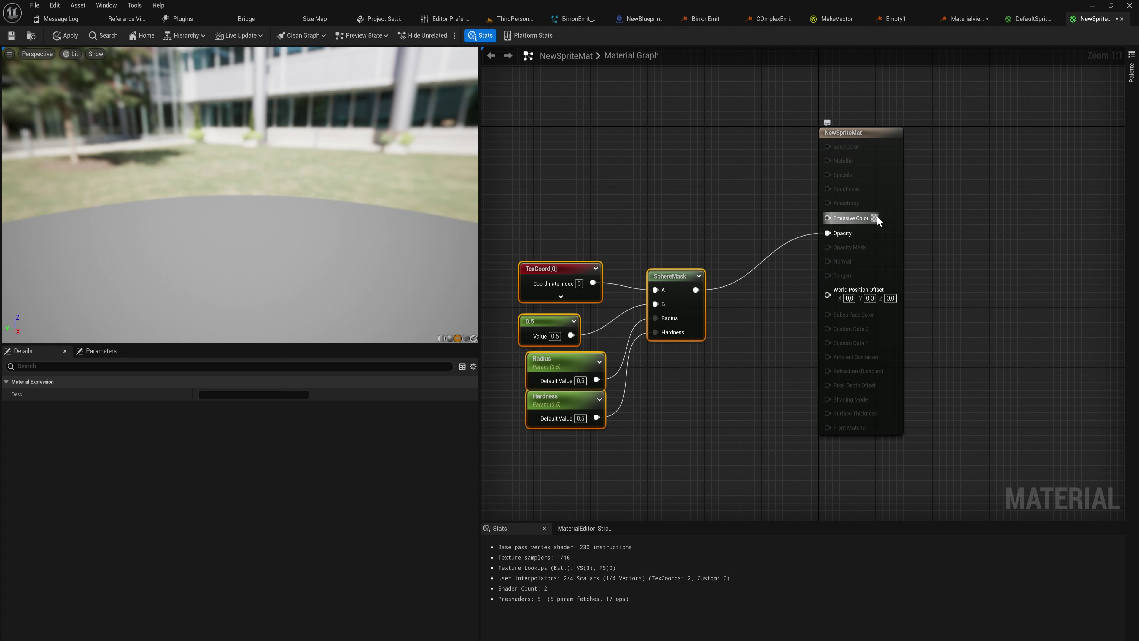
Set NewSpriteMat's Emissive Color to white with an alpha of 1.0
left_click(875, 217)
left_click_drag(1003, 345, 1003, 255)
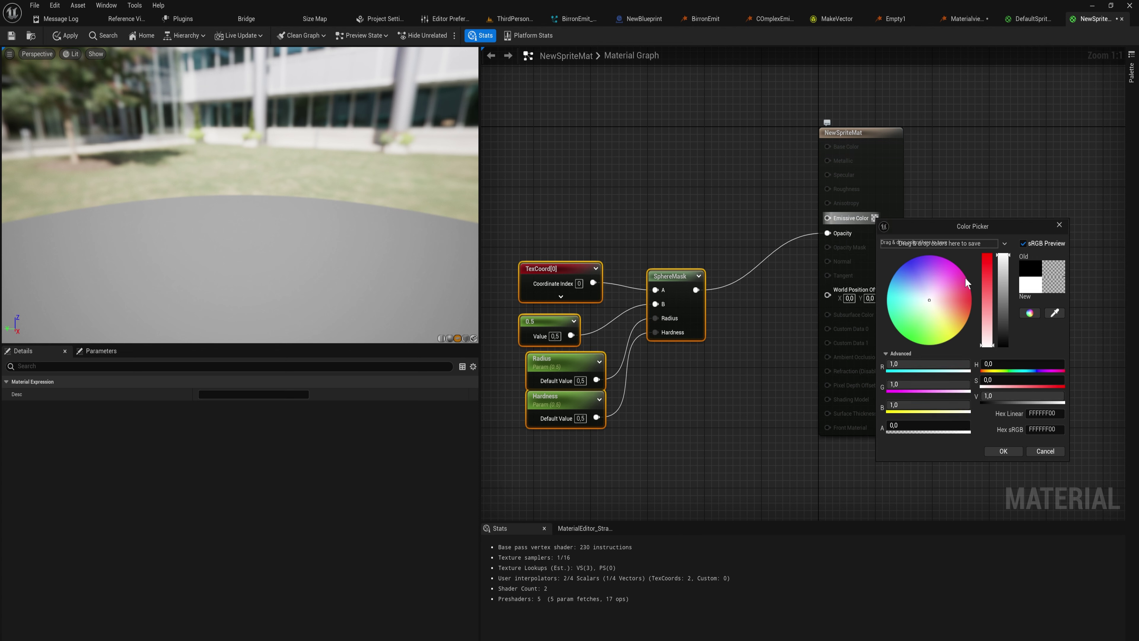
left_click_drag(949, 426, 975, 426)
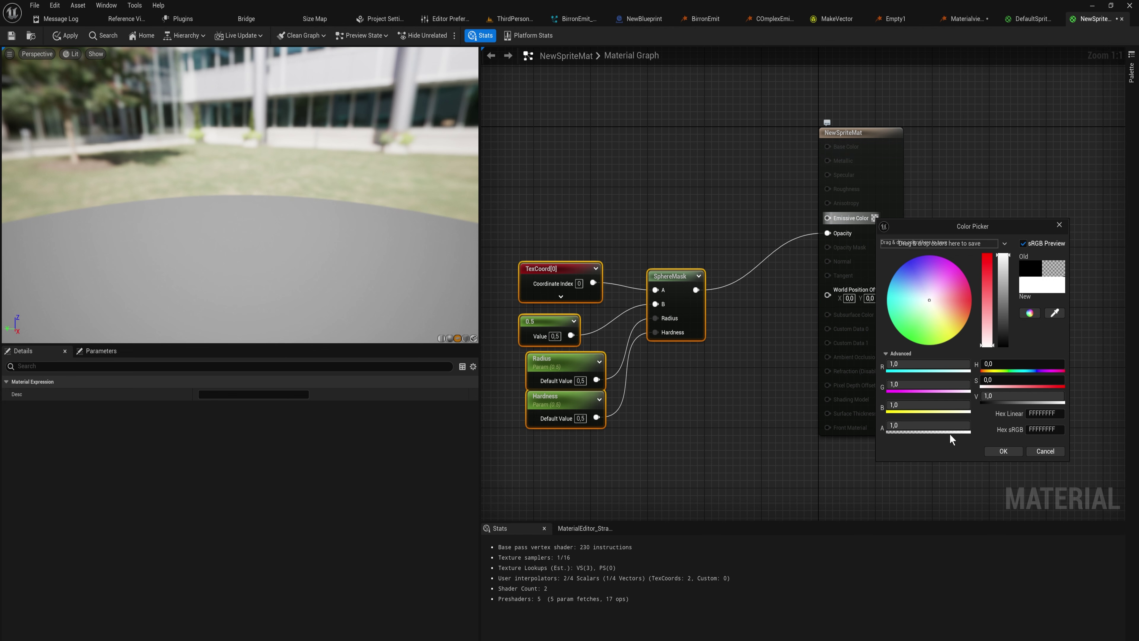
left_click(1015, 451)
Set the Hardness parameter's default value to 0.9 and inspect the disc in the material preview
right_click_drag(691, 281, 1030, 281)
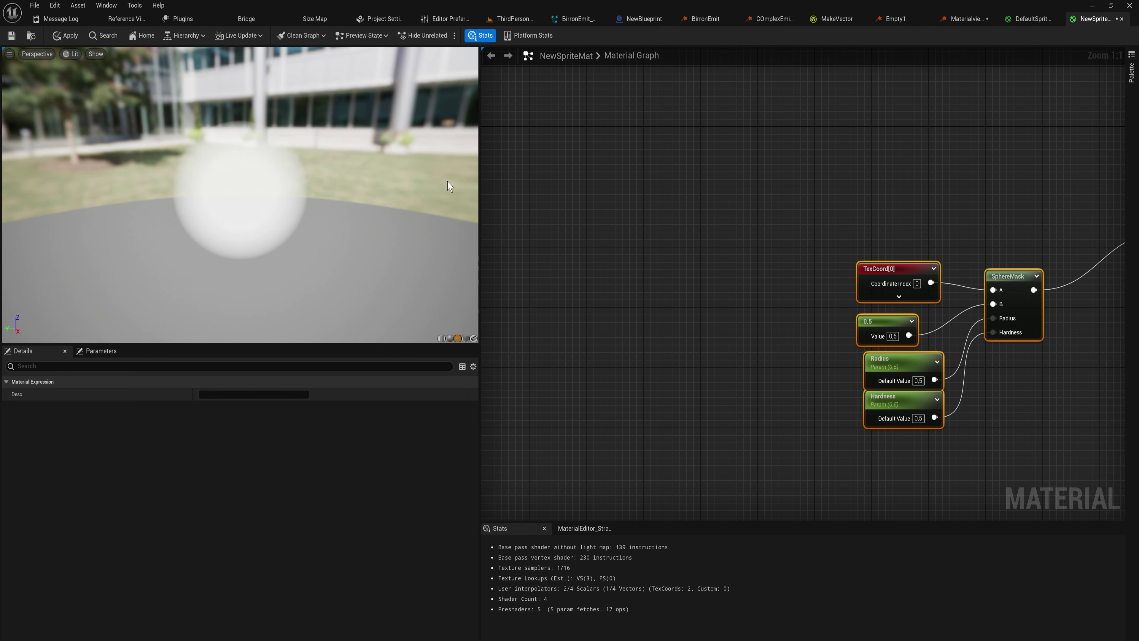
right_click_drag(967, 255, 752, 213)
left_click(701, 376)
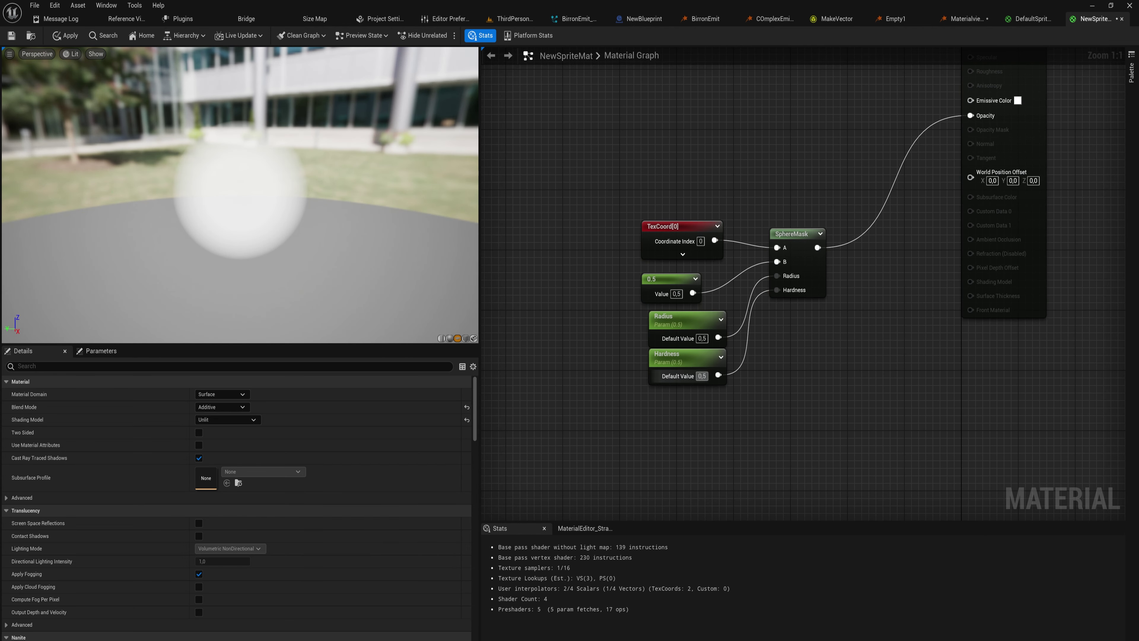
type("0,9")
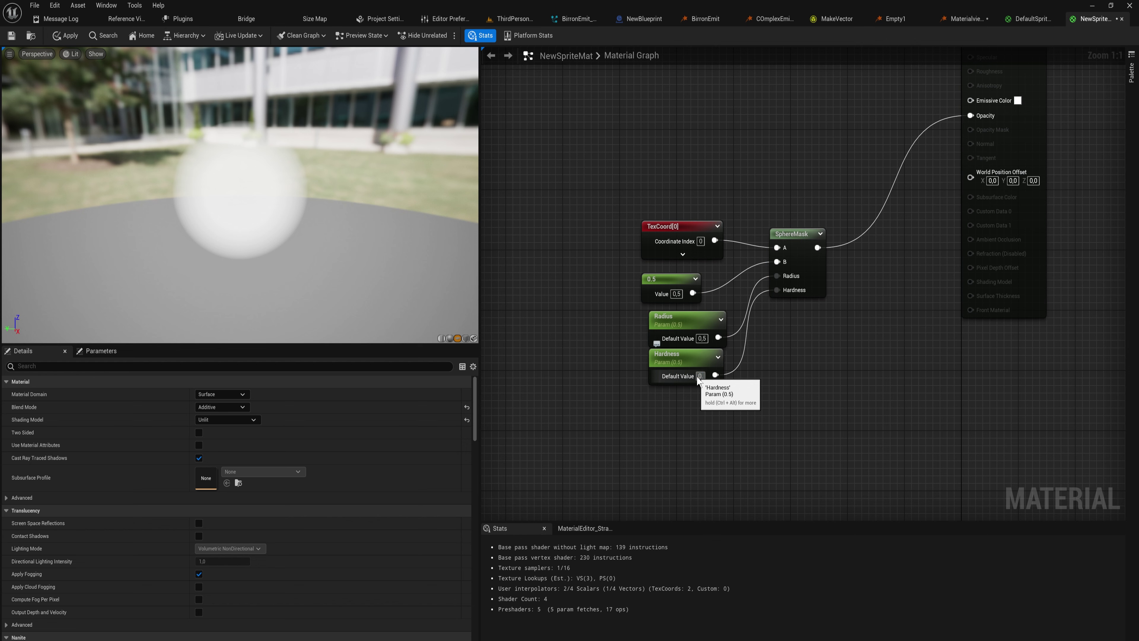
key("Return")
left_click_drag(242, 131, 233, 162)
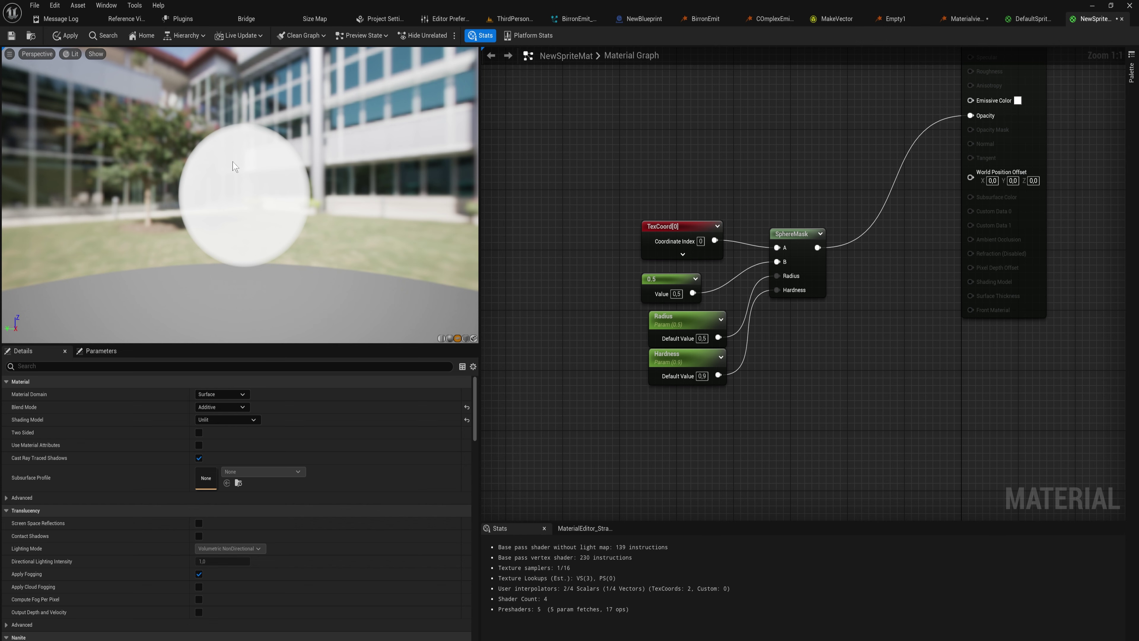
mouse_move(208, 185)
left_mouse_down()
mouse_move(471, 173)
mouse_move(209, 183)
left_mouse_up()
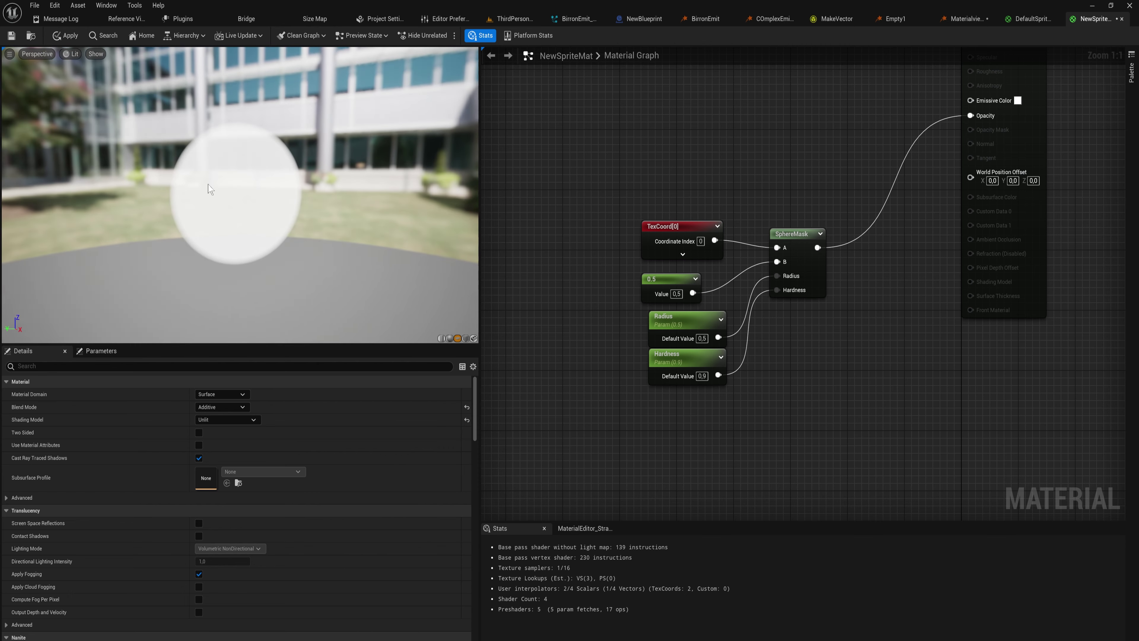
Compare with DefaultSpriteMaterial, then try the Two Sided option on NewSpriteMat while orbiting the preview plane
left_click(1031, 18)
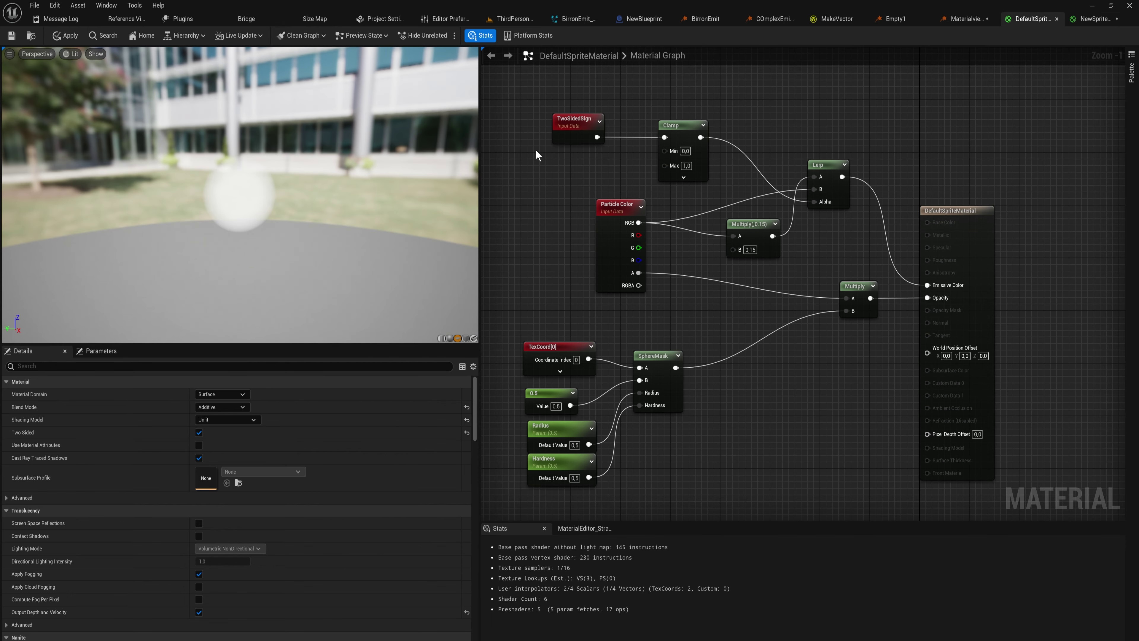
left_click(1094, 19)
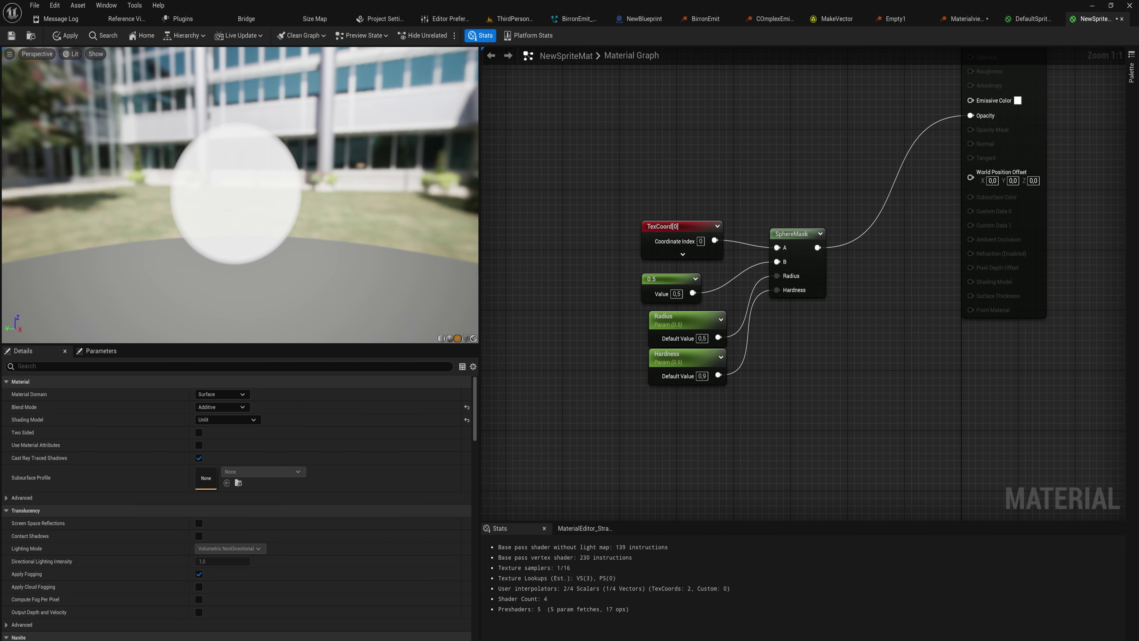
left_click(101, 366)
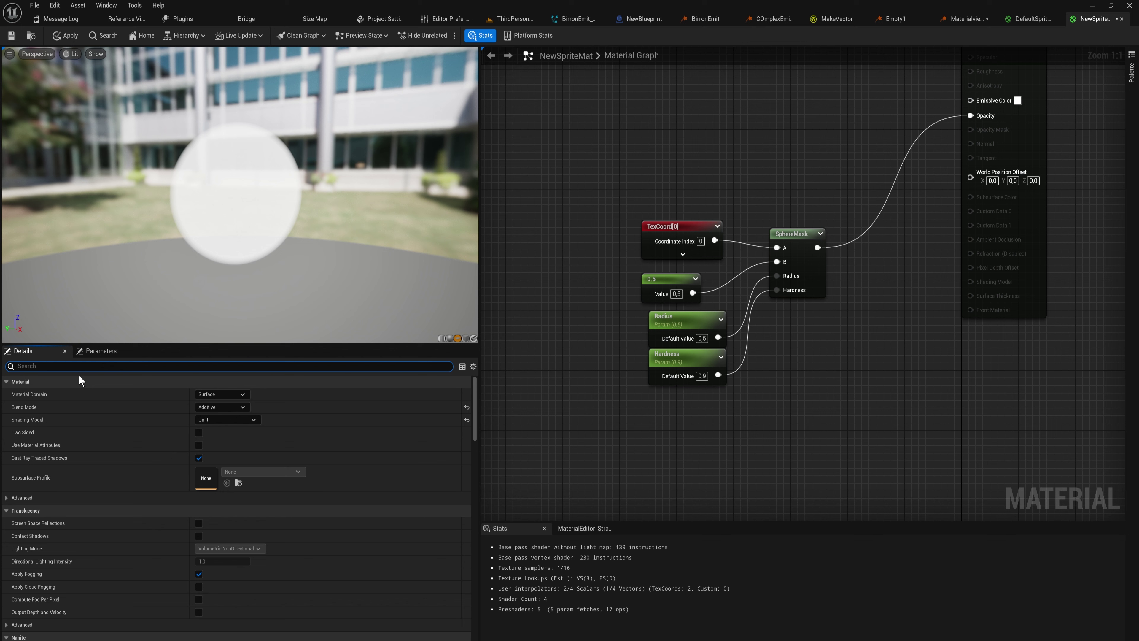
type("two")
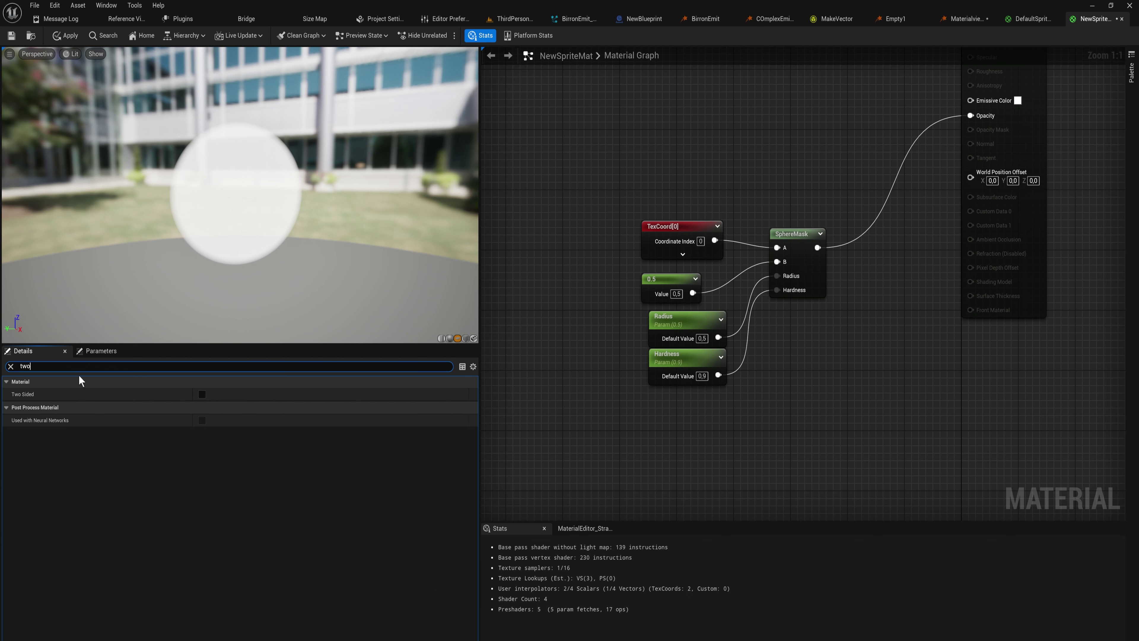
left_click(203, 395)
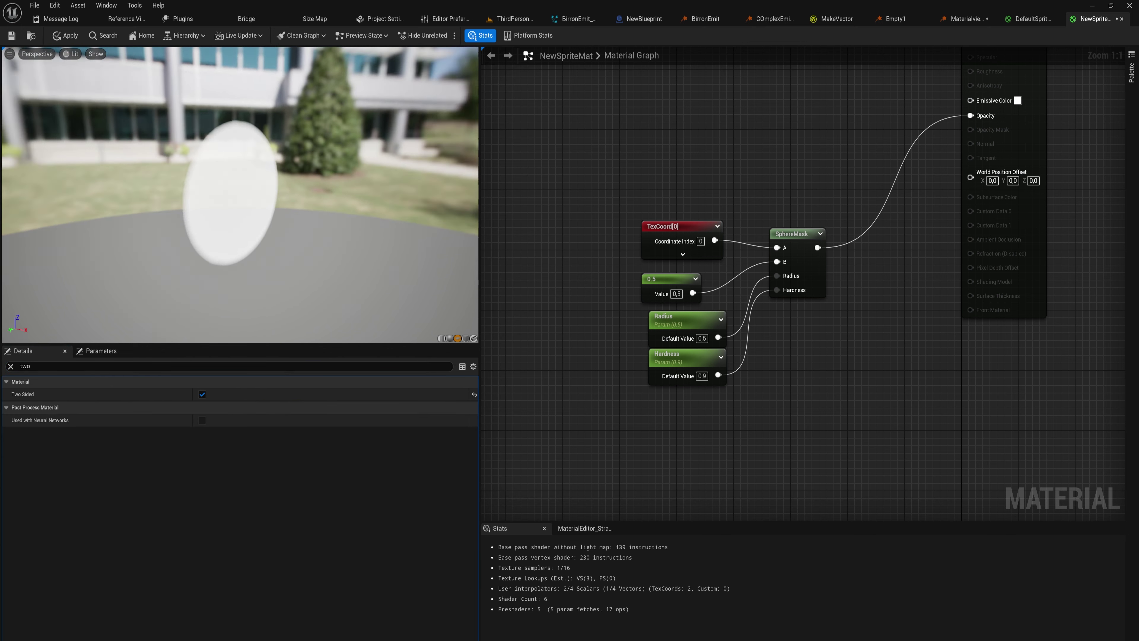
left_click_drag(237, 193, 237, 331)
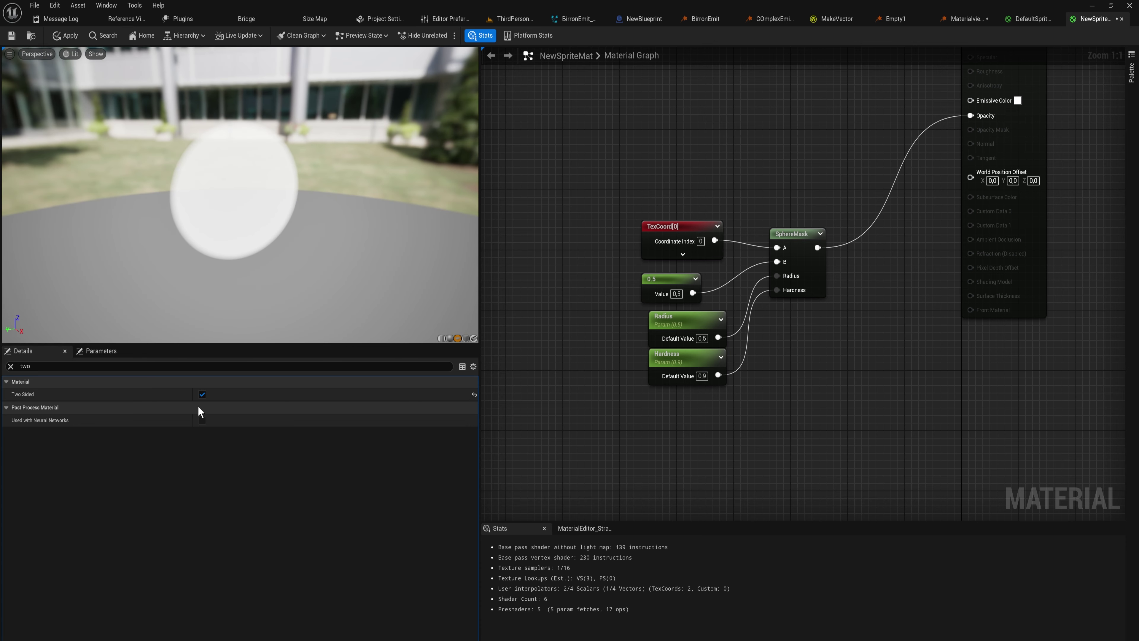
left_click(200, 395)
left_click(10, 366)
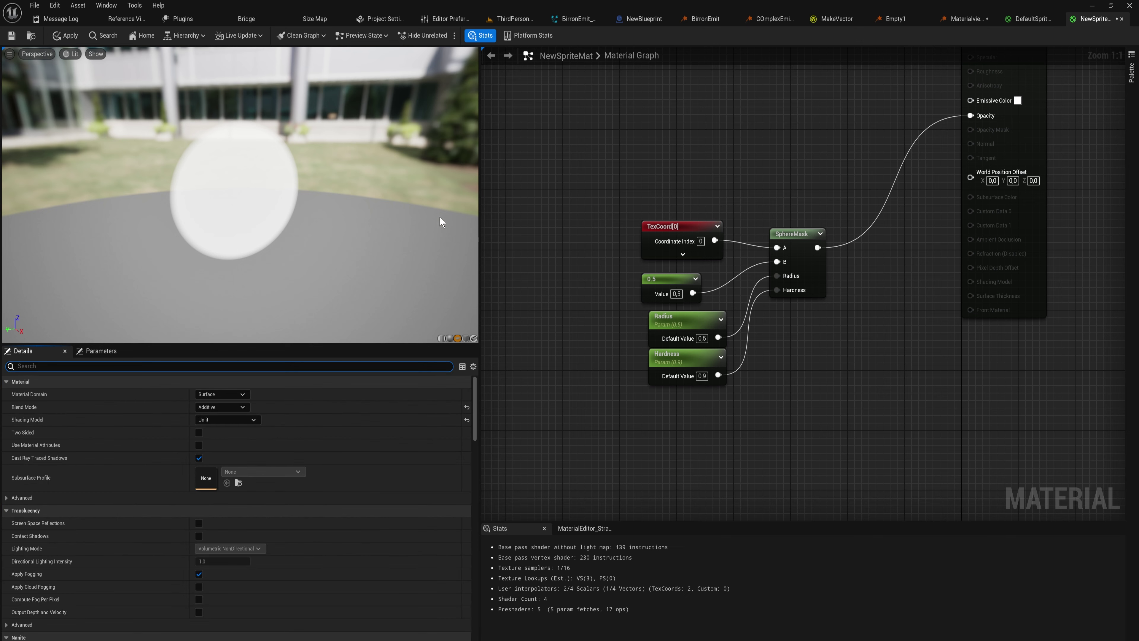
left_click_drag(440, 222, 415, 220)
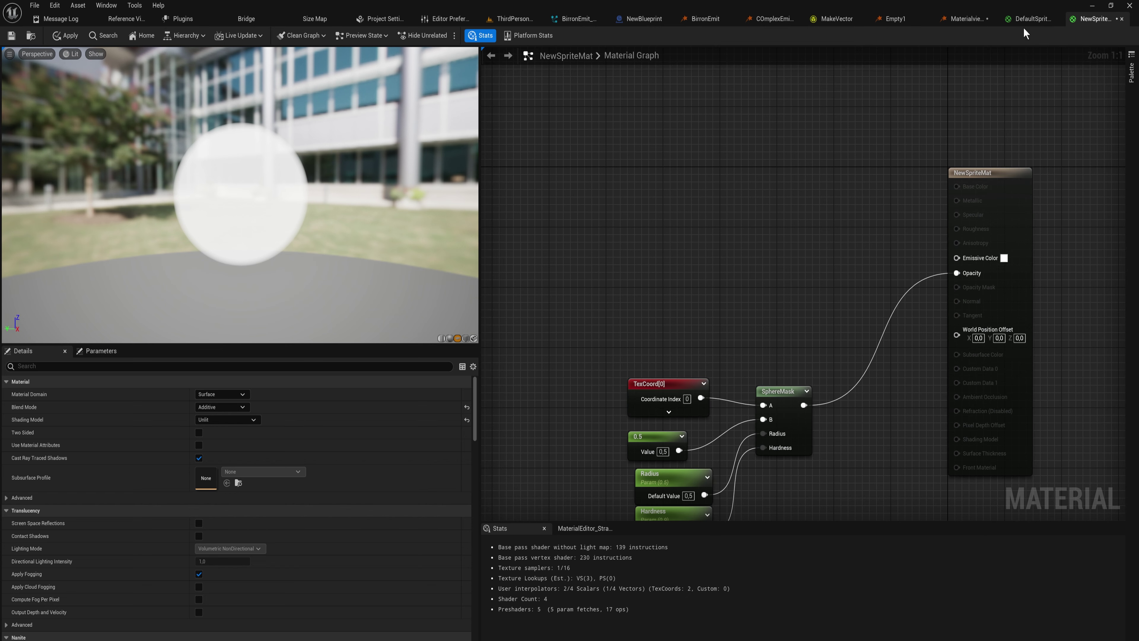
Assign NewSpriteMat as the Sprite Renderer material of the Materialviewer emitter and apply the changes in NewSpriteMat
left_click(968, 19)
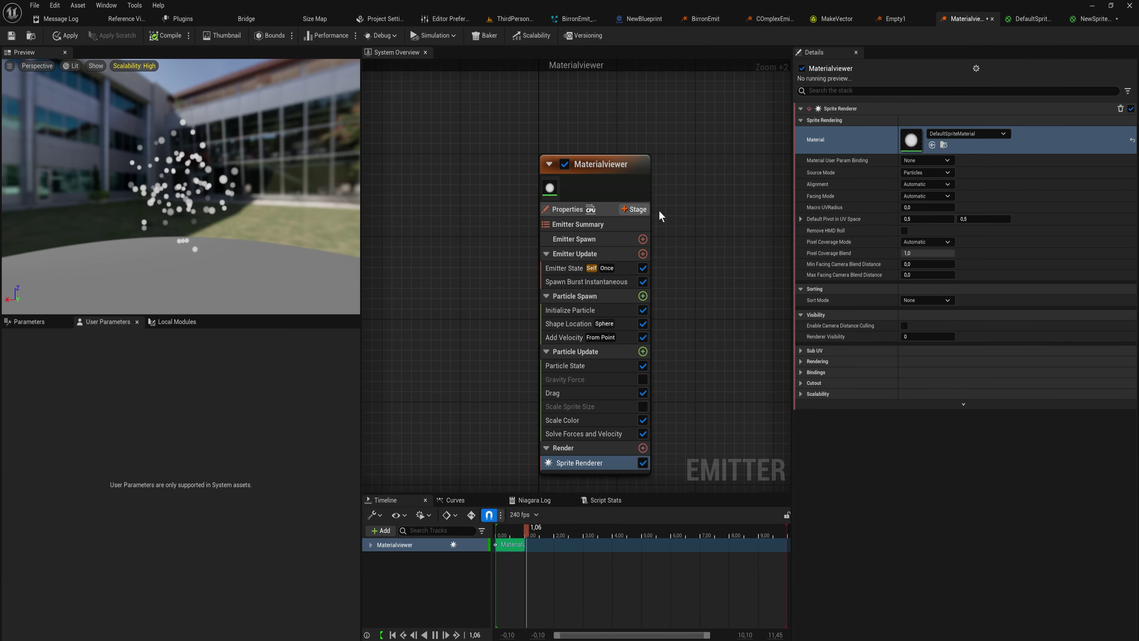
left_click(958, 135)
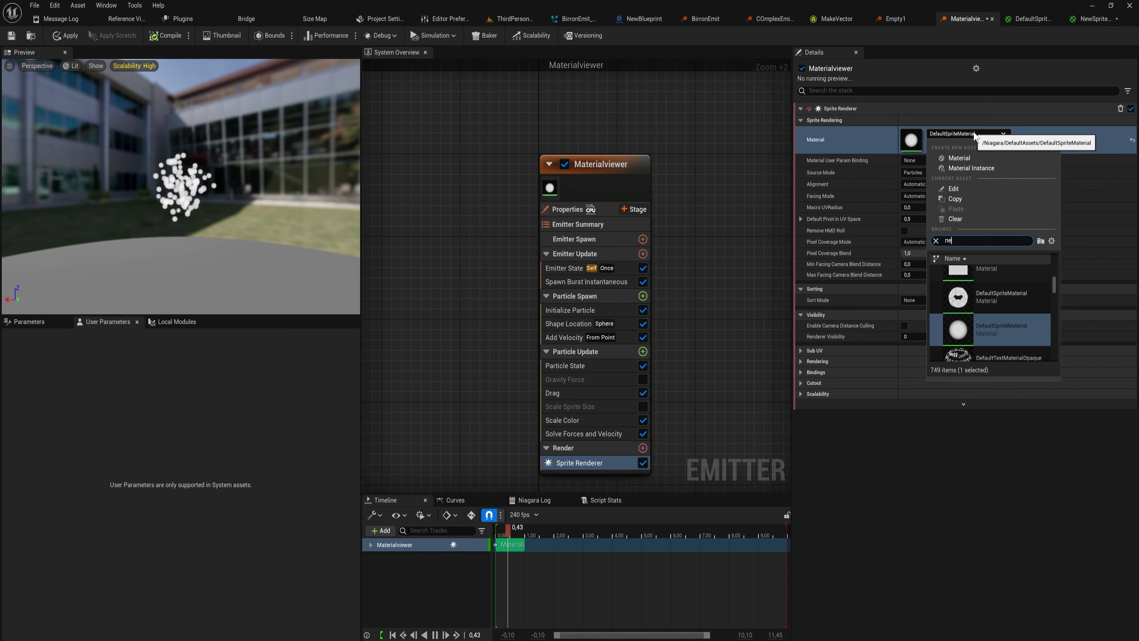
type("newsp")
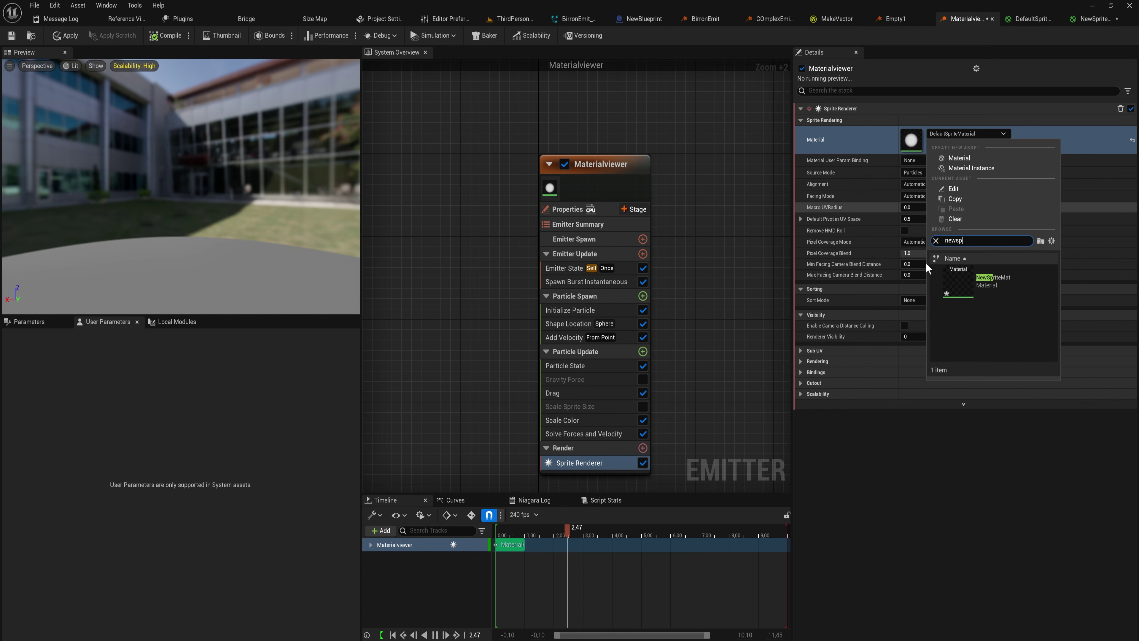
left_click(993, 278)
left_click(1094, 19)
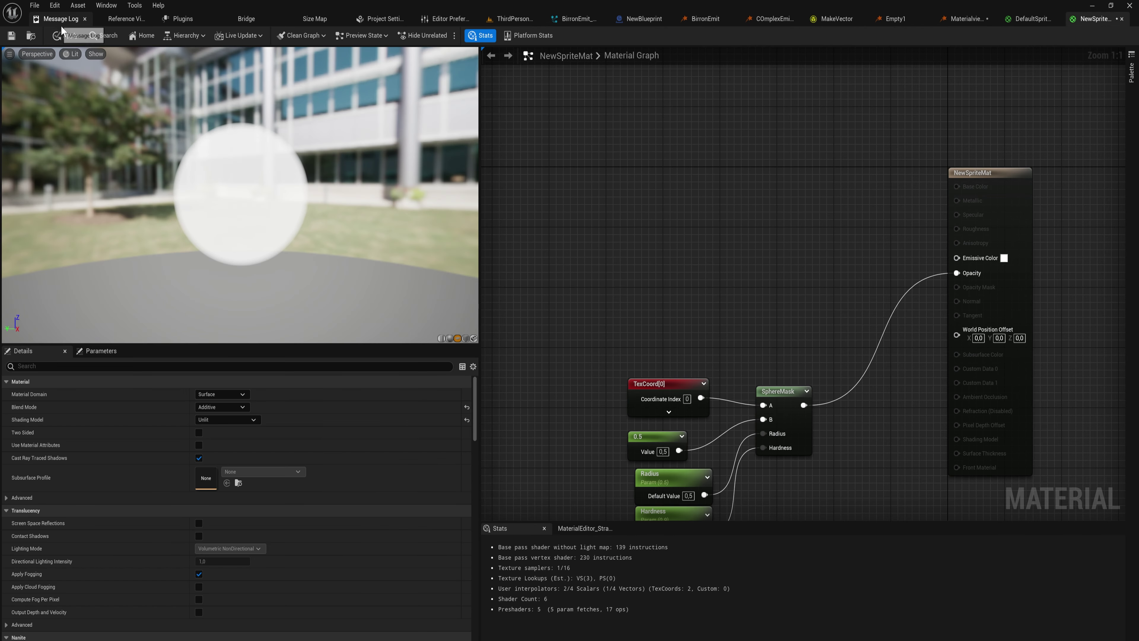
left_click(67, 38)
Set the Initialize Particle color in Materialviewer to bright blue, hex sRGB 00B2FFFF
left_click_drag(964, 19, 1029, 19)
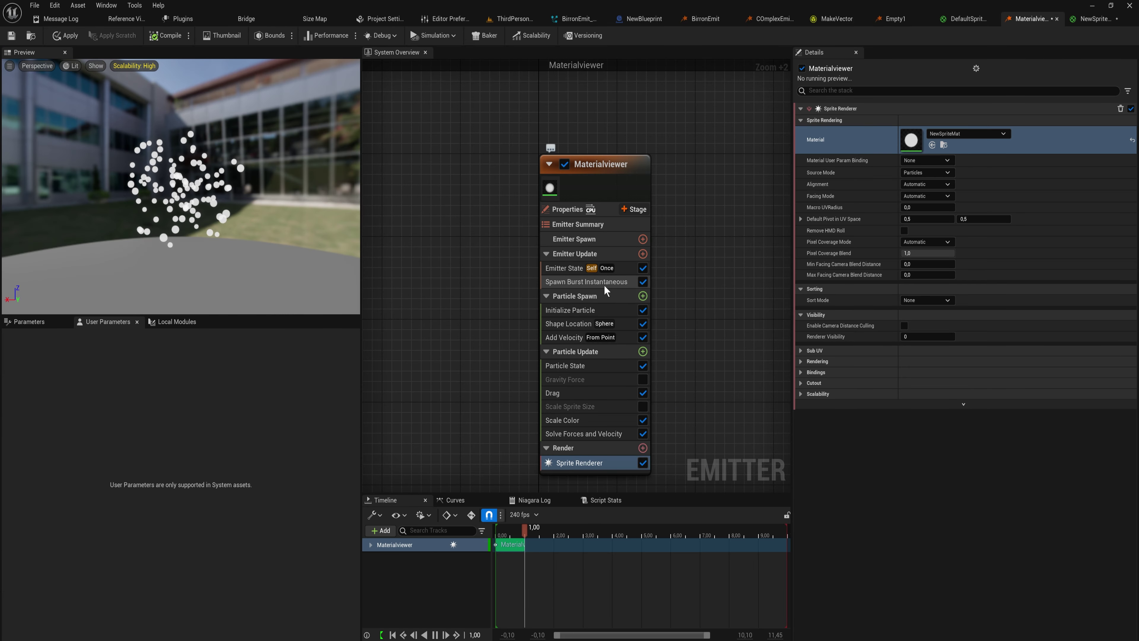
left_click(601, 283)
left_click(585, 309)
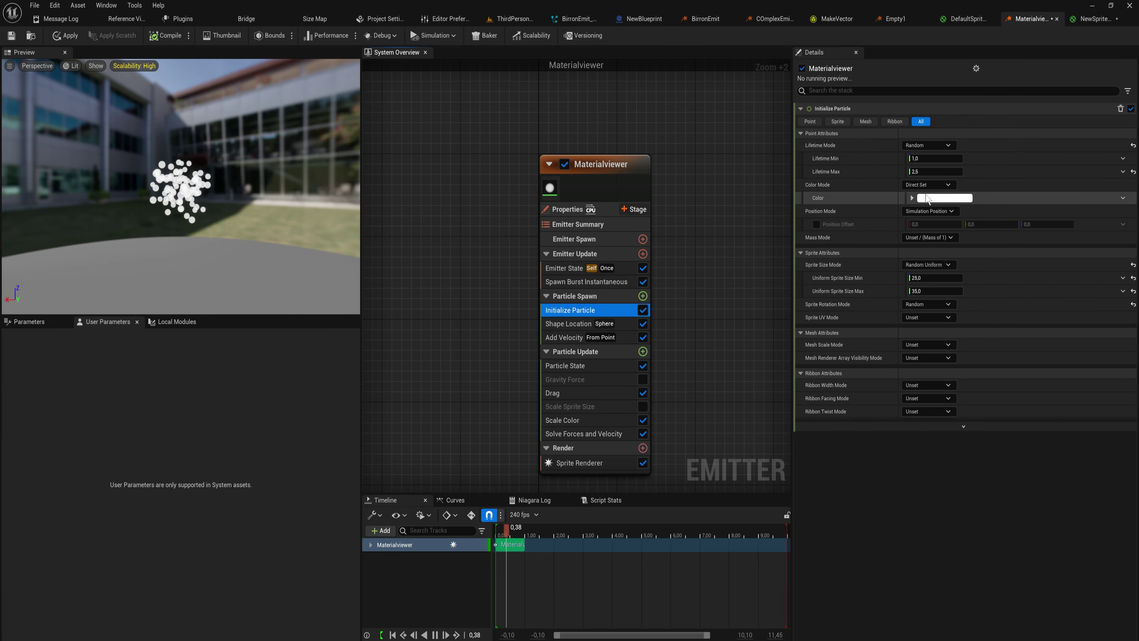
left_click(944, 197)
left_click_drag(1008, 266, 802, 152)
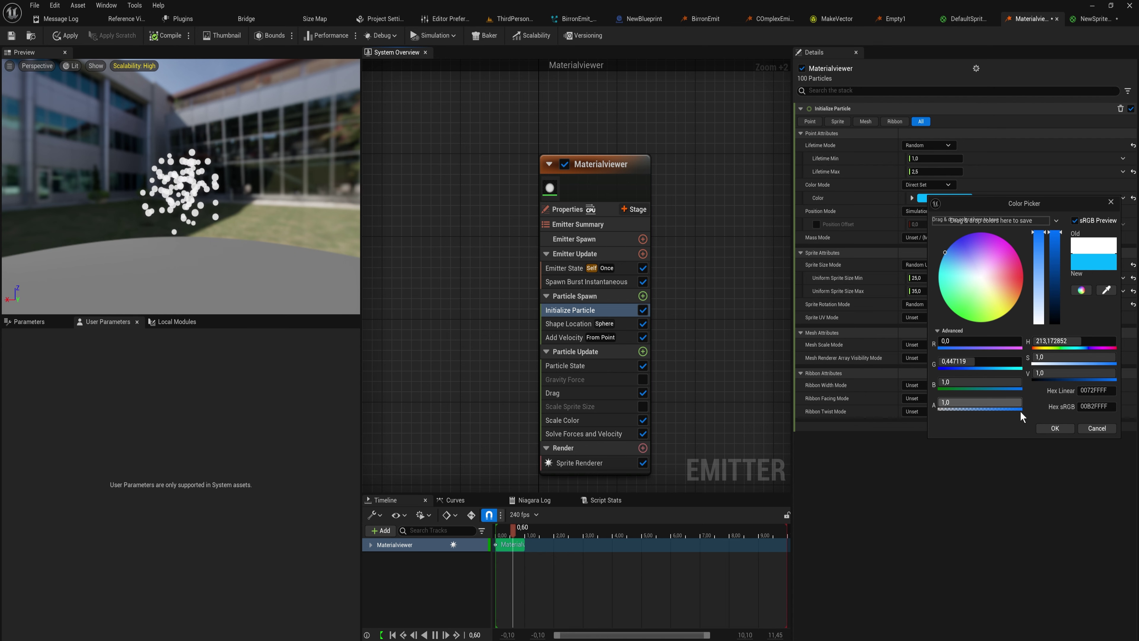
left_click(1055, 428)
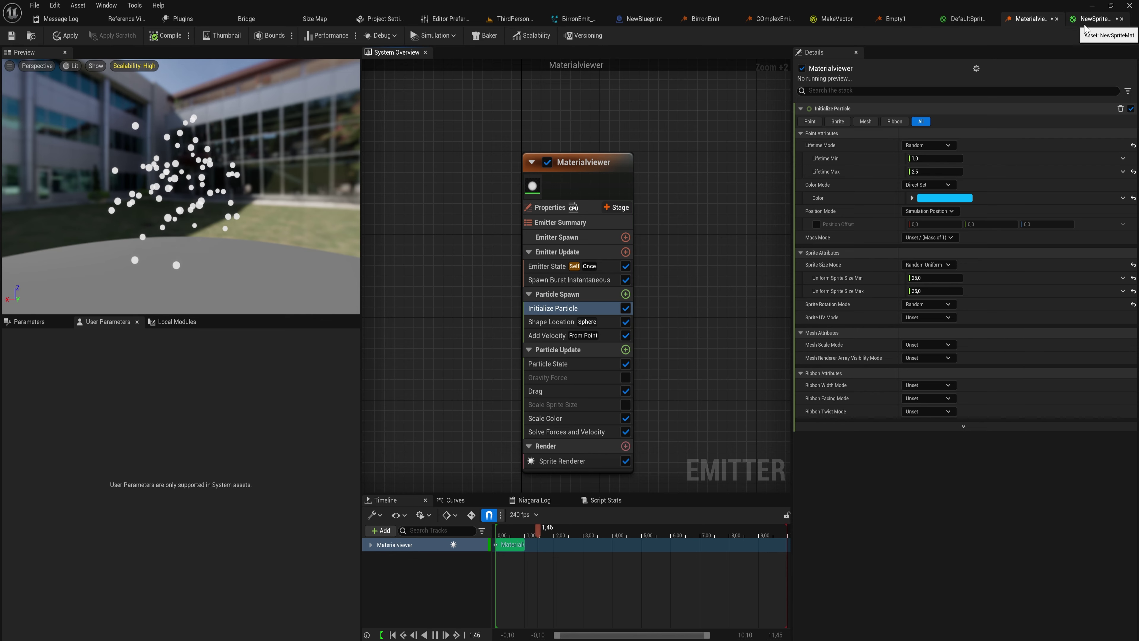
Compare NewSpriteMat's Emissive Color input with DefaultSpriteMaterial and examine how the Particle Color node is wired there
left_click(1094, 18)
right_click_drag(1009, 272, 919, 249)
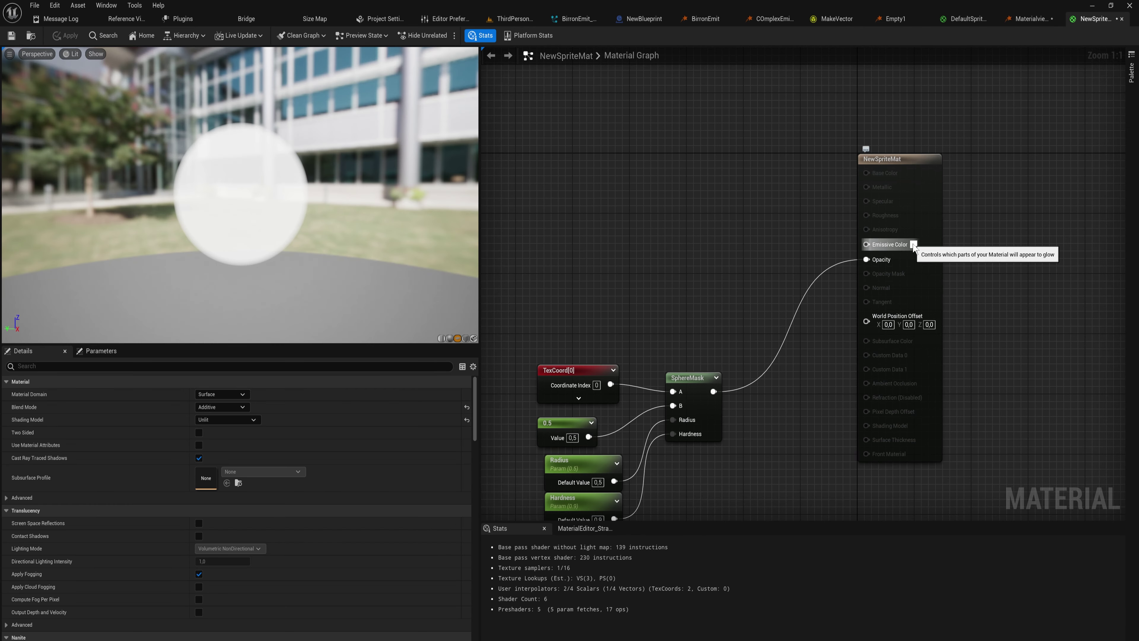
left_click(966, 18)
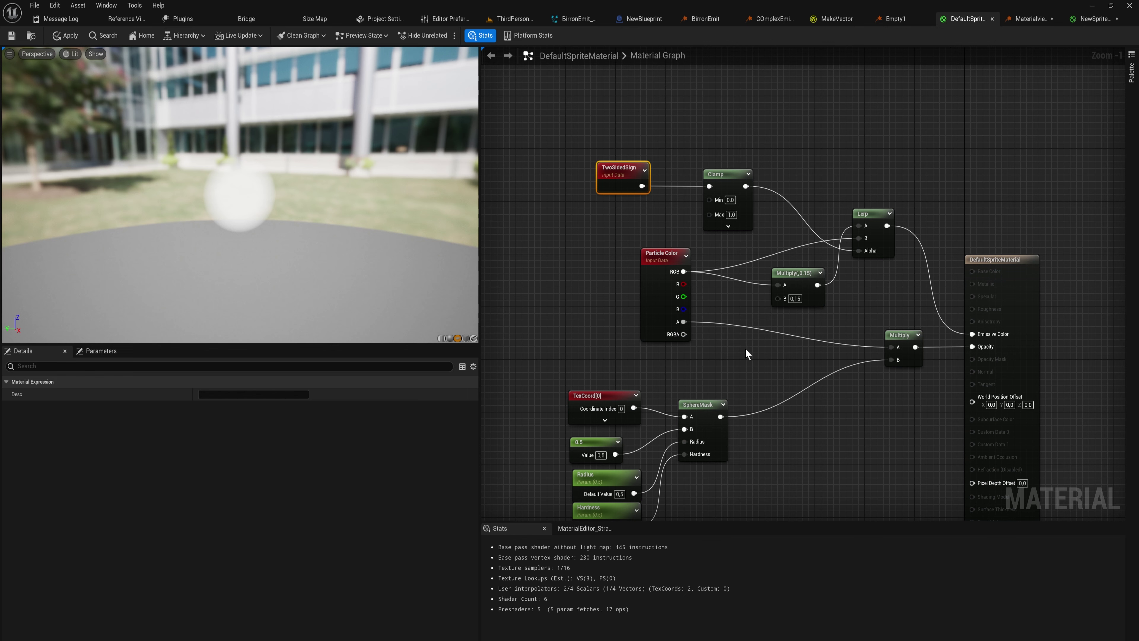
left_click(664, 332)
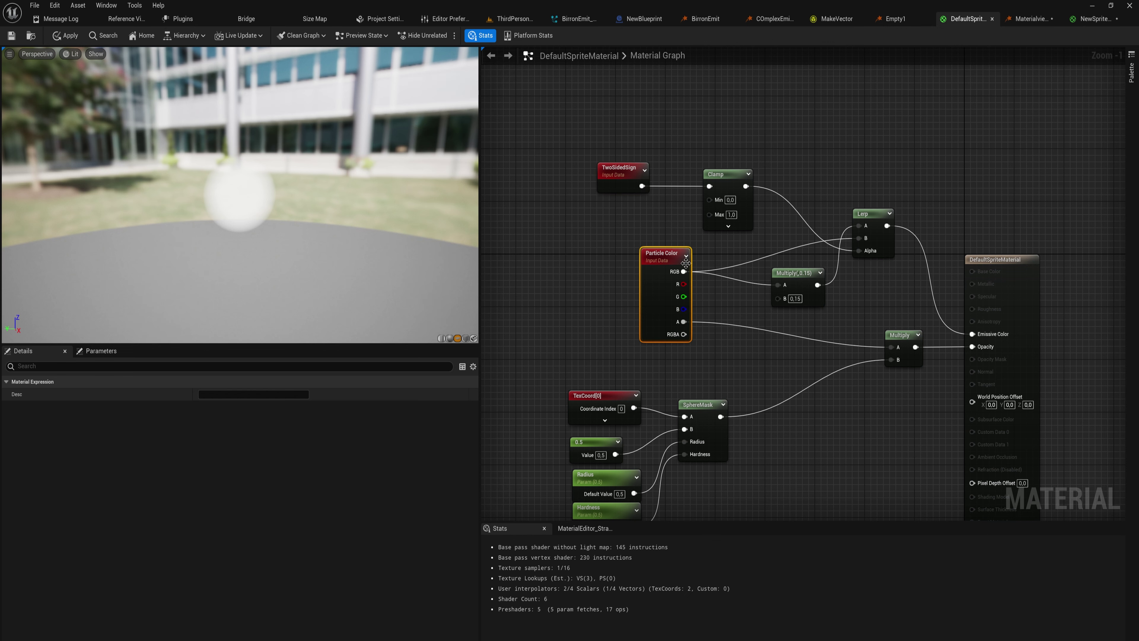
Search NewSpriteMat's available nodes for "particle" and look through the particle-related entries
left_click(1094, 18)
scroll(669, 262, "up", 2)
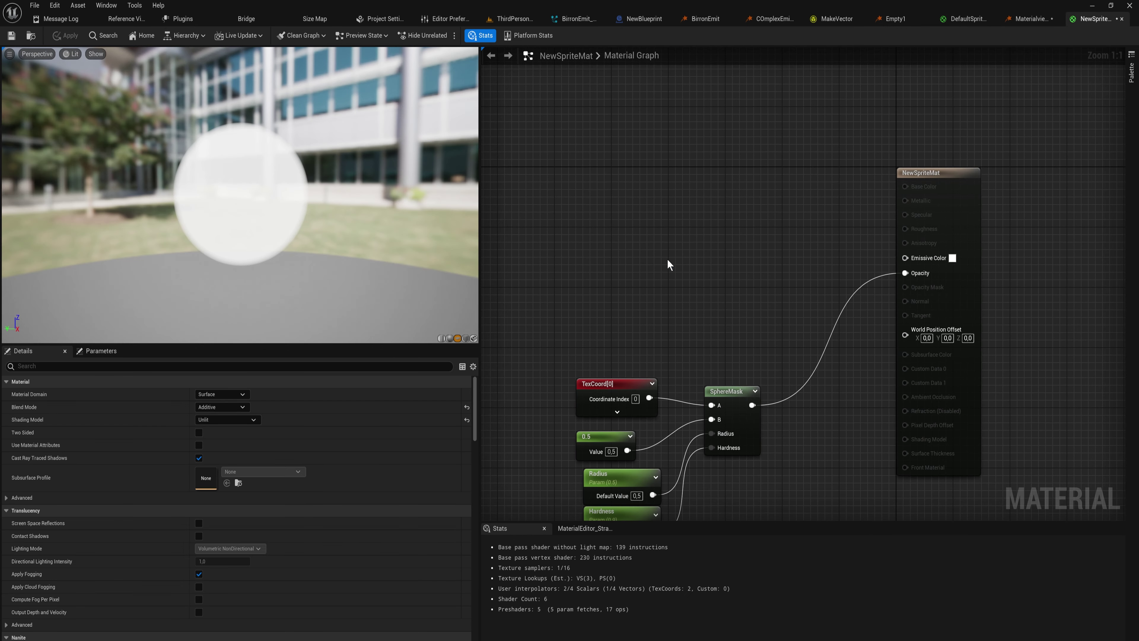
right_click(667, 258)
type("particle")
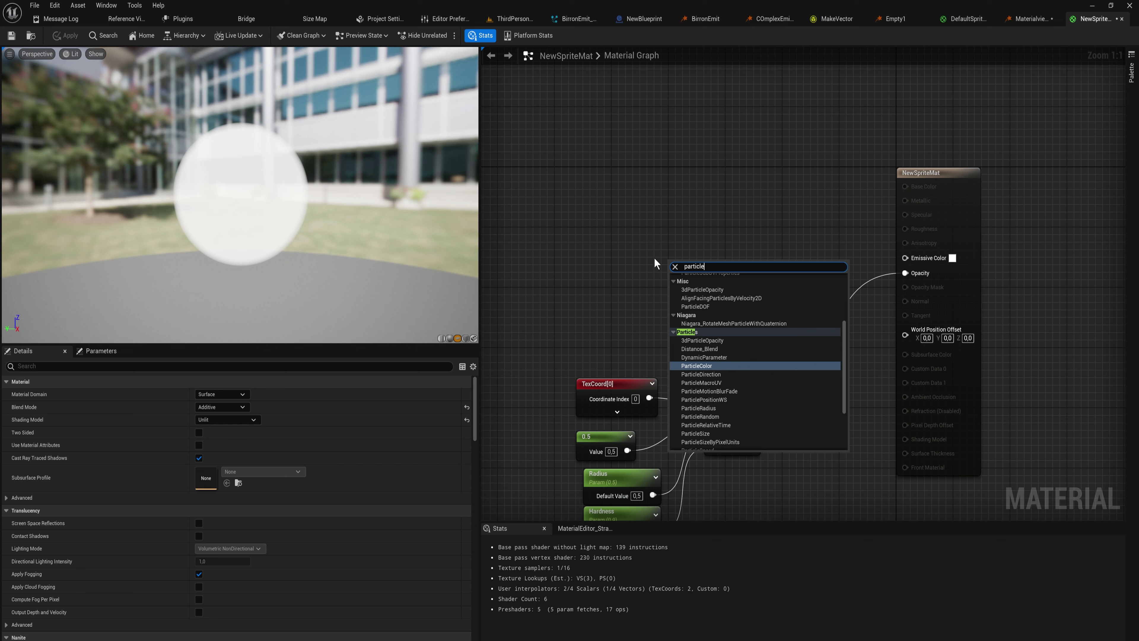
key("Down")
key("Down")
key("Down")
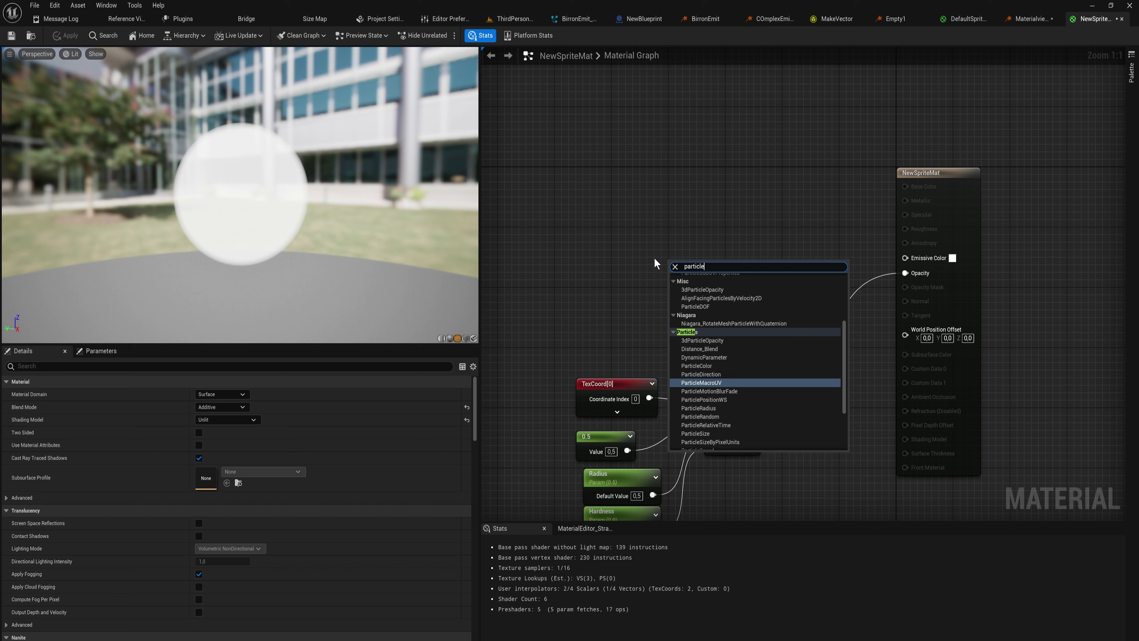
key("Down")
key("Down")
key("Down")
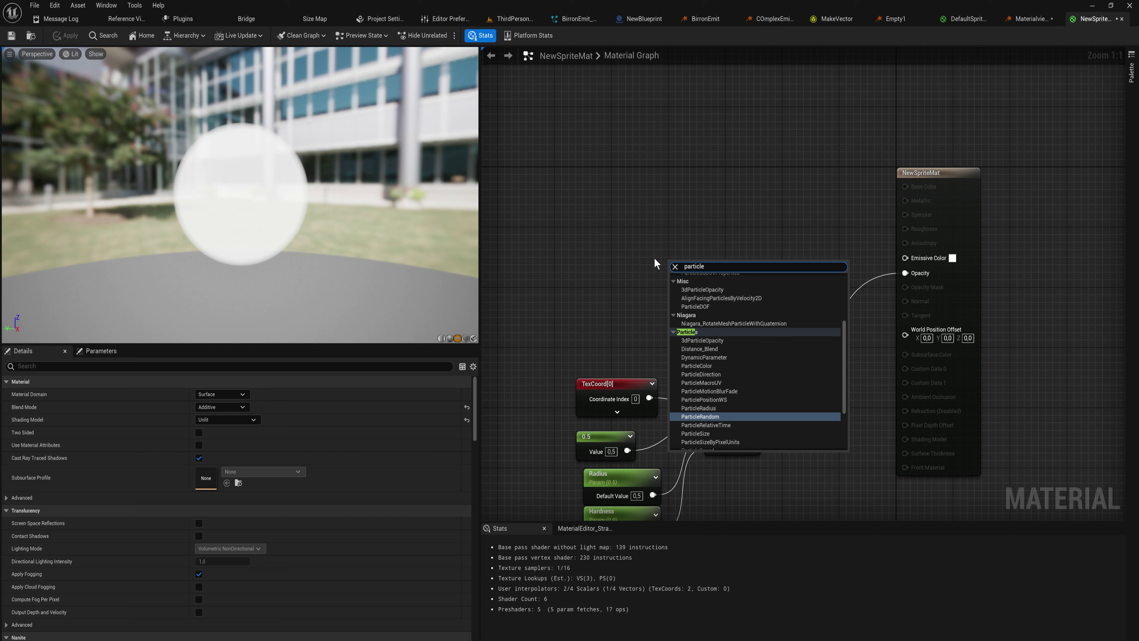
key("Down")
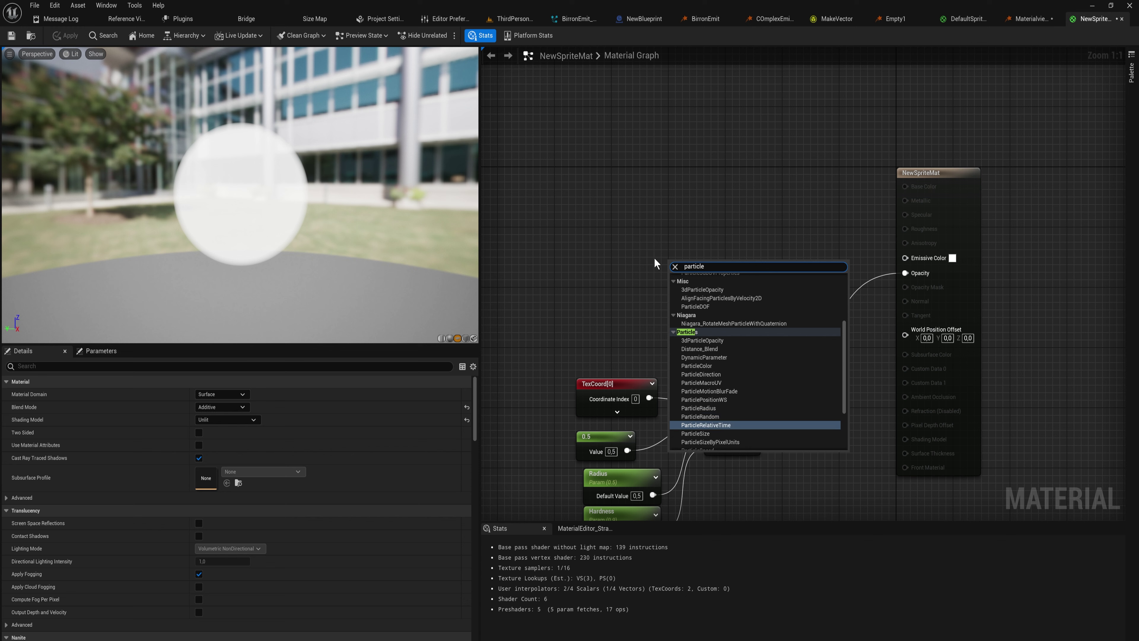
key("Down")
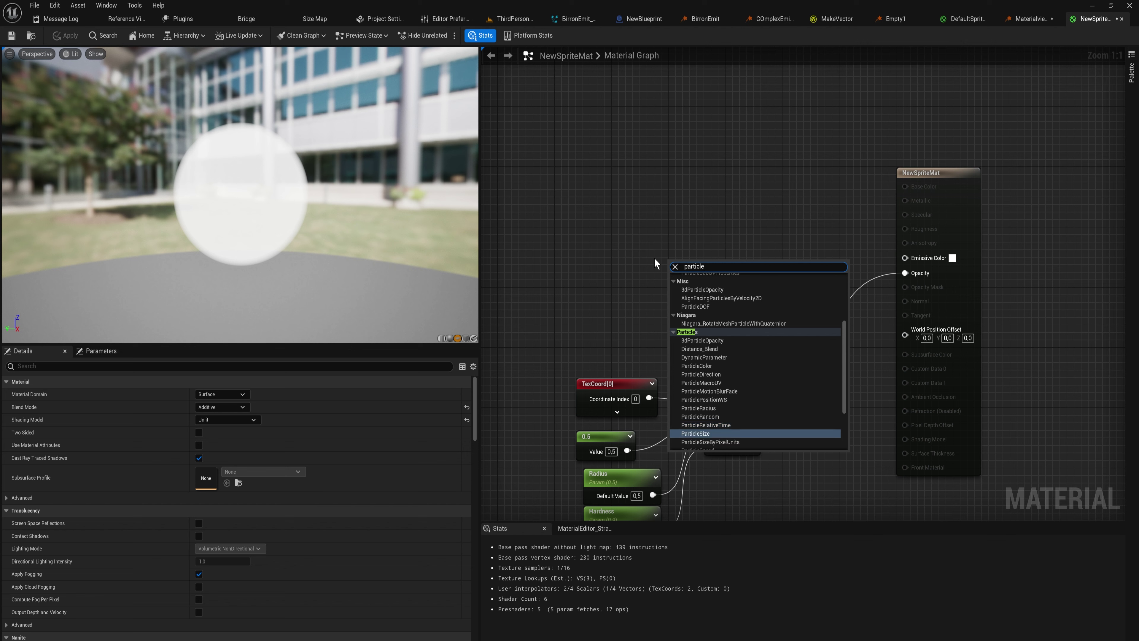
key("Down")
key("Down")
key("Down")
key("Down")
key("Down")
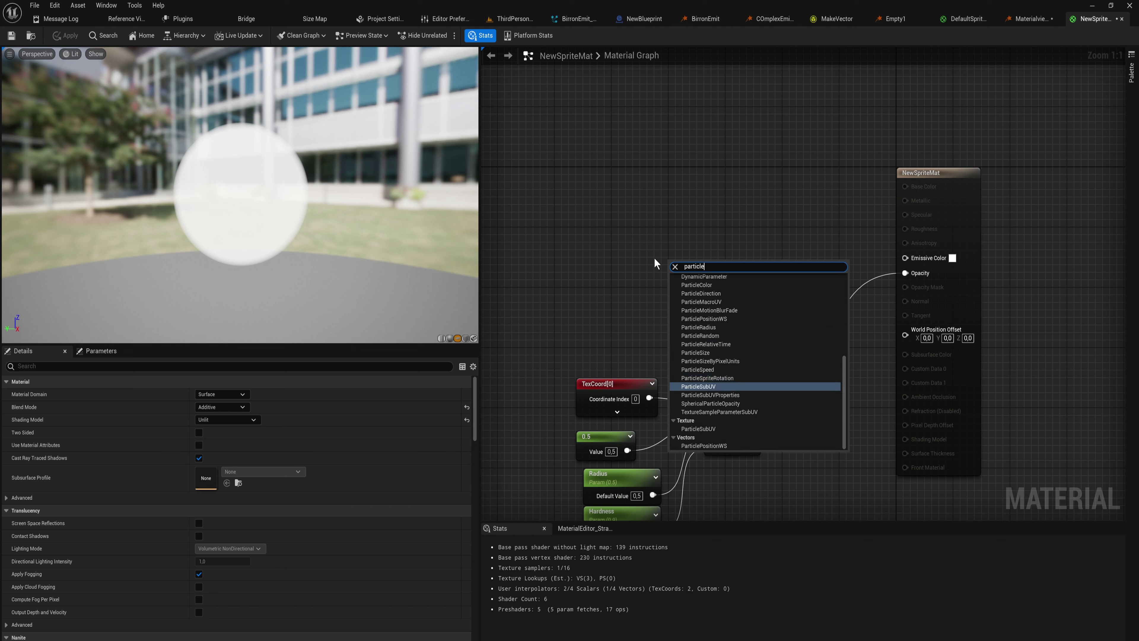
key("Up")
key("Up")
key("Up")
key("Up")
key("Up")
key("Up")
key("Up")
key("Up")
key("Up")
key("Up")
key("Up")
key("Up")
key("Up")
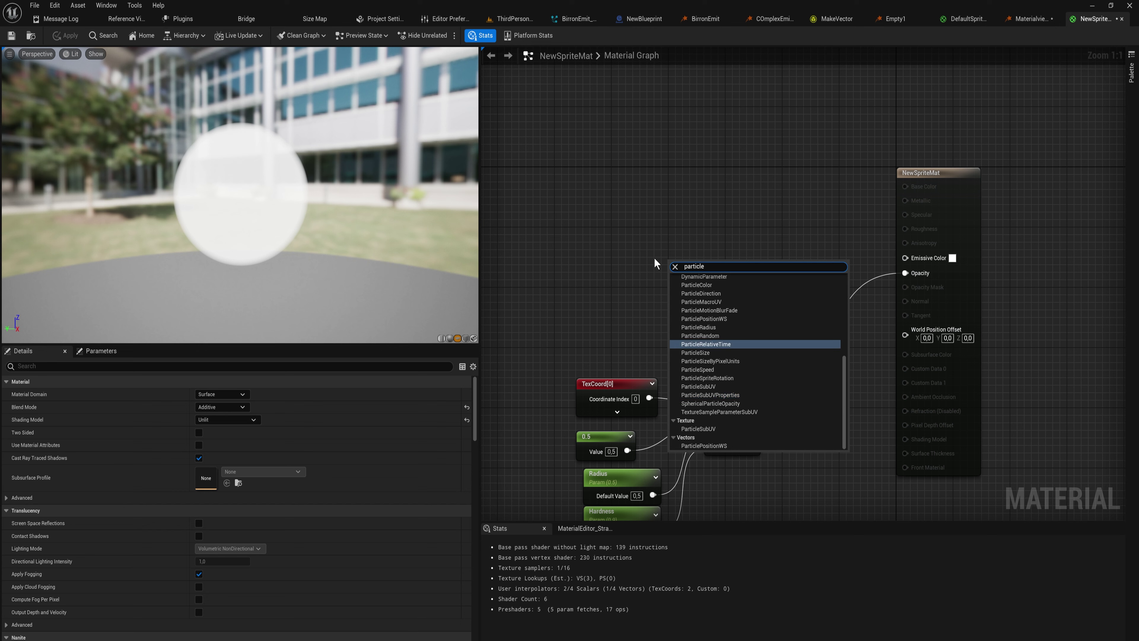
Add a ParticleColor node to NewSpriteMat and connect its RGB output to Emissive Color
type("color")
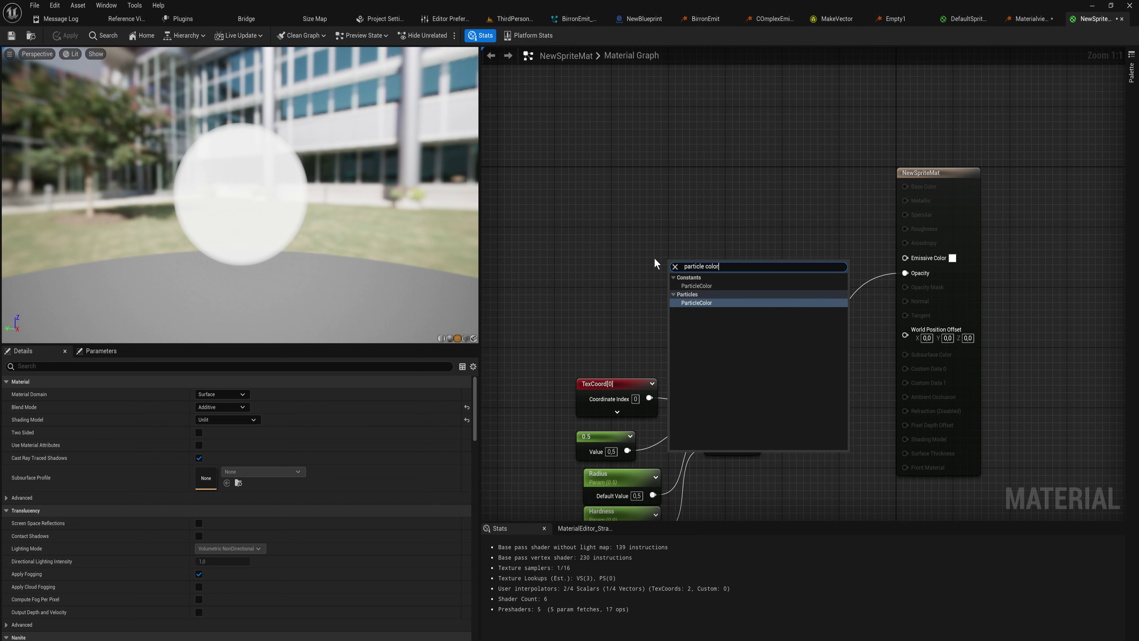
key("Return")
left_click_drag(699, 264, 905, 257)
left_click(761, 478)
Multiply the SphereMask output by Particle Color's alpha and connect the product to Opacity
left_click_drag(752, 405, 782, 307)
type("*")
key("Return")
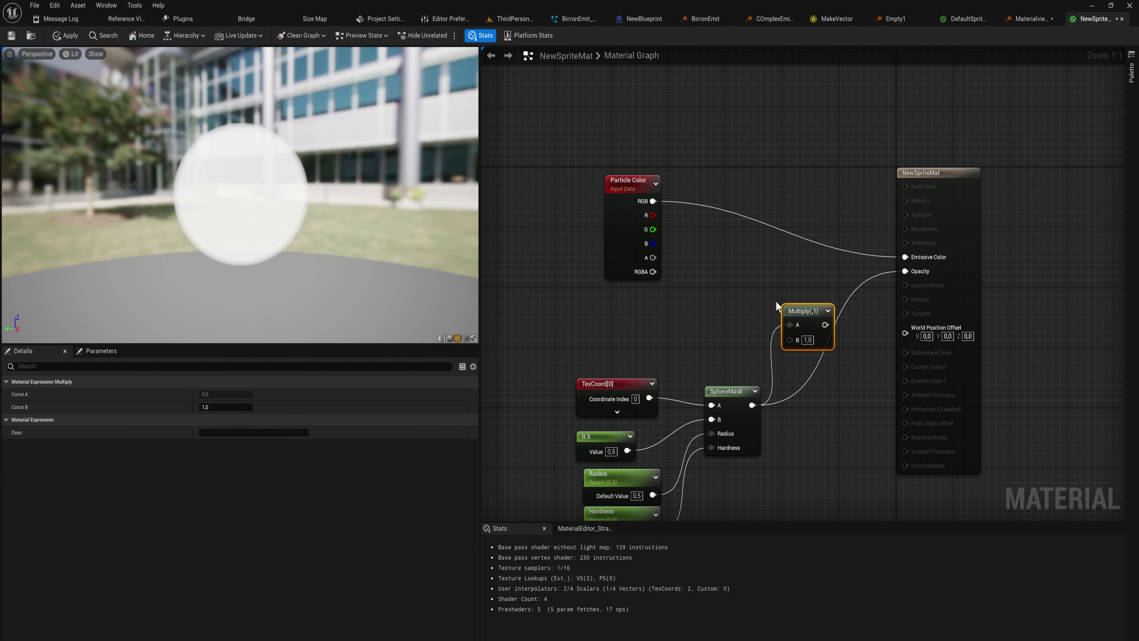
left_click_drag(653, 258, 905, 271)
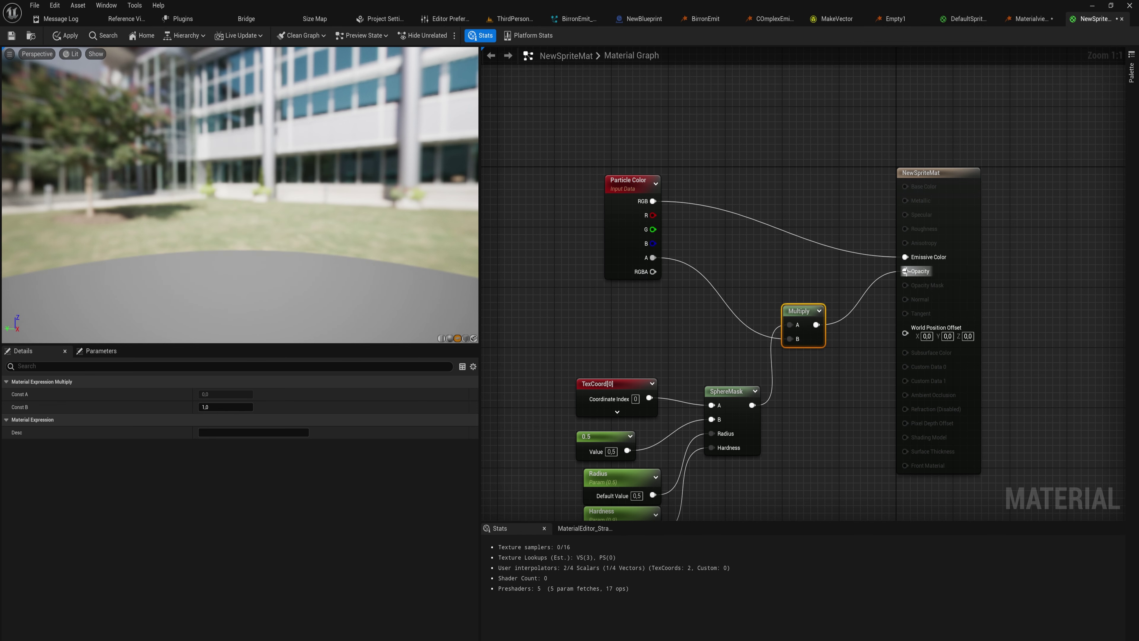
Examine the TwoSidedSign, Clamp, Multiply and Lerp nodes that feed Emissive Color in DefaultSpriteMaterial
left_click(969, 19)
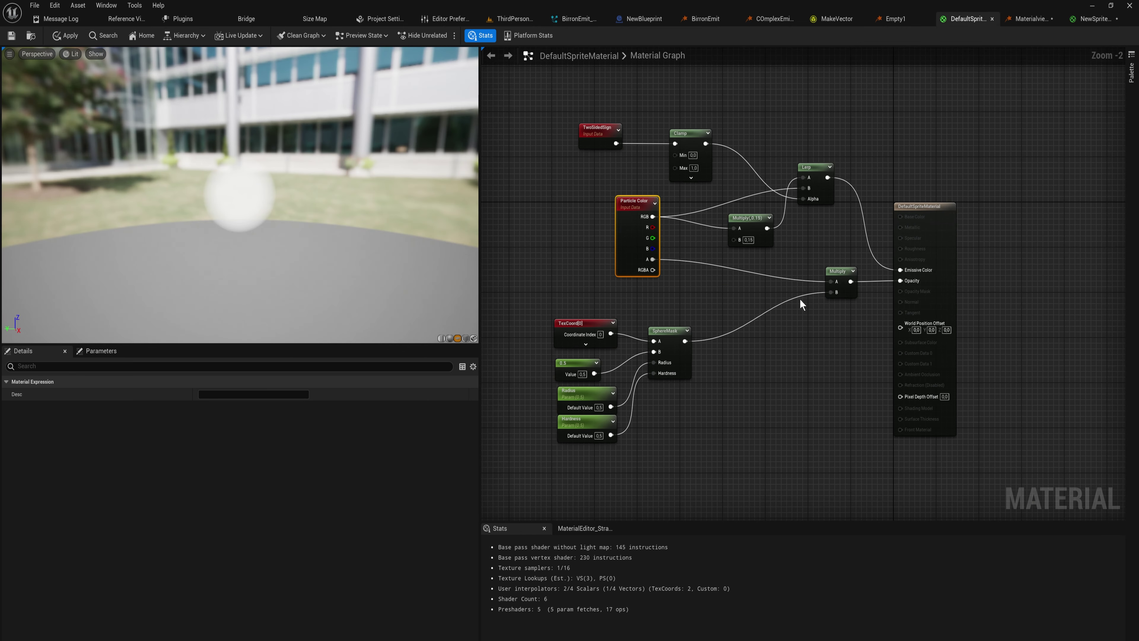
left_click(759, 219)
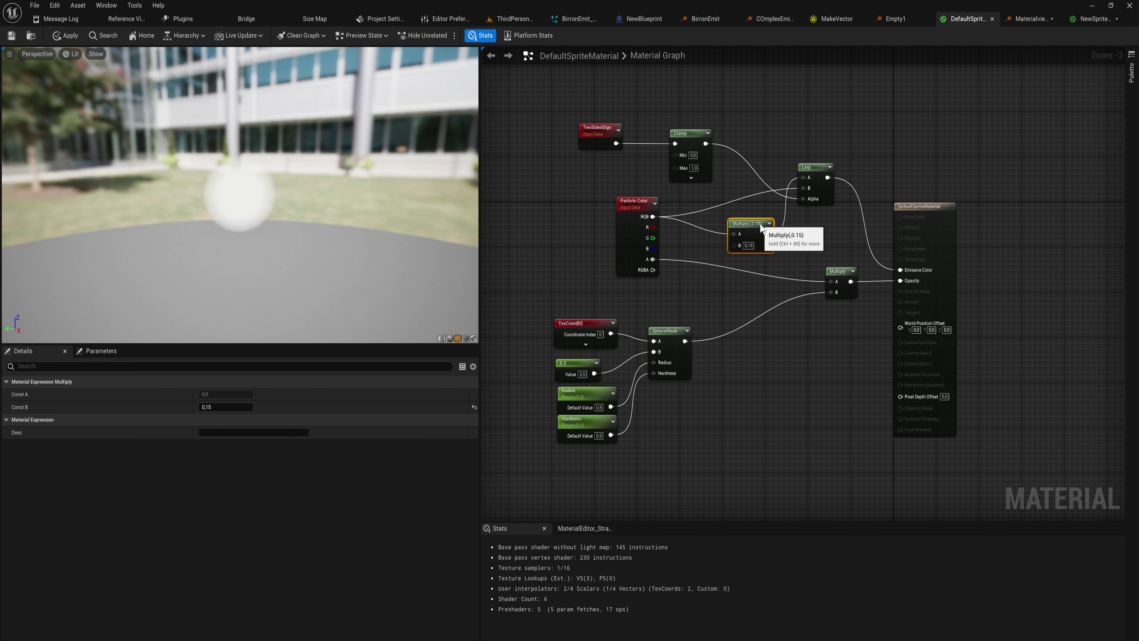
scroll(769, 224, "up", 1)
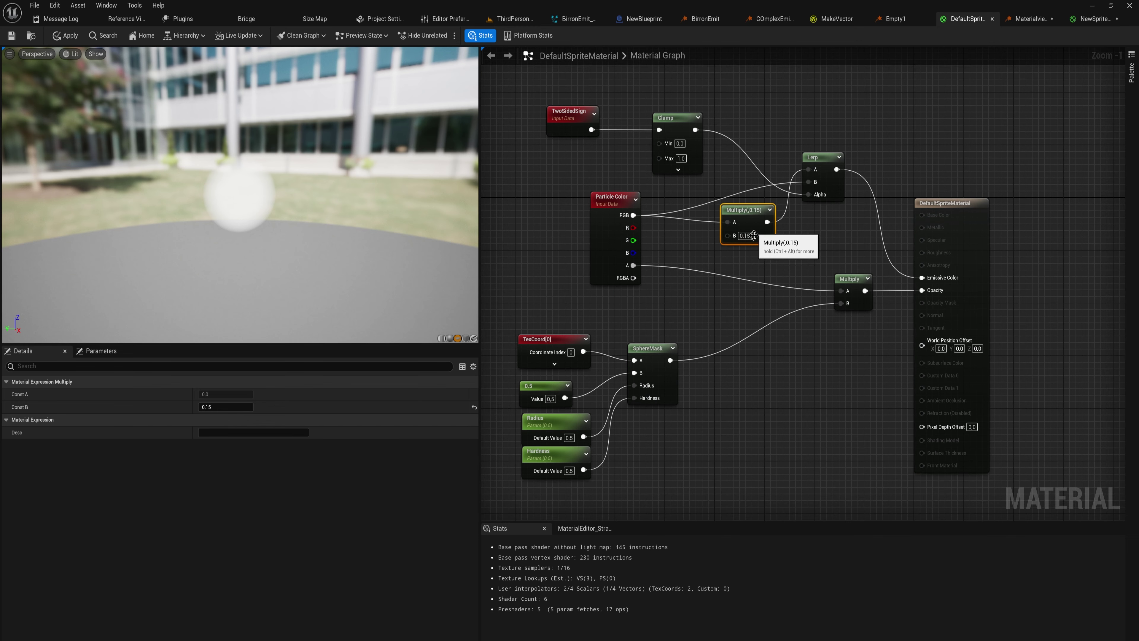
left_click_drag(770, 225, 770, 212)
left_click_drag(840, 243, 688, 119)
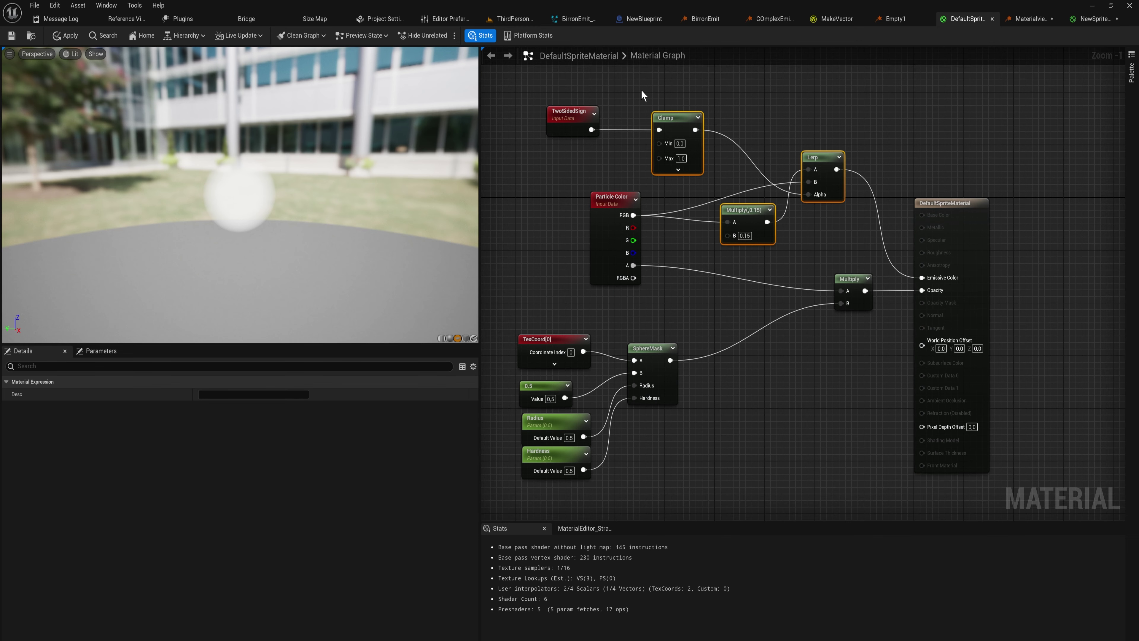
left_click_drag(640, 90, 478, 155, "shift")
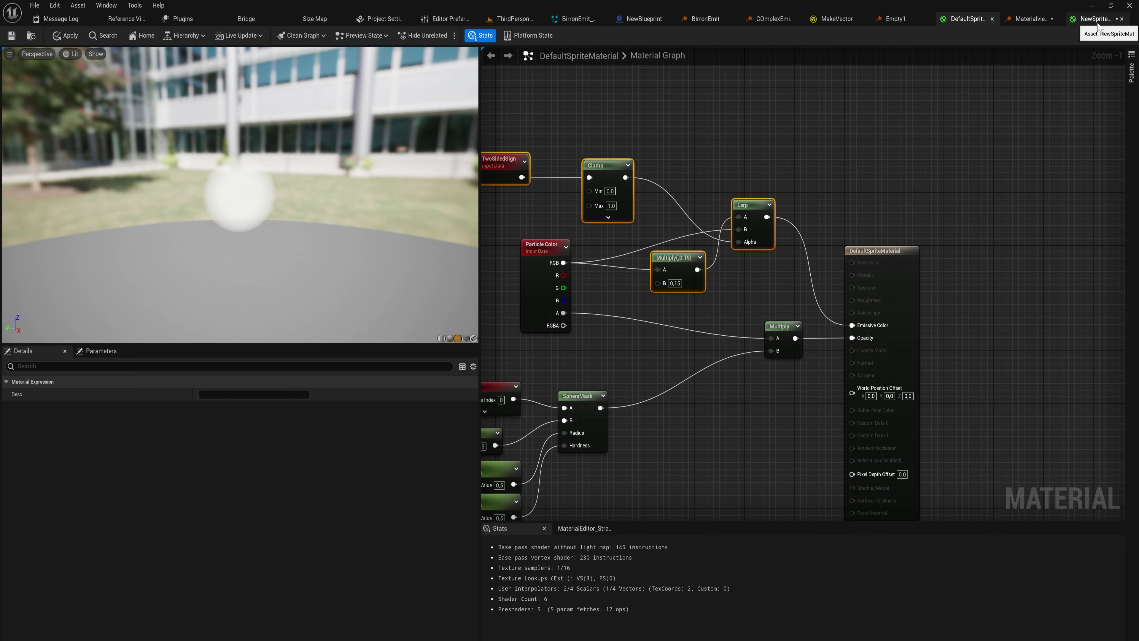
Move NewSpriteMat's expression nodes farther from the material output and reposition the Multiply node to make room
left_click(1093, 20)
right_click_drag(926, 156, 914, 66)
left_click_drag(823, 419, 496, 67)
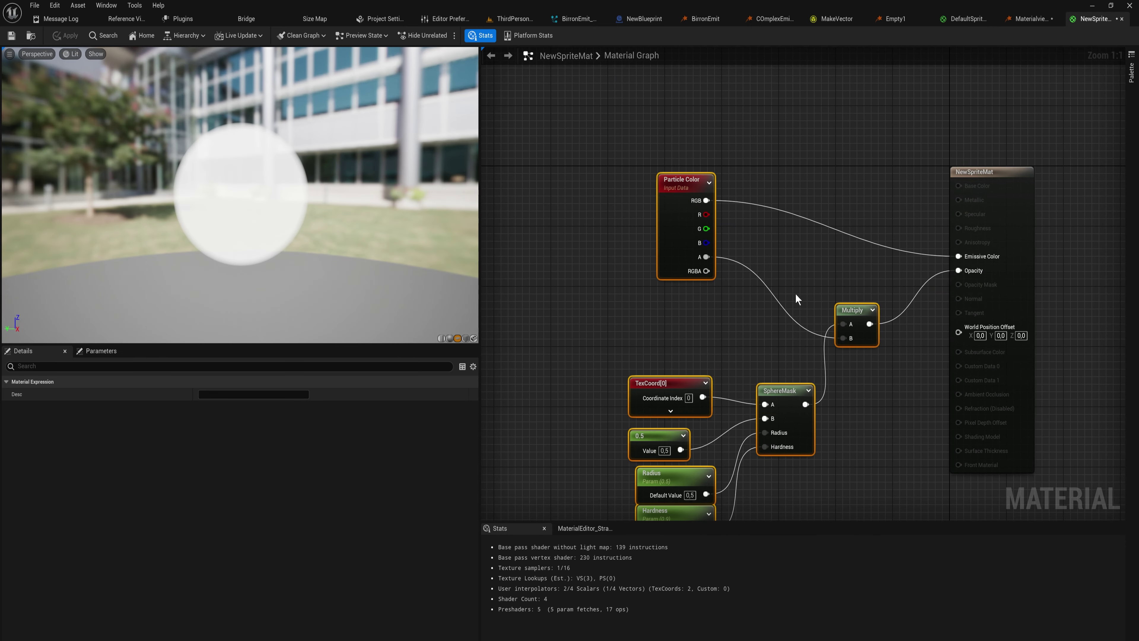
left_click_drag(861, 309, 770, 284)
left_click(741, 284)
right_click_drag(617, 190, 638, 196)
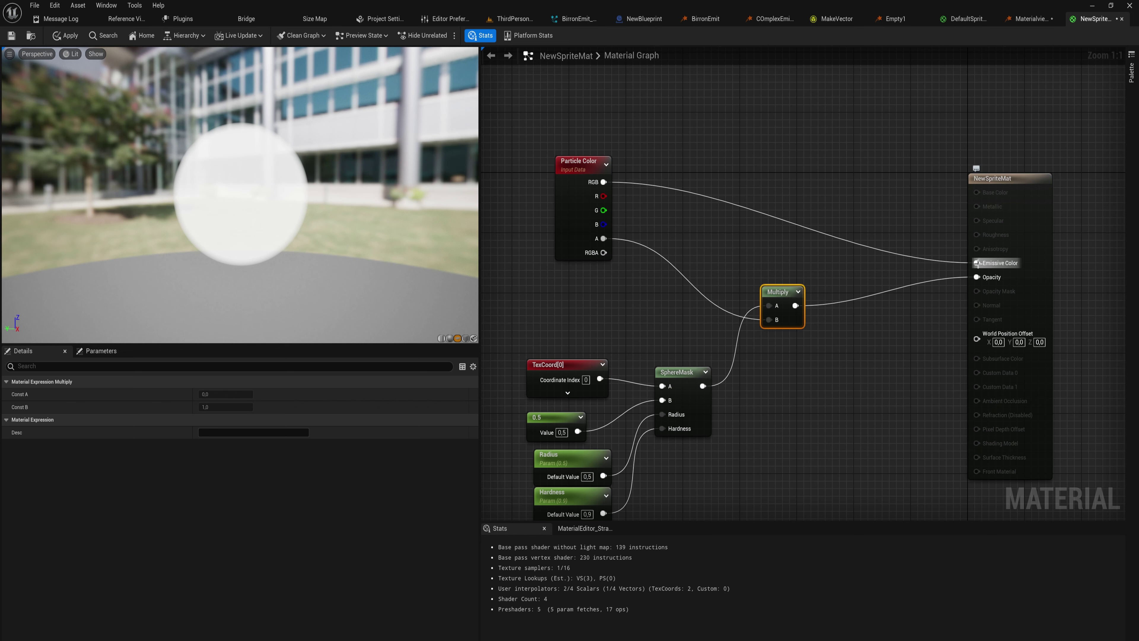
Insert an Add node between Particle Color's RGB output and Emissive Color, placed nearer the material output
right_click_drag(687, 114, 688, 156)
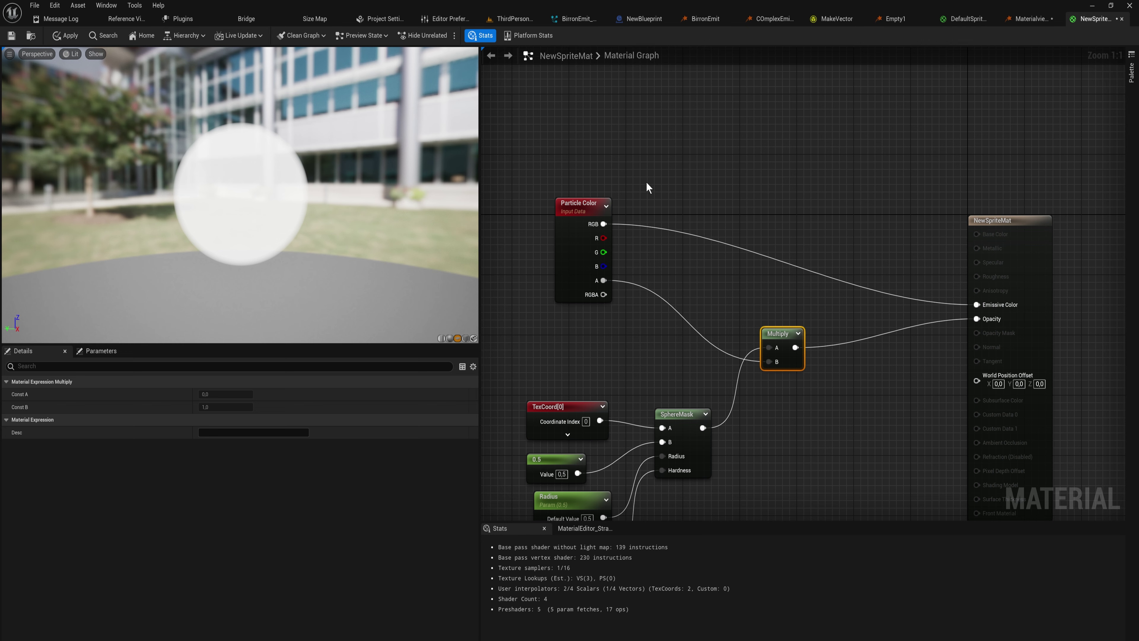
right_click_drag(627, 178, 606, 197)
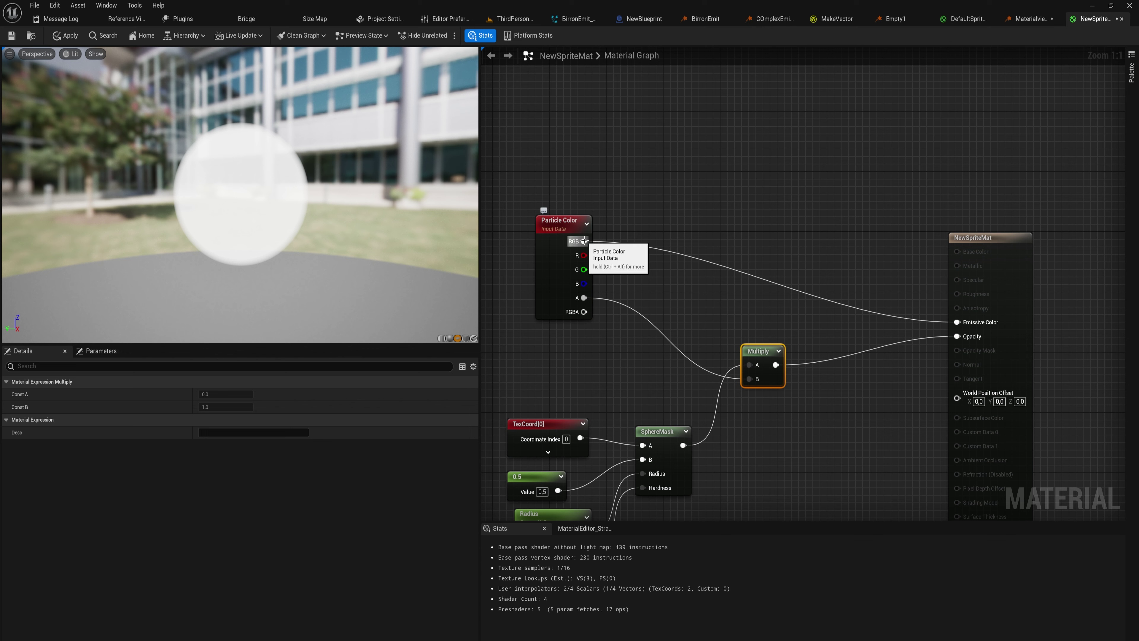
left_click_drag(583, 241, 740, 232)
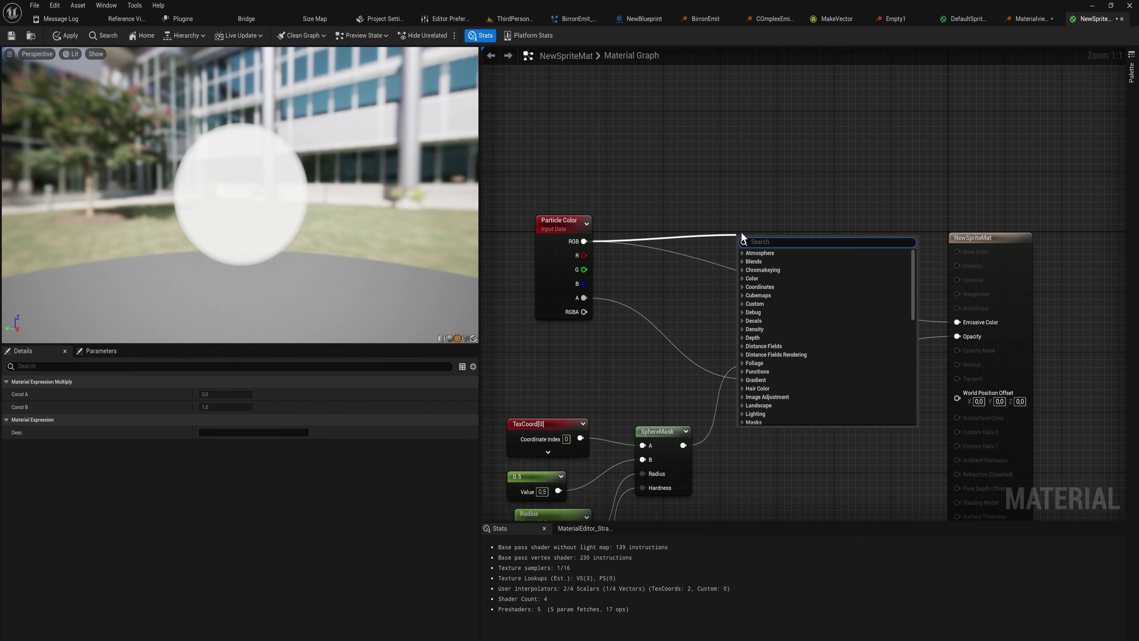
type("add")
key("Return")
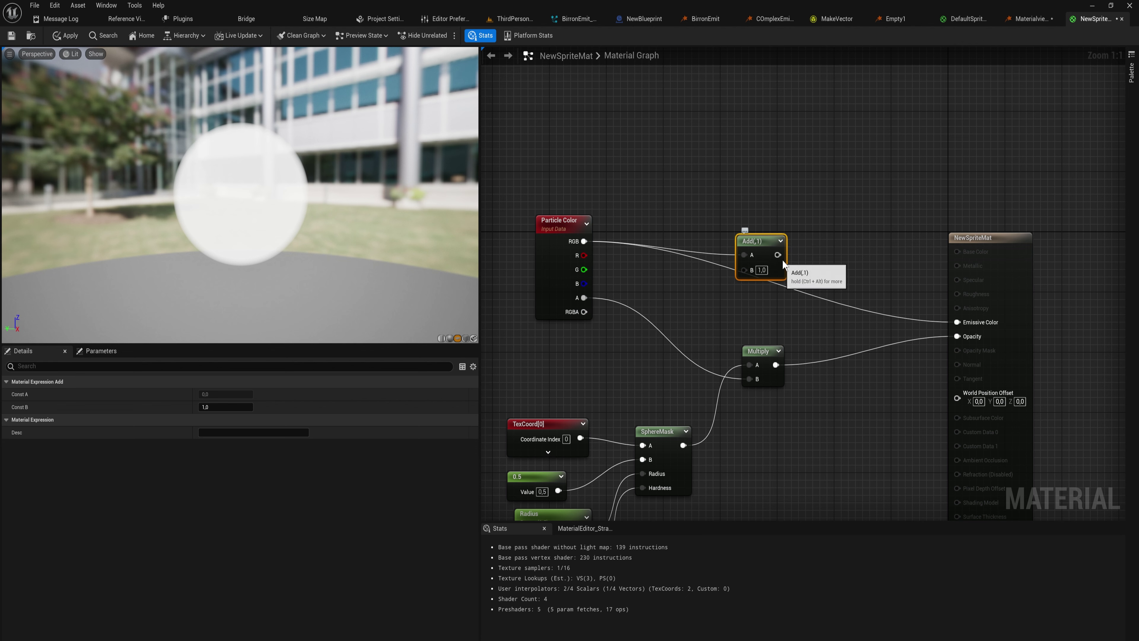
left_click_drag(778, 254, 969, 324)
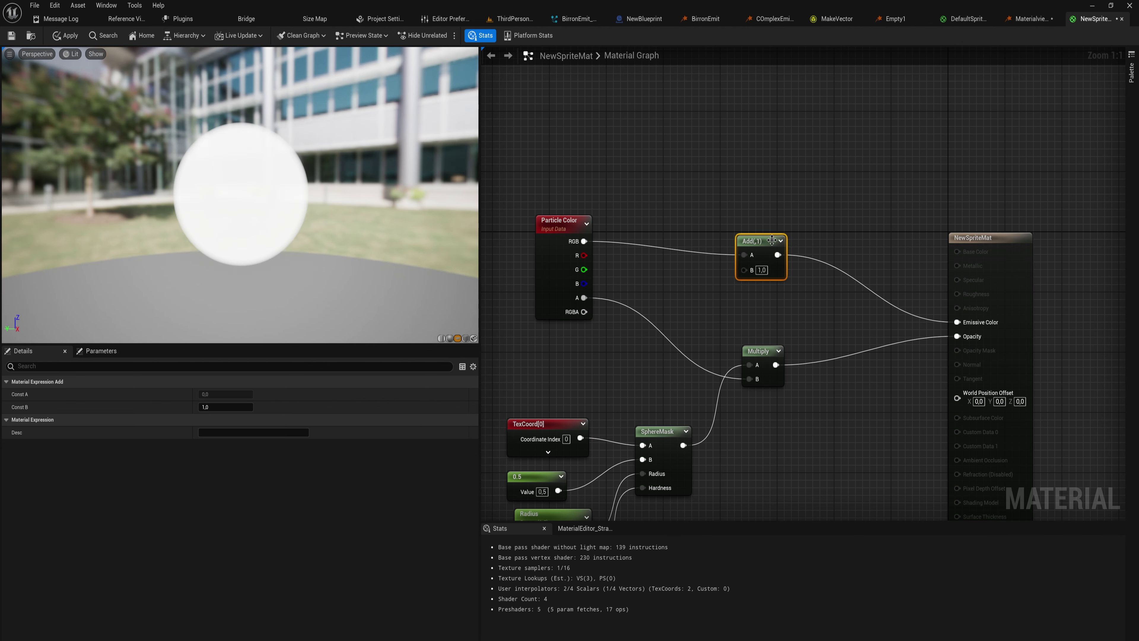
left_click_drag(774, 246, 815, 236)
Create a LinearInterpolate node above Particle Color and connect its output to the Add node's B input
right_click_drag(702, 192, 679, 225)
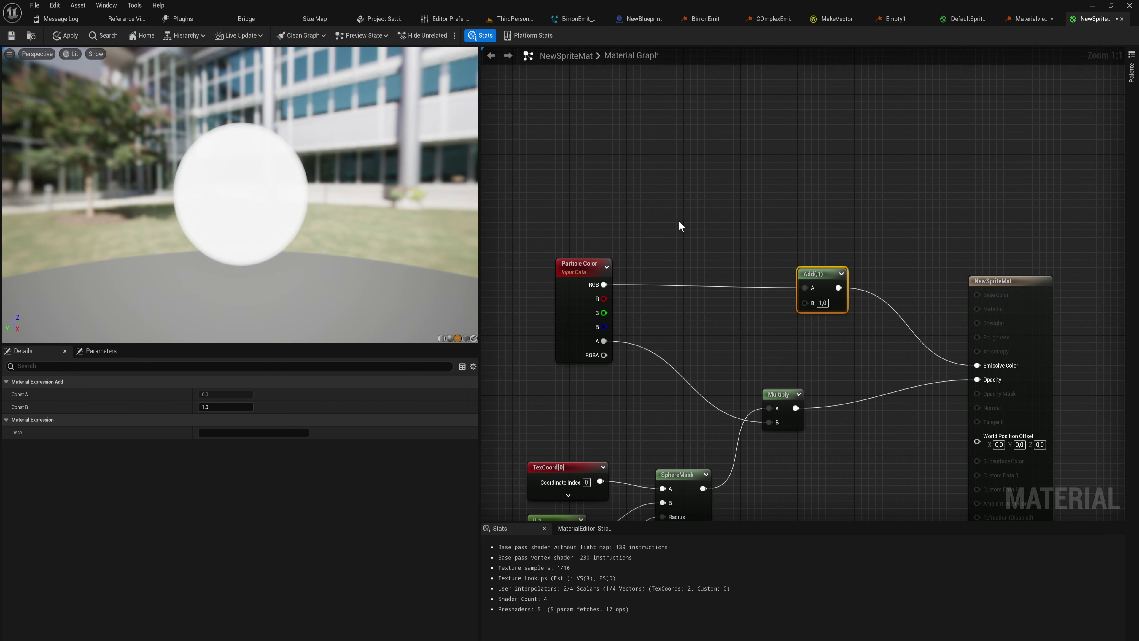
right_click(596, 153)
type("lerp")
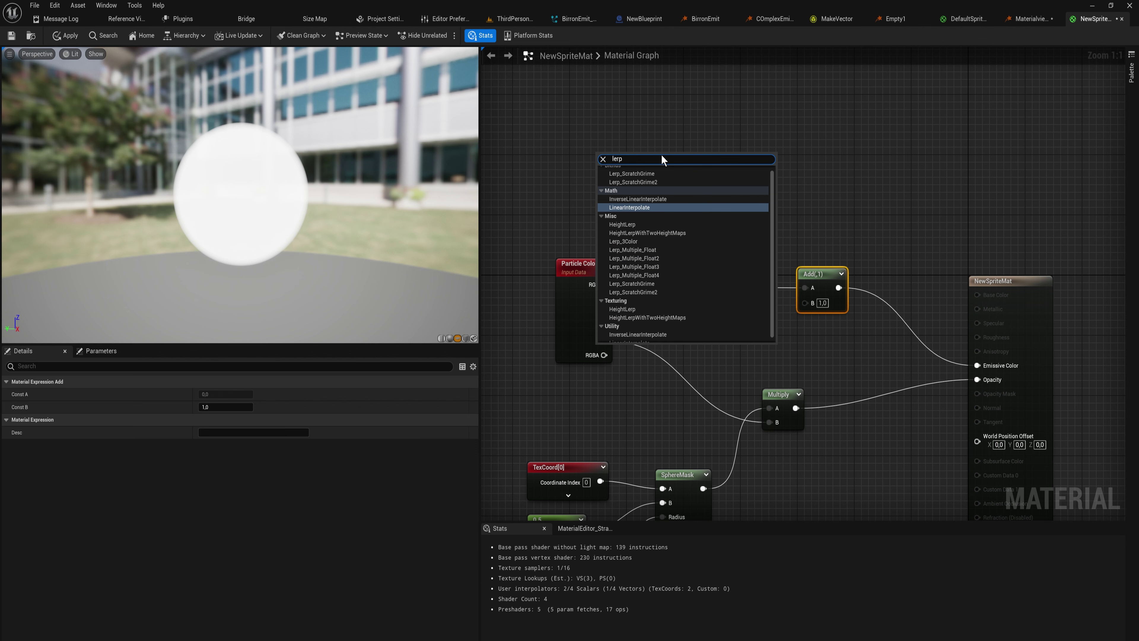
key("Return")
left_click_drag(647, 172, 806, 301)
Add a ParticleRelativeTime node beside the Lerp node, above Particle Color
right_click_drag(600, 186, 678, 176)
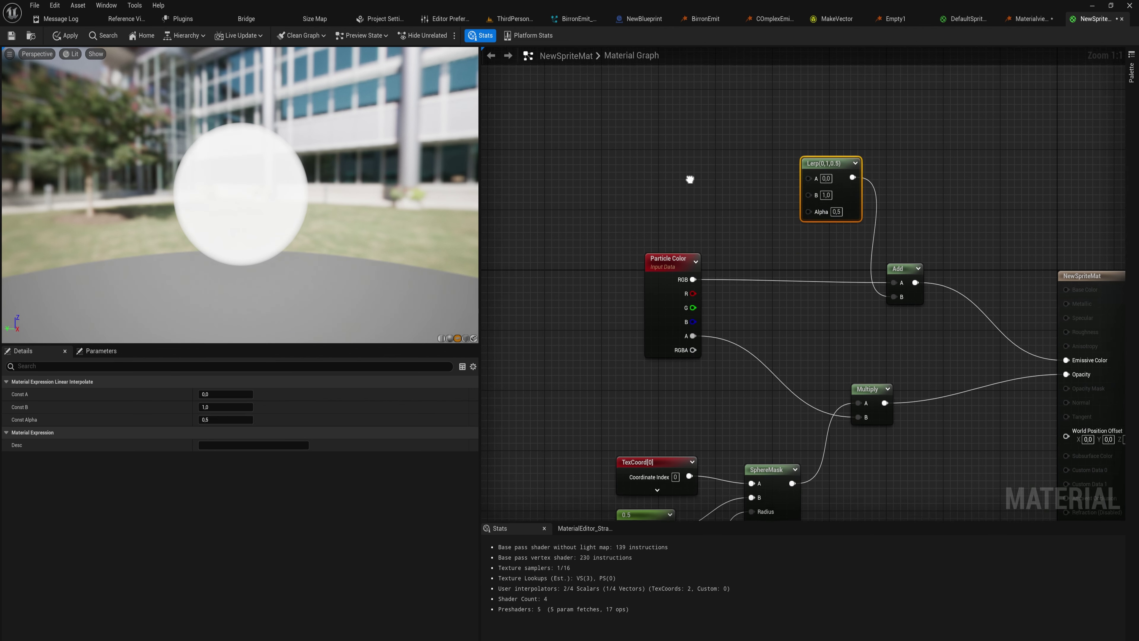
right_click(640, 175)
type("p")
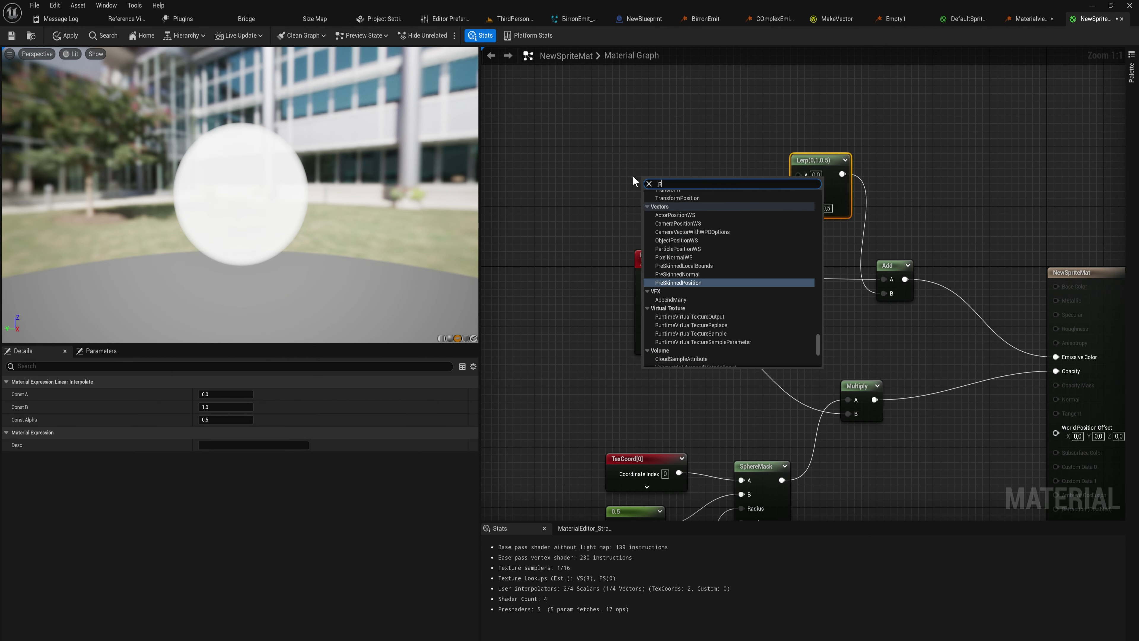
type("article")
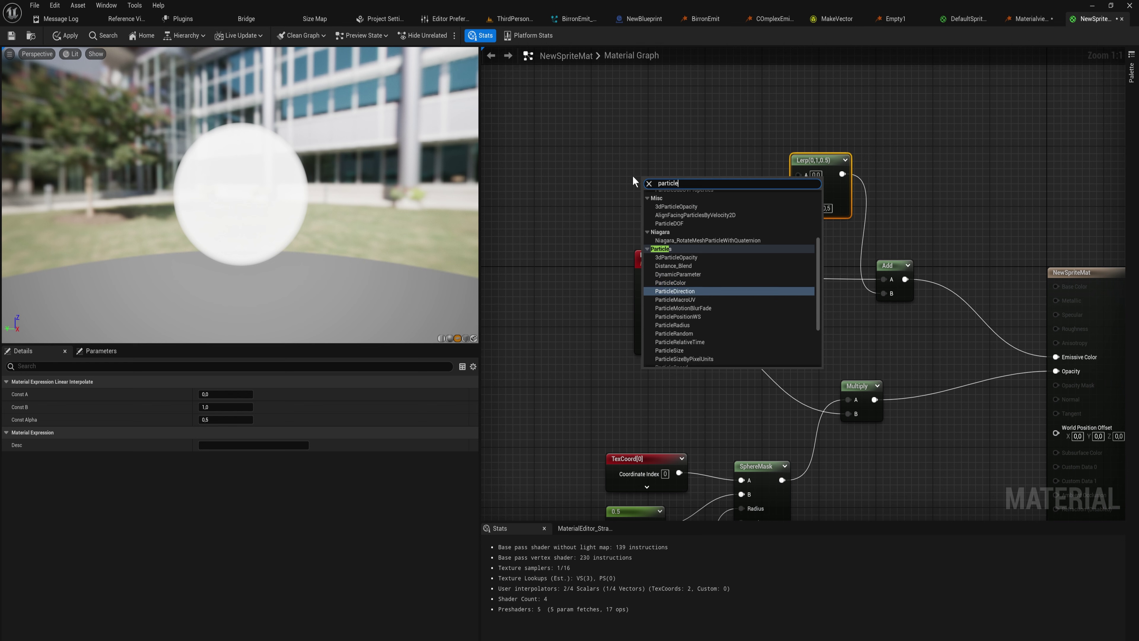
key("Down")
key("Down")
key("Down")
key("Down")
key("Down")
key("Down")
key("Return")
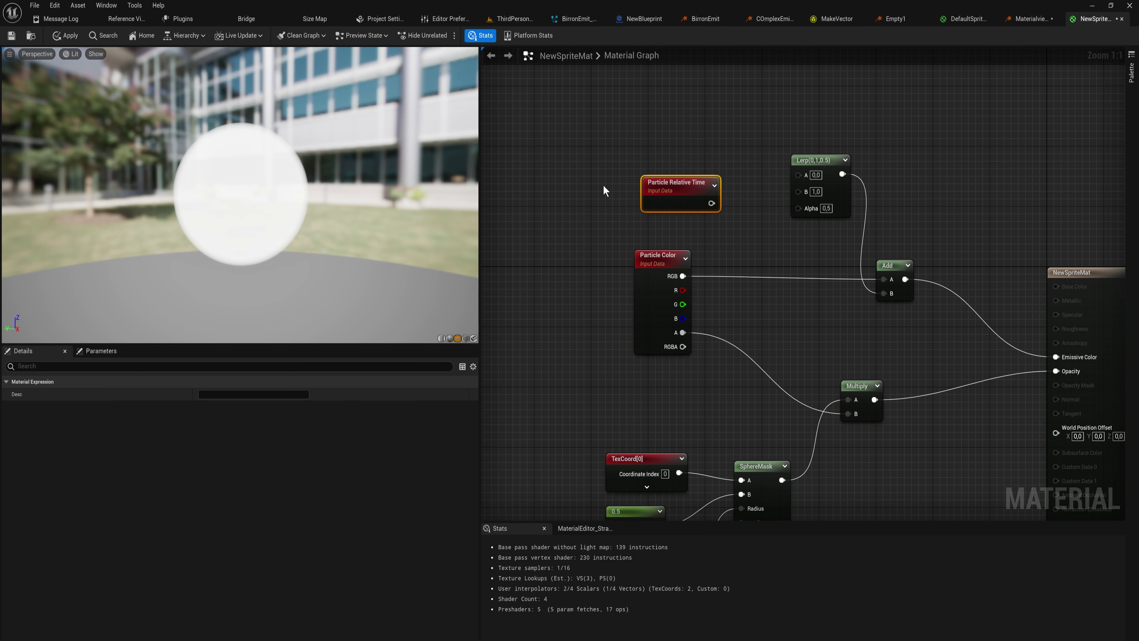
Check the description of the Particle Relative Time node and move it closer to the Particle Color node
left_click(656, 156)
right_click_drag(680, 188, 641, 208)
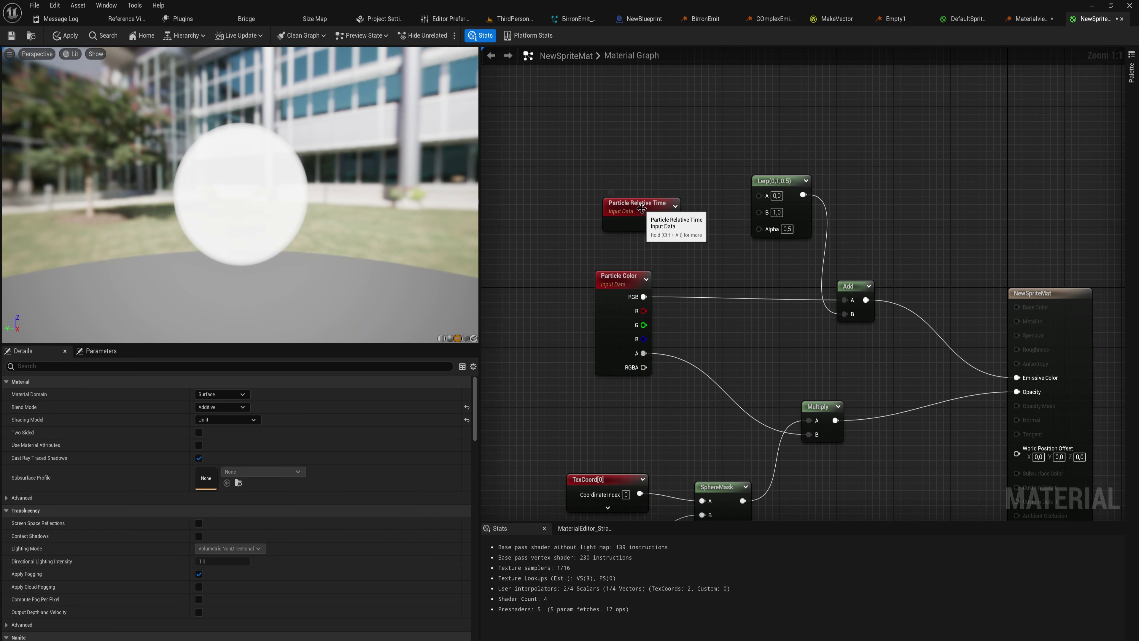
key("ctrl+alt")
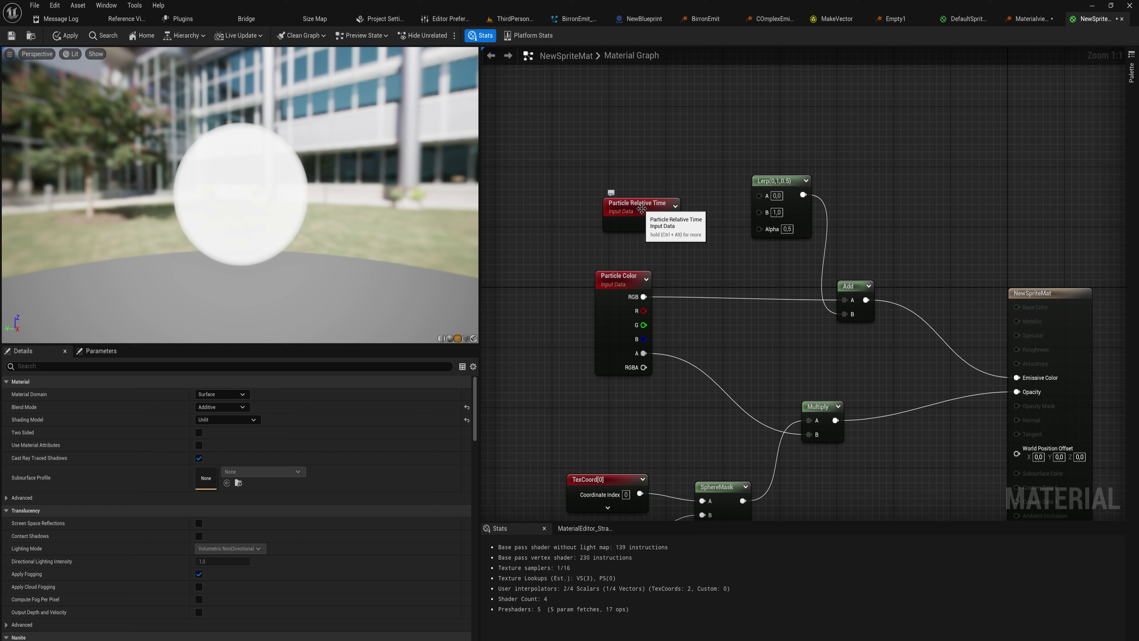
left_click_drag(641, 208, 624, 219)
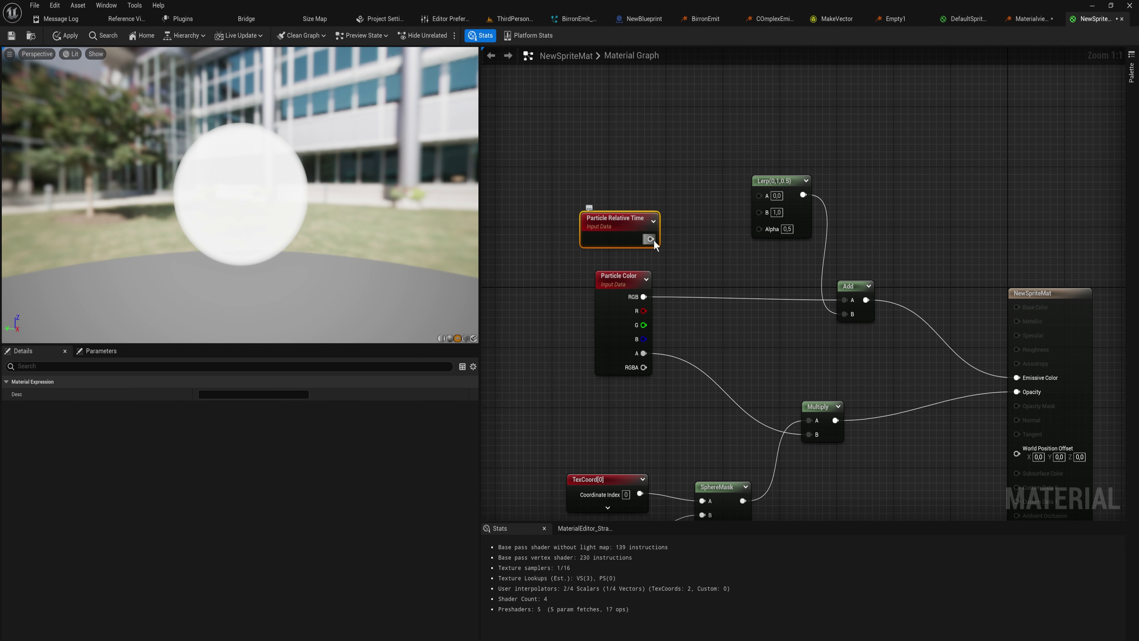
Connect the Particle Relative Time output to the Lerp node's Alpha input
left_click_drag(650, 239, 775, 226)
right_click_drag(675, 199, 750, 220)
left_click(625, 126)
key("1")
left_click(627, 105)
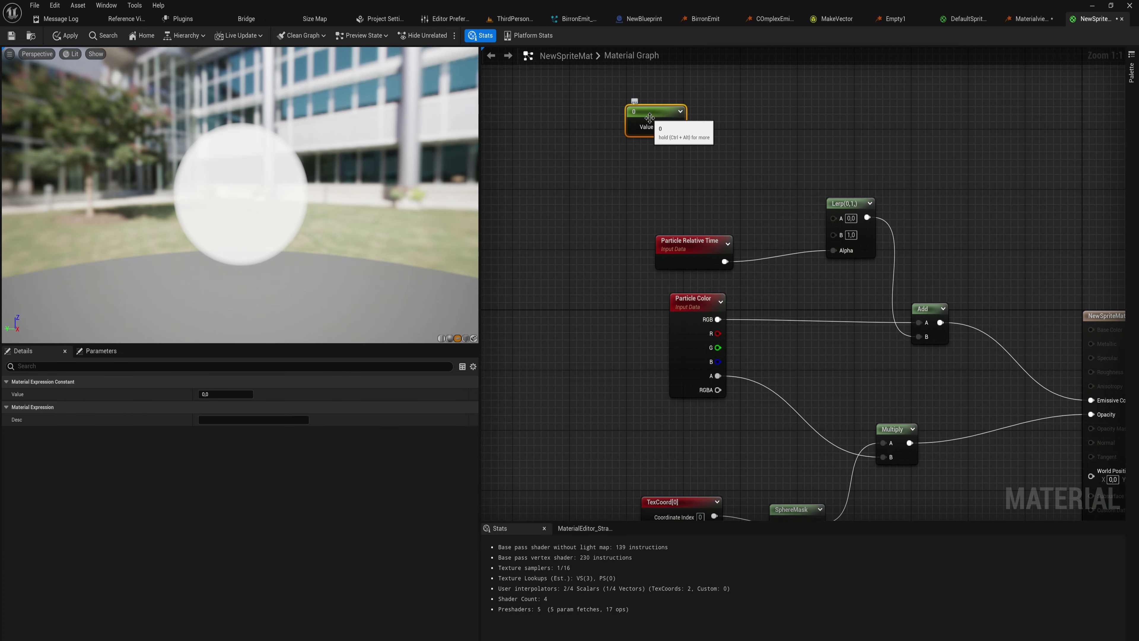
key("Delete")
Add a Constant3Vector node, duplicate it, and stack the two copies above Particle Relative Time
key("3")
left_click(644, 101)
key("ctrl+d")
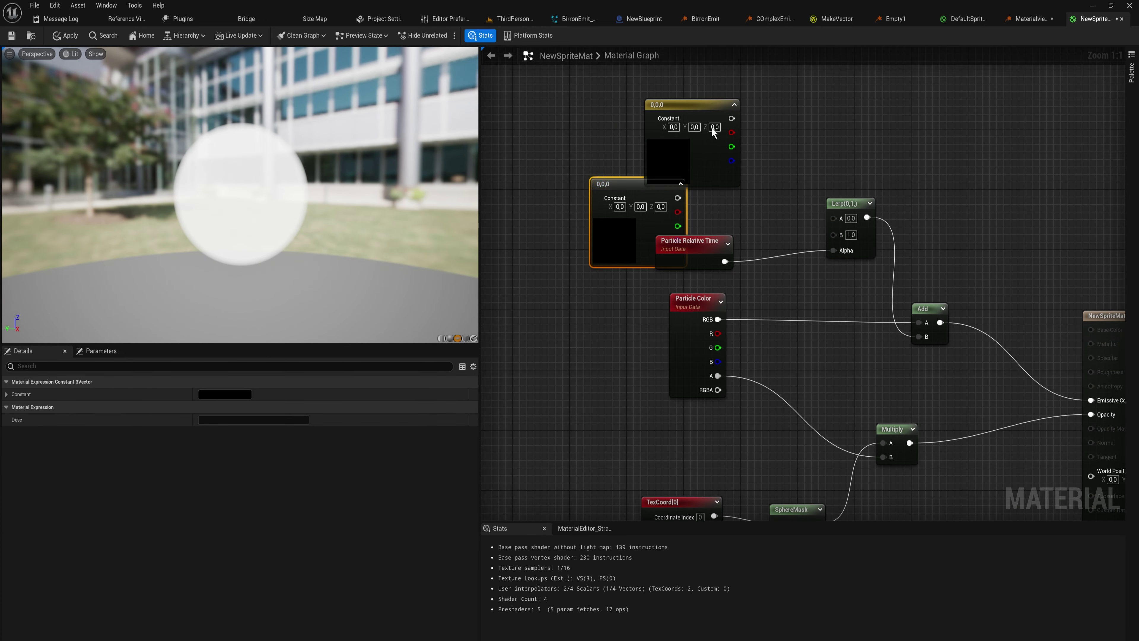
left_click_drag(711, 103, 709, 76)
left_click_drag(638, 185, 710, 159)
Set the upper constant vector to blue (0, 0.006668, 1) and the lower one to orange (1, 0.475334, 0)
double_click(672, 118)
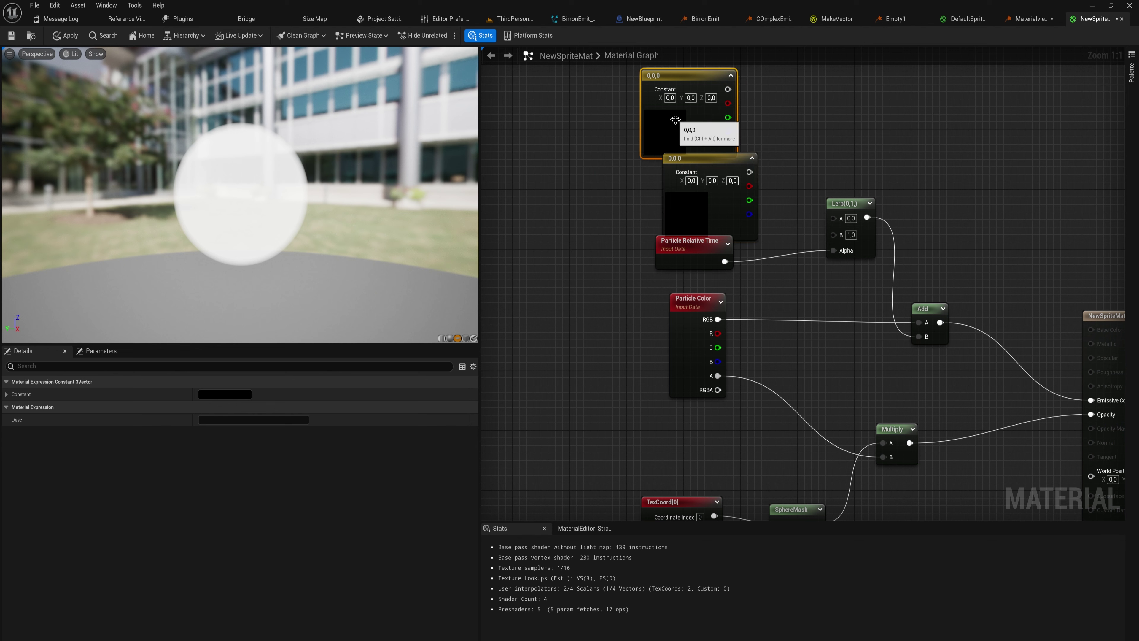
left_click_drag(732, 216, 693, 136)
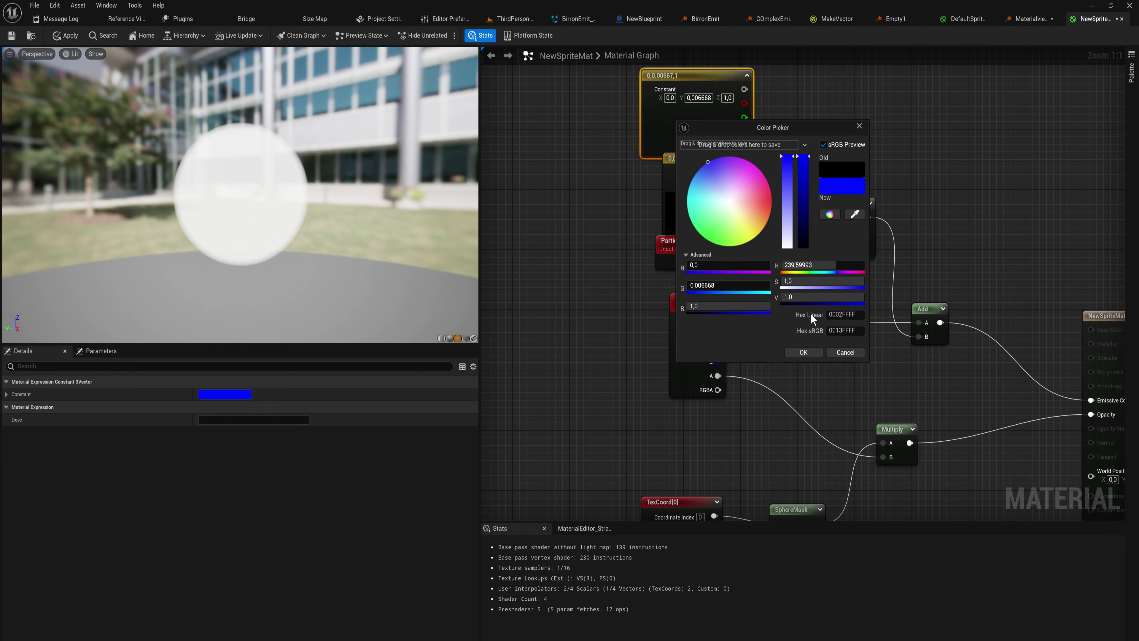
left_click(803, 352)
double_click(692, 216)
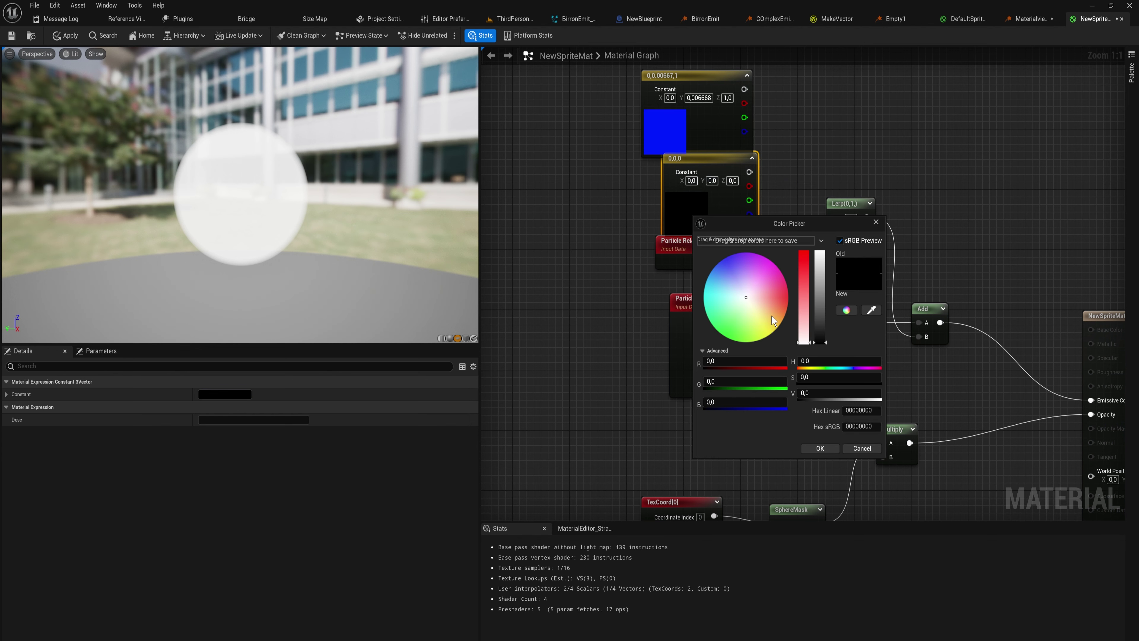
left_click_drag(780, 318, 792, 322)
left_click(823, 446)
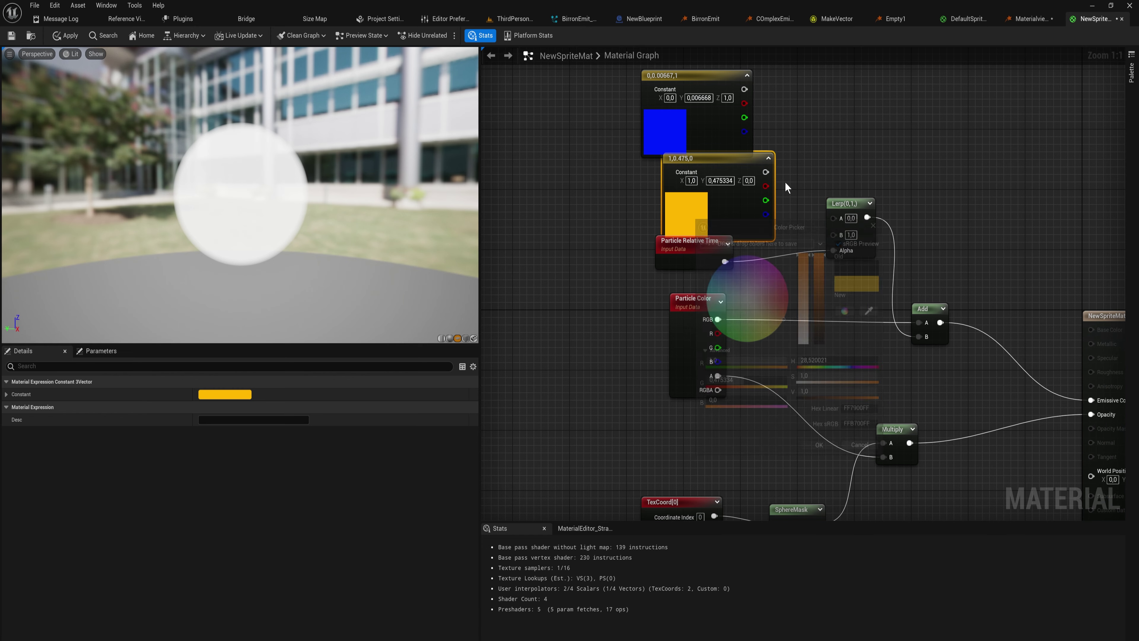
Connect the blue constant to the Lerp's A input and the orange constant to its B input
right_click_drag(785, 186, 726, 236)
left_click_drag(692, 142, 707, 222)
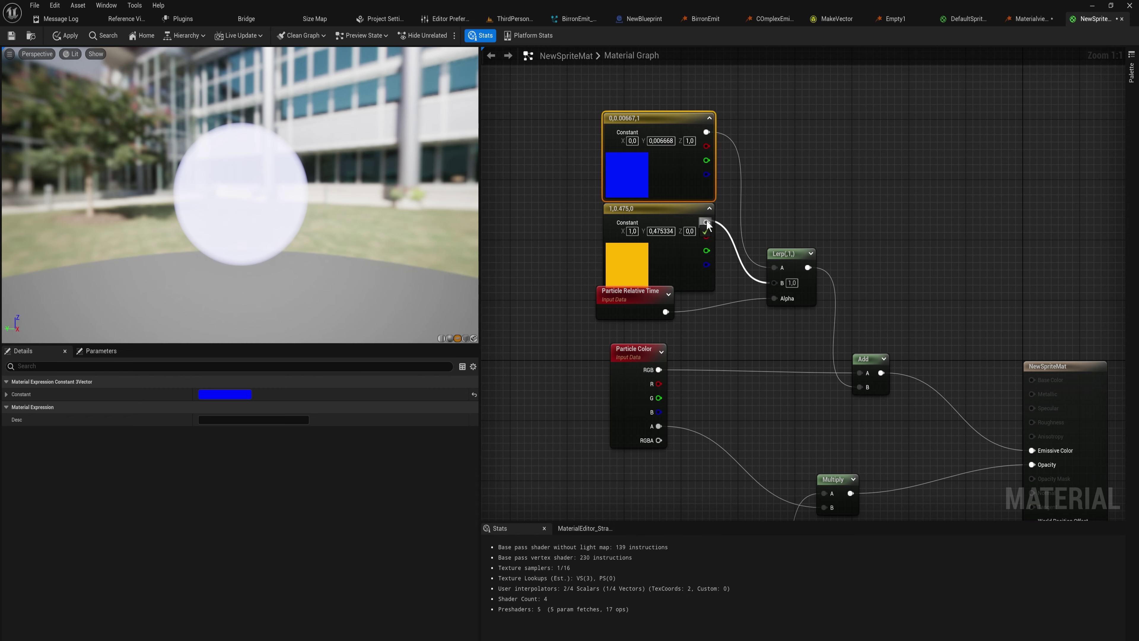
right_click_drag(762, 269, 696, 219)
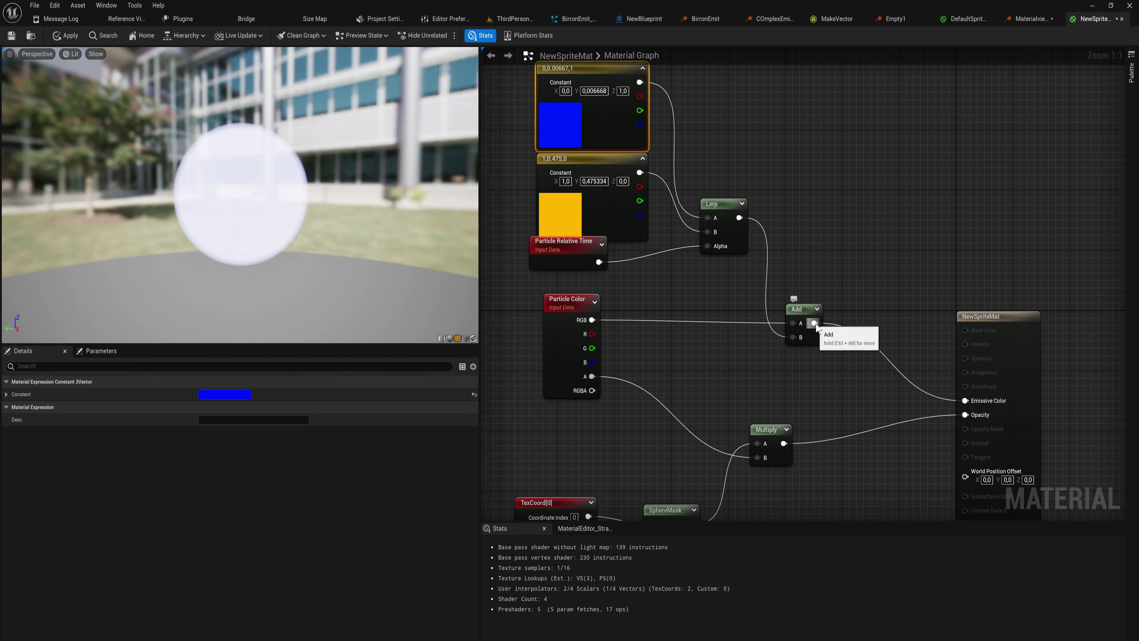
Insert a Divide node with a divisor of 2 between the Add node and Emissive Color
left_click_drag(815, 323, 854, 309)
type("divide")
key("Return")
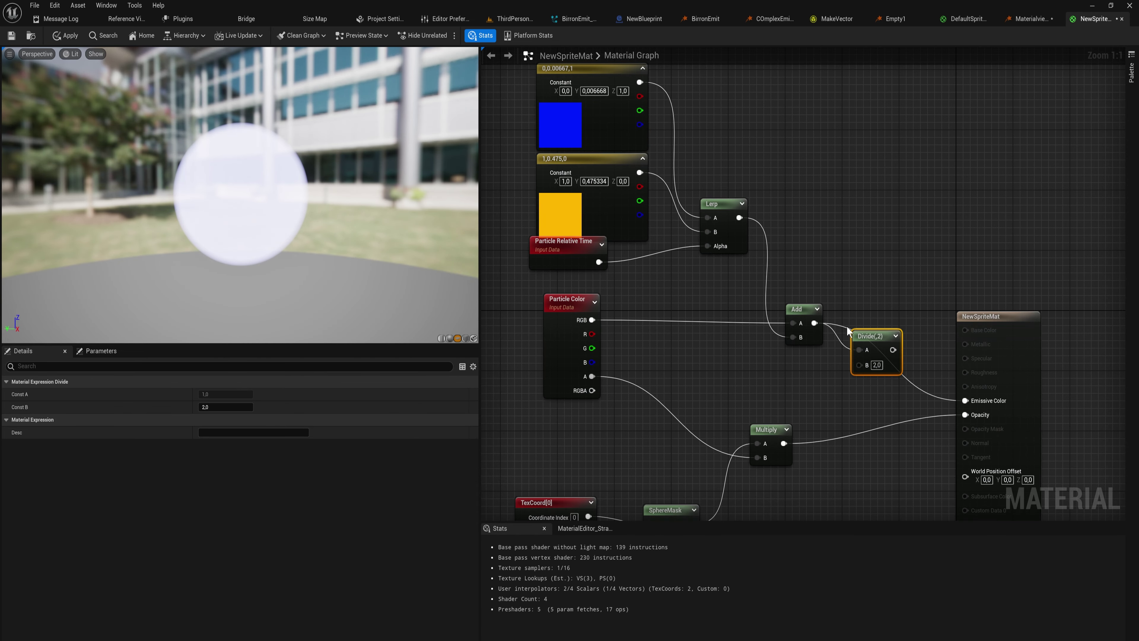
mouse_move(892, 349)
left_mouse_down()
mouse_move(969, 403)
mouse_move(886, 354)
left_mouse_up()
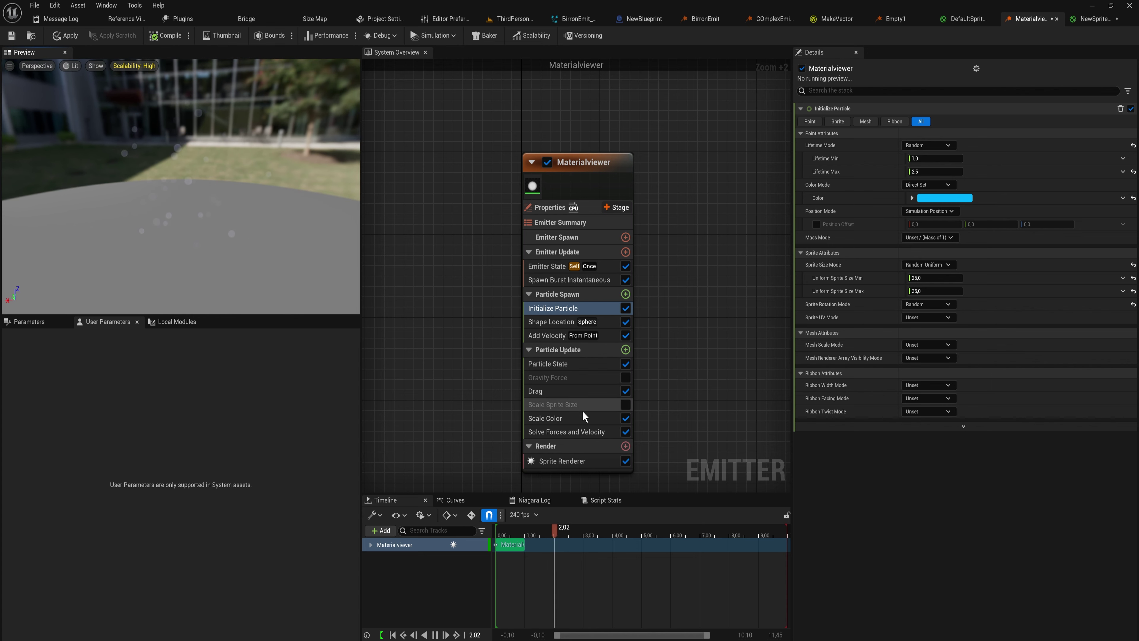
Disable Scale Alpha in the Materialviewer emitter's Scale Color module
left_click(578, 420)
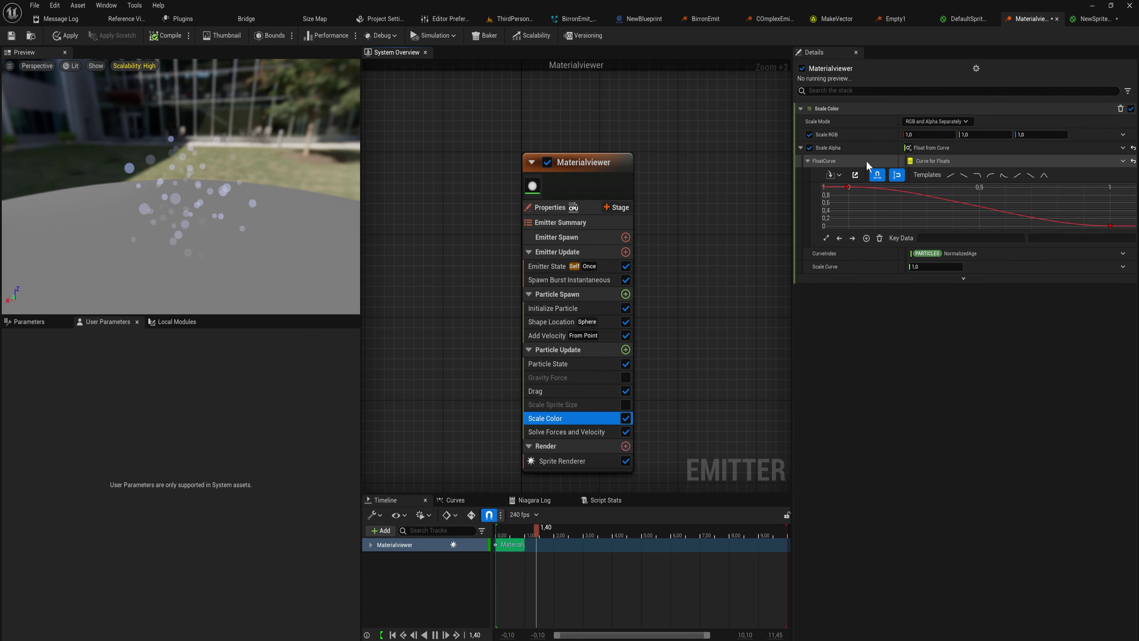
left_click(800, 148)
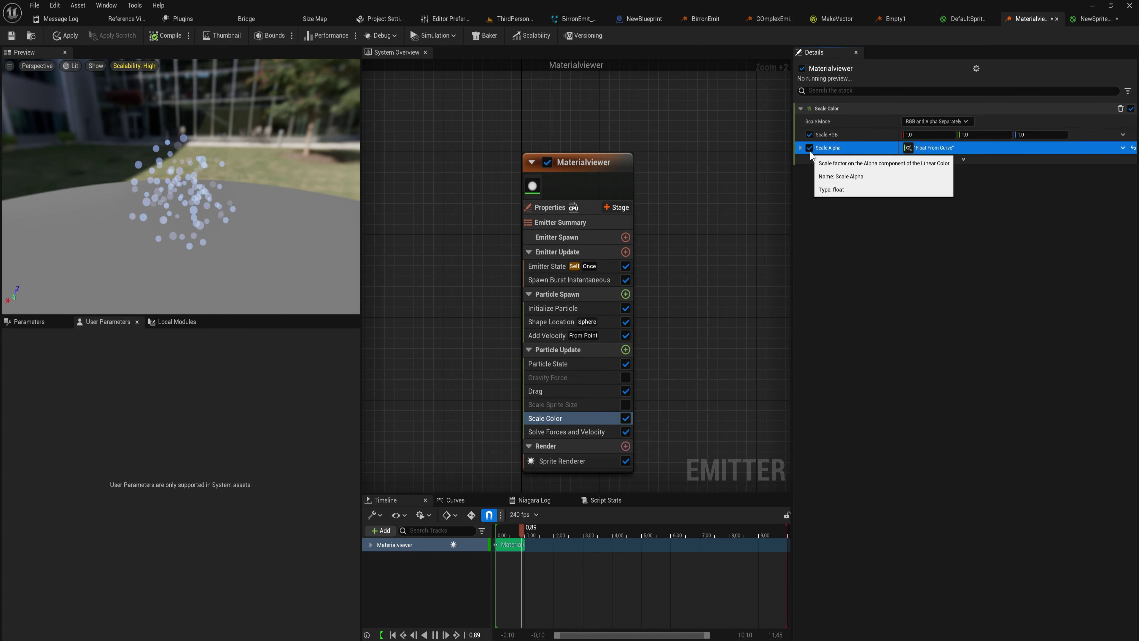
left_click(809, 148)
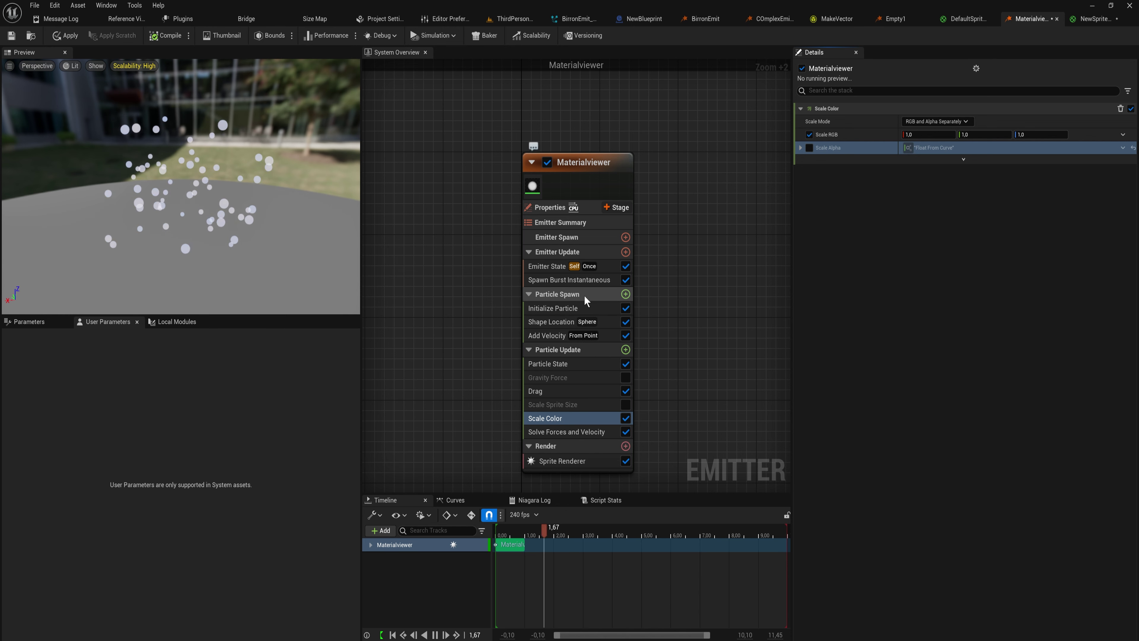
Change the Initialize Particle color, trying near-white (0.944336, 0.996682, 1.0) and then another shade
left_click(563, 283)
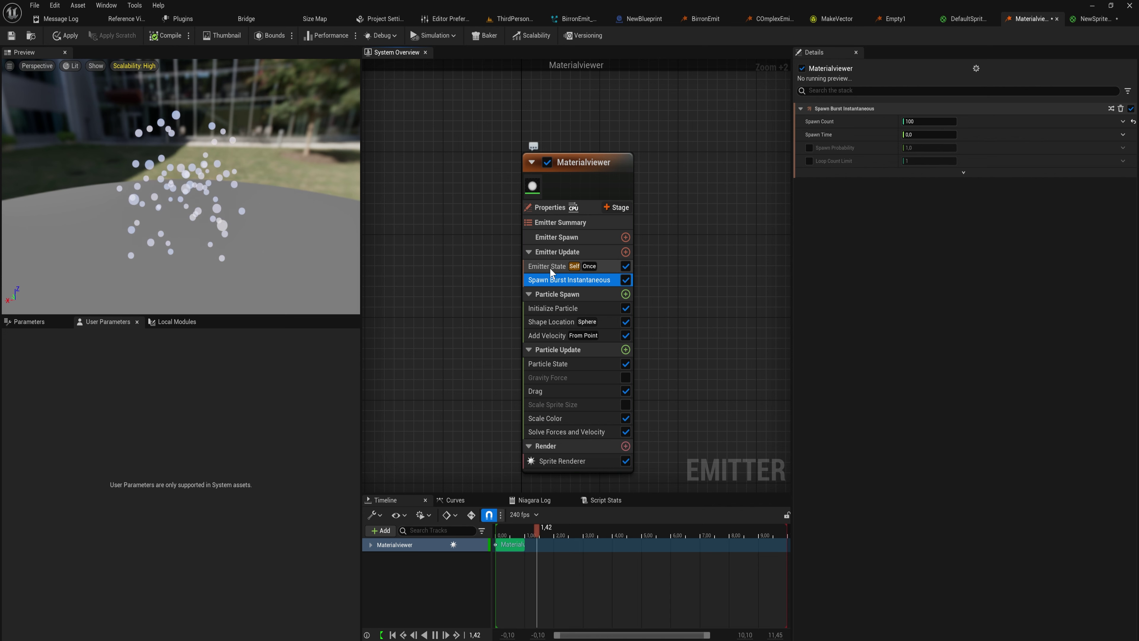
left_click(571, 309)
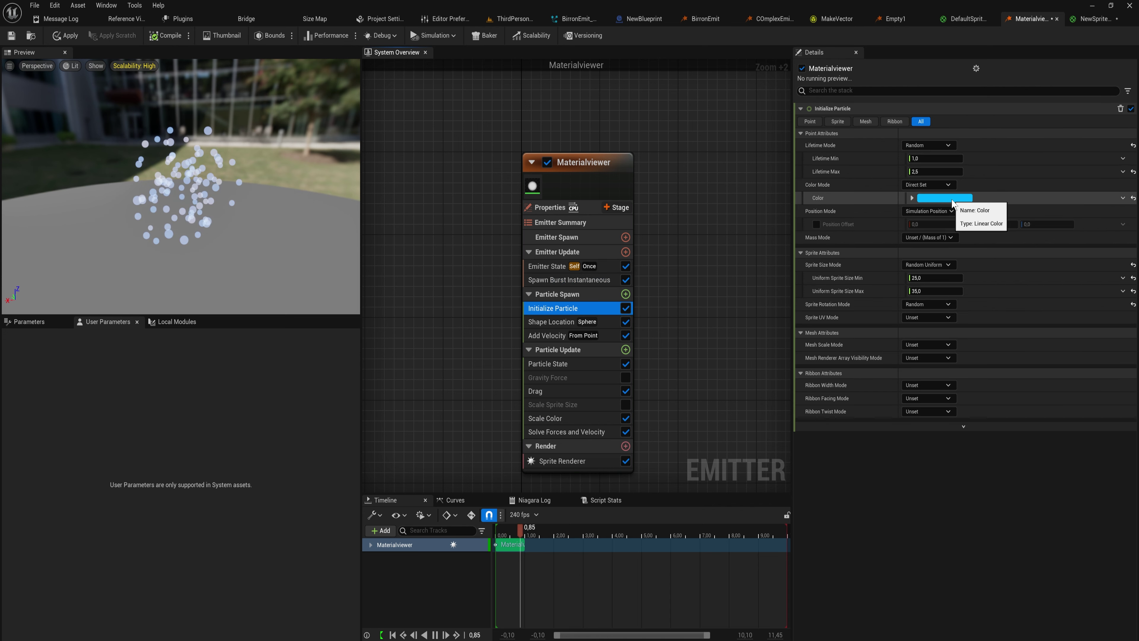
left_click(944, 197)
left_click(806, 281)
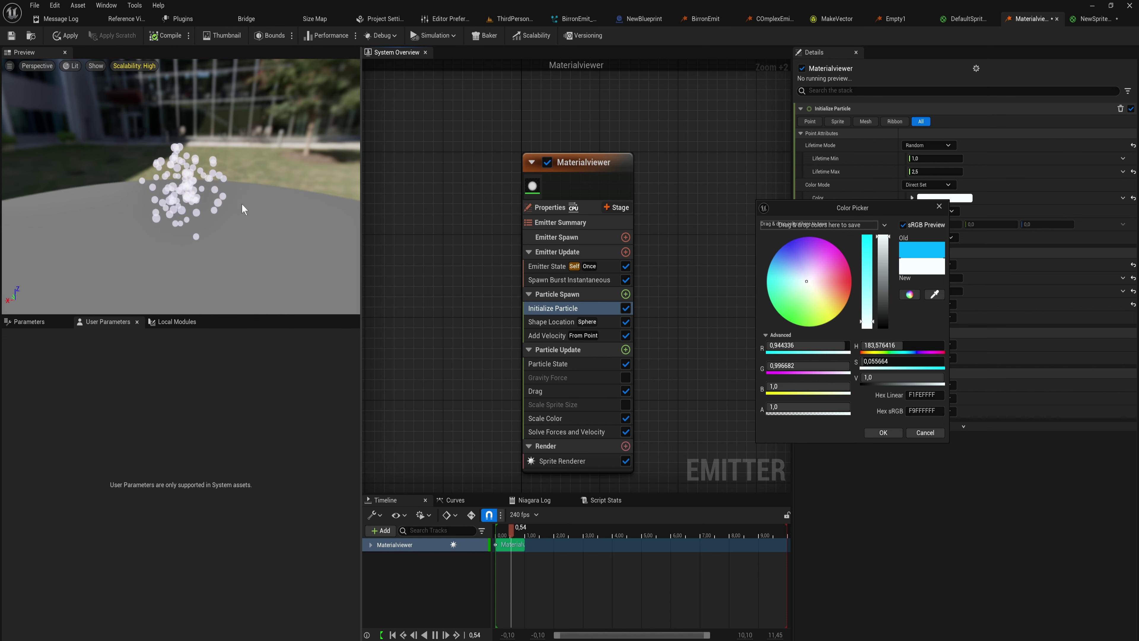
left_click_drag(794, 300, 782, 321)
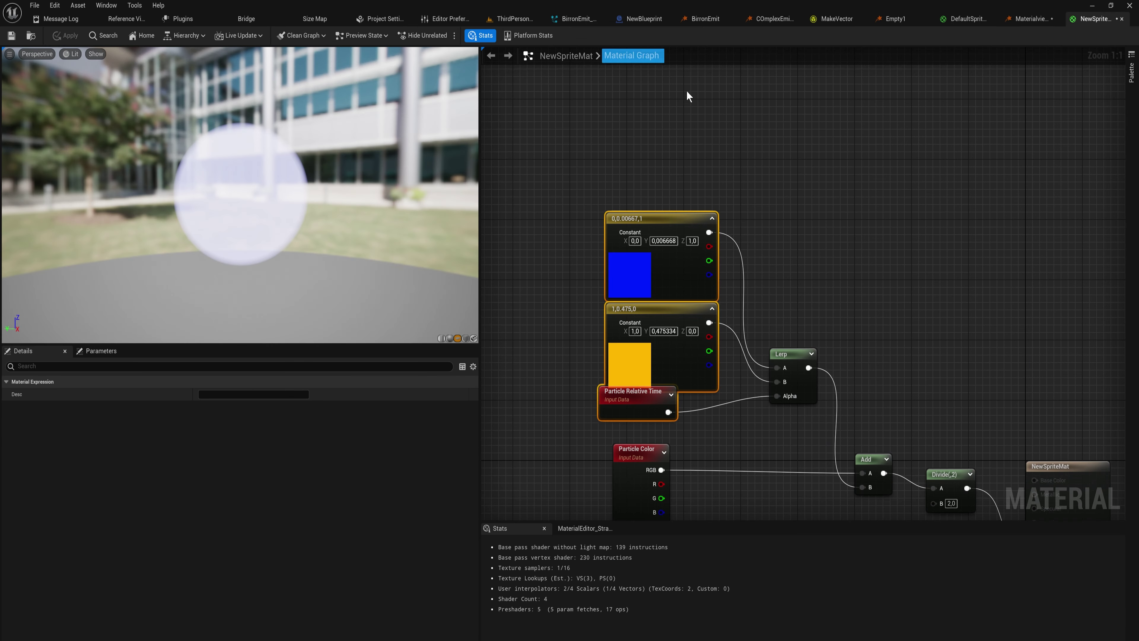
Move the two constant vectors and Particle Relative Time upward together in the NewSpriteMat graph, away from Particle Color
left_click_drag(667, 317, 660, 235)
left_click(664, 380)
left_click(643, 311)
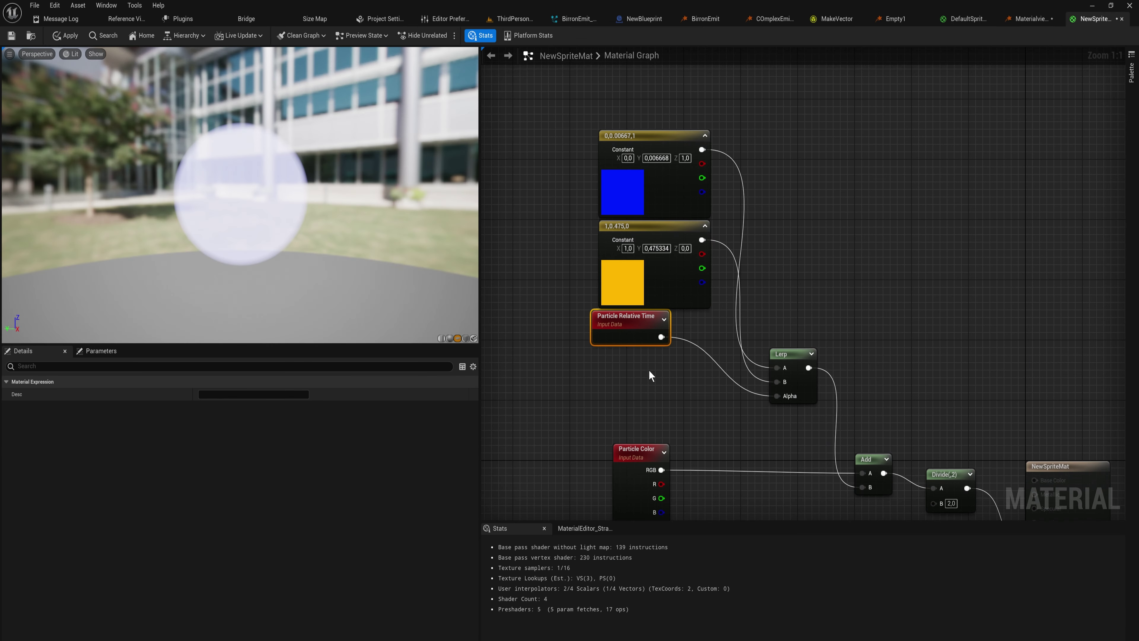
Add a Texture Sample node below Particle Color and assign the T_Perlin_Noise_M texture to it
right_click_drag(649, 370, 650, 102)
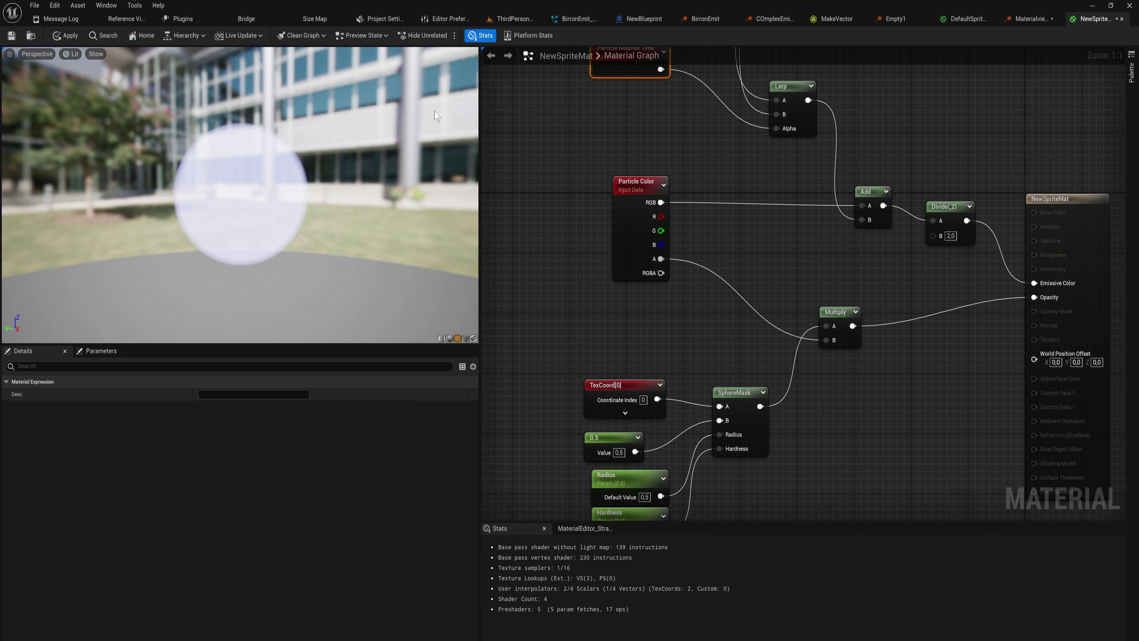
scroll(719, 319, "down", 1)
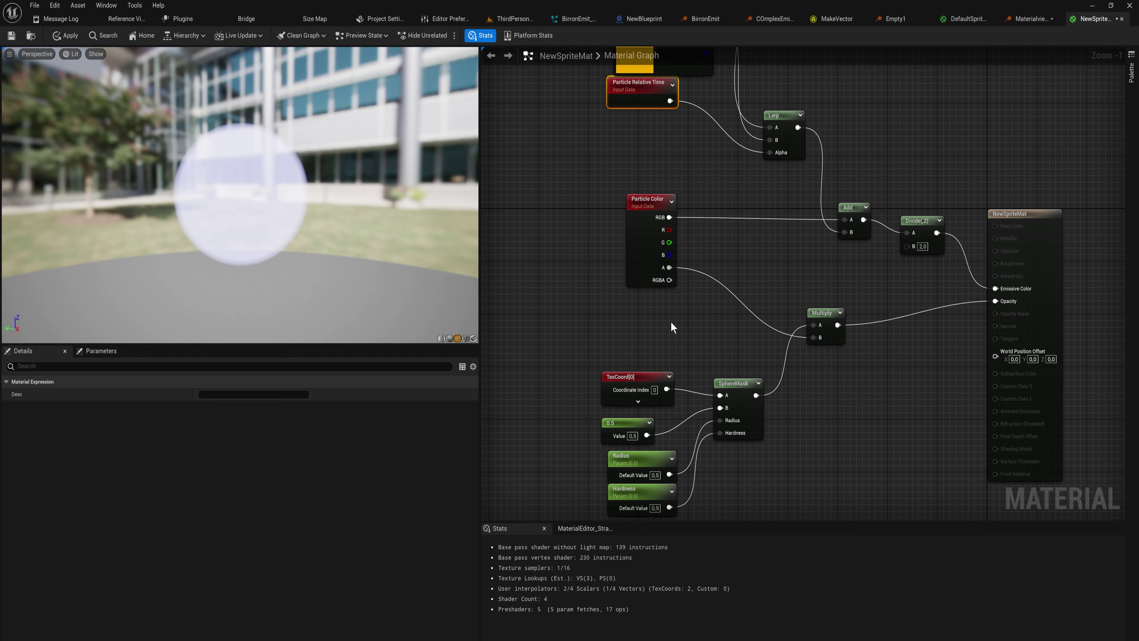
right_click_drag(671, 323, 764, 295)
right_click(627, 283)
type("text")
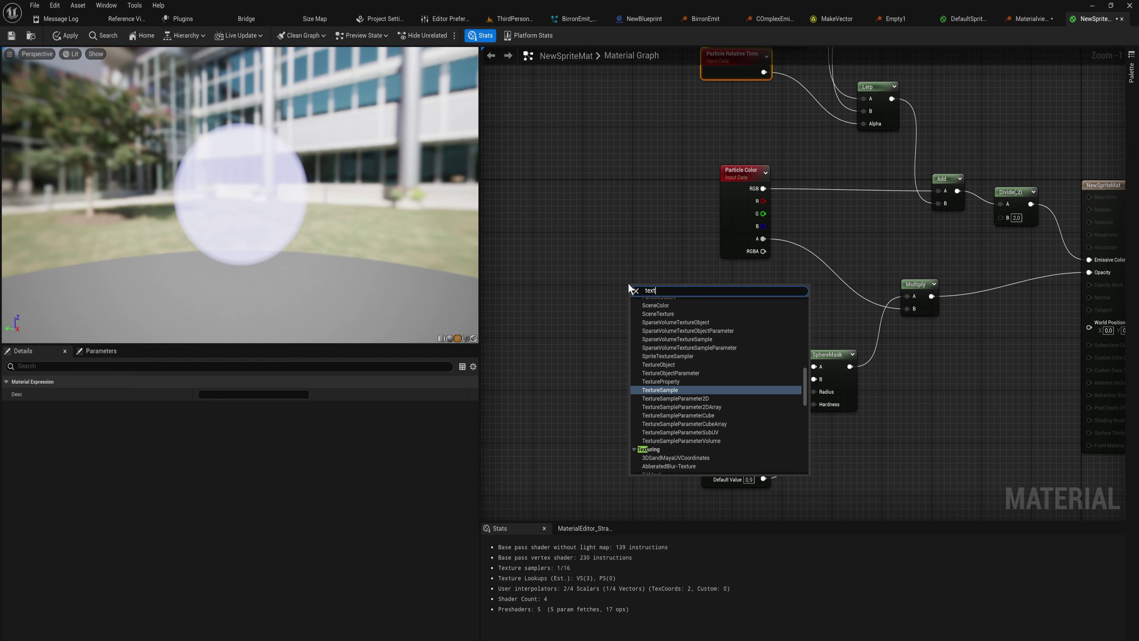
key("Return")
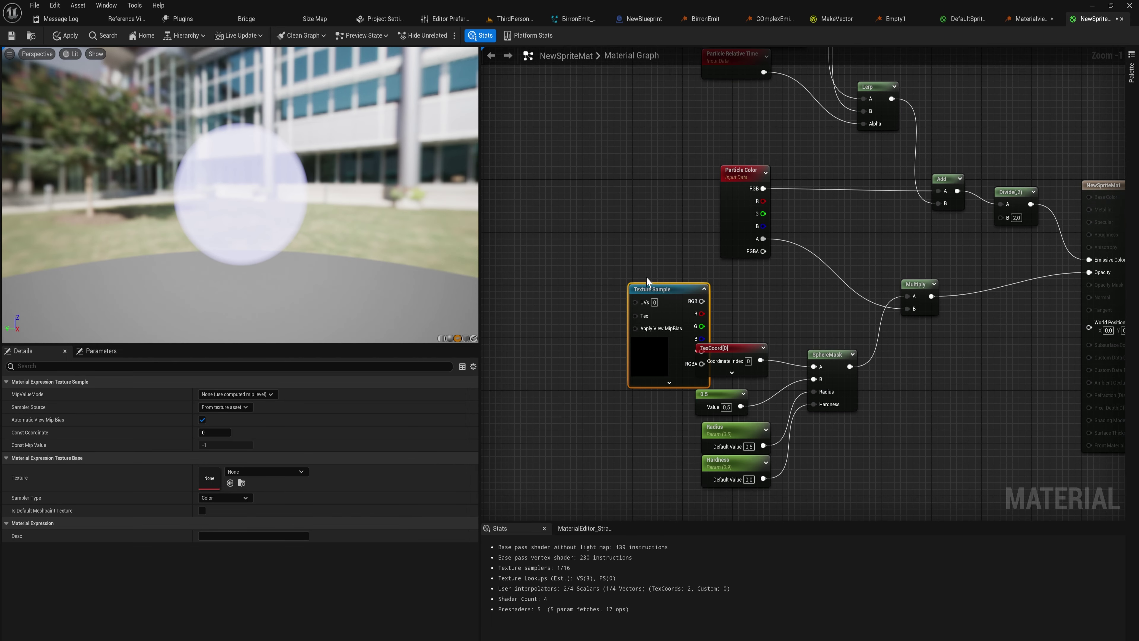
left_click(258, 471)
type("per")
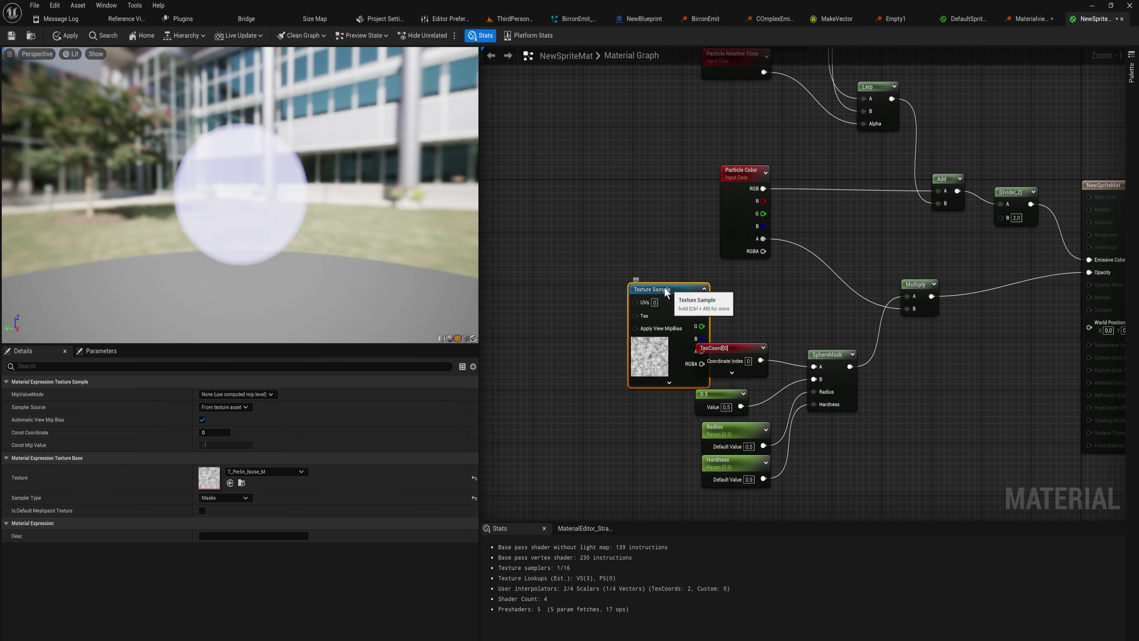
Move the Texture Sample and Particle Color nodes away from the Multiply node and shift the SphereMask node group down to clear space
left_click_drag(696, 285, 626, 248)
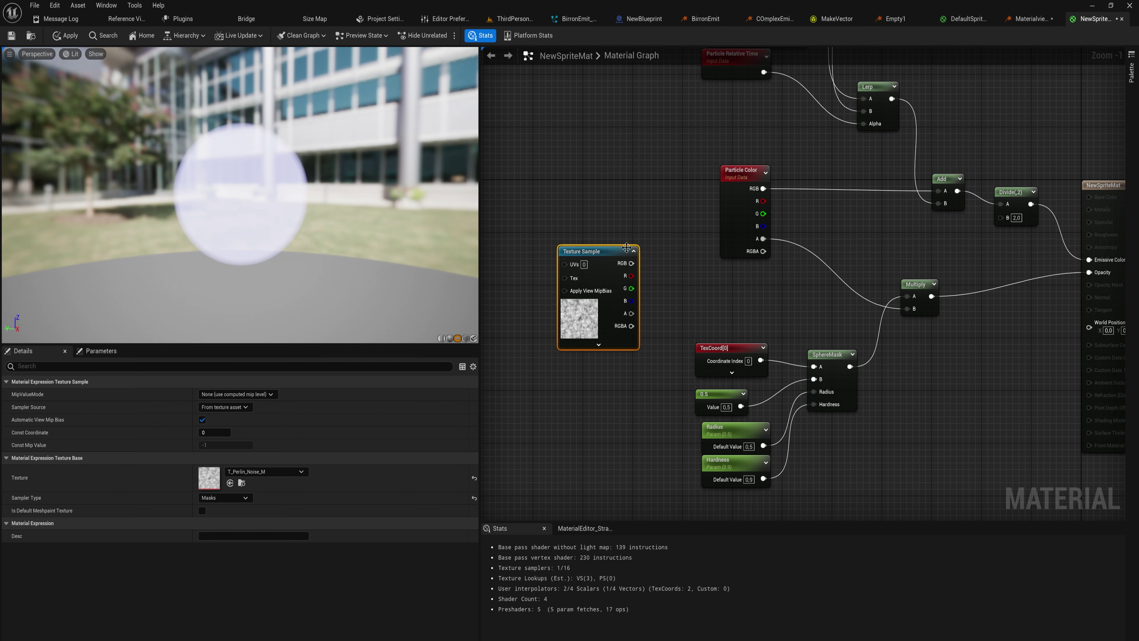
left_click_drag(750, 176, 626, 106)
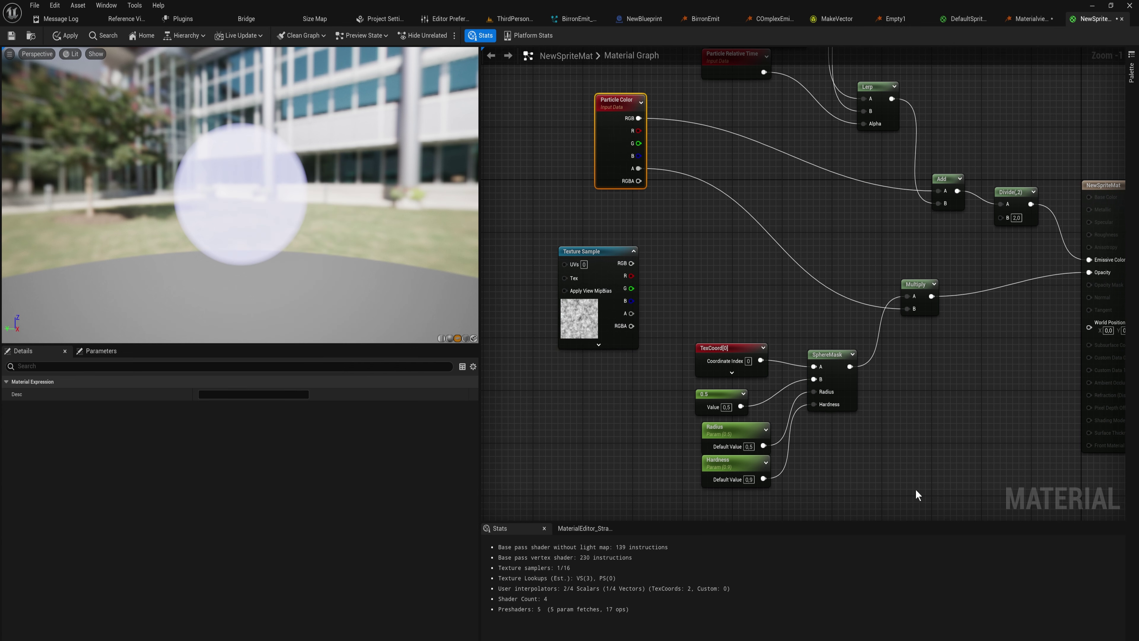
left_click_drag(917, 495, 692, 341)
left_click_drag(838, 356, 732, 489)
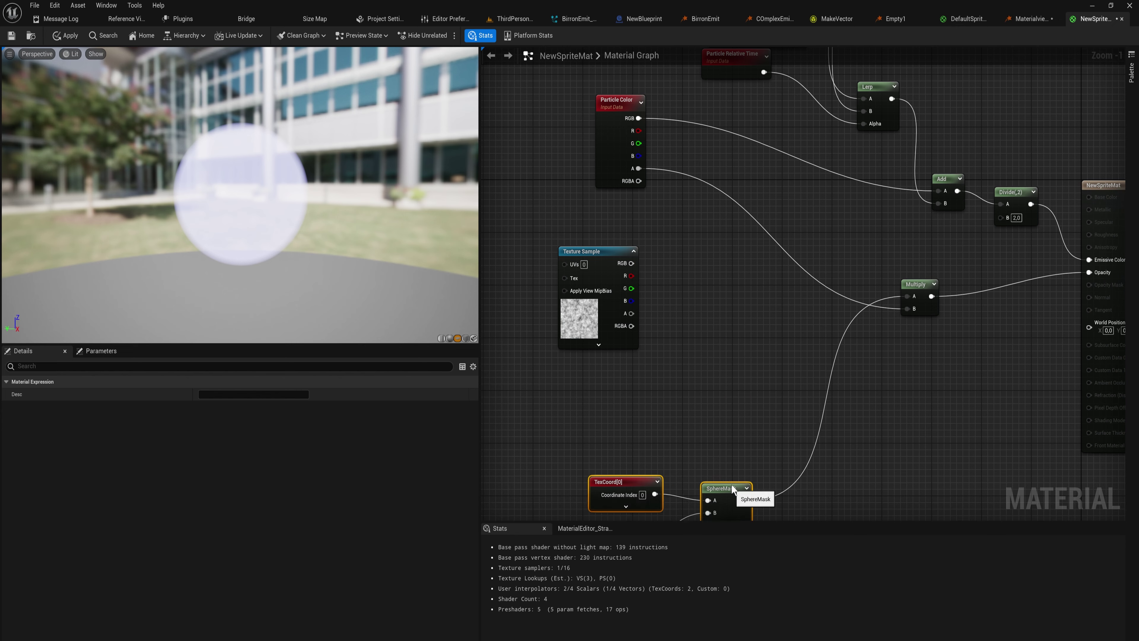
Move Texture Sample and Particle Color farther from the material output, keeping Particle Color above the texture node
right_click_drag(583, 264, 762, 269)
left_click_drag(773, 262, 702, 269)
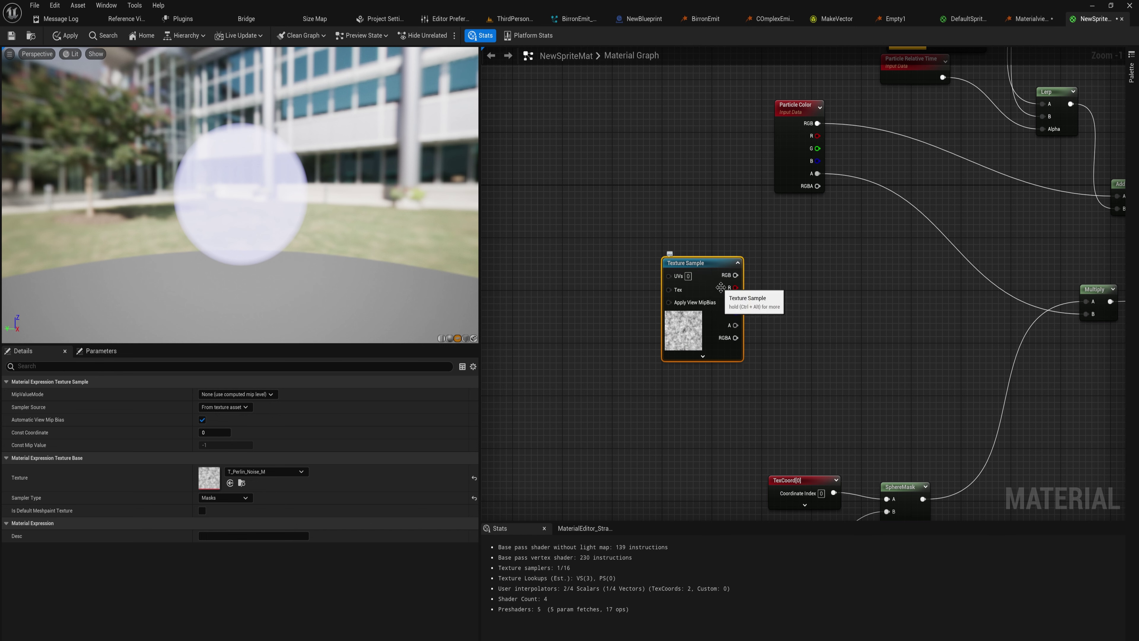
scroll(720, 316, "up", 1)
right_click_drag(712, 315, 699, 311)
left_click_drag(700, 312, 663, 327)
left_click_drag(796, 92, 607, 102)
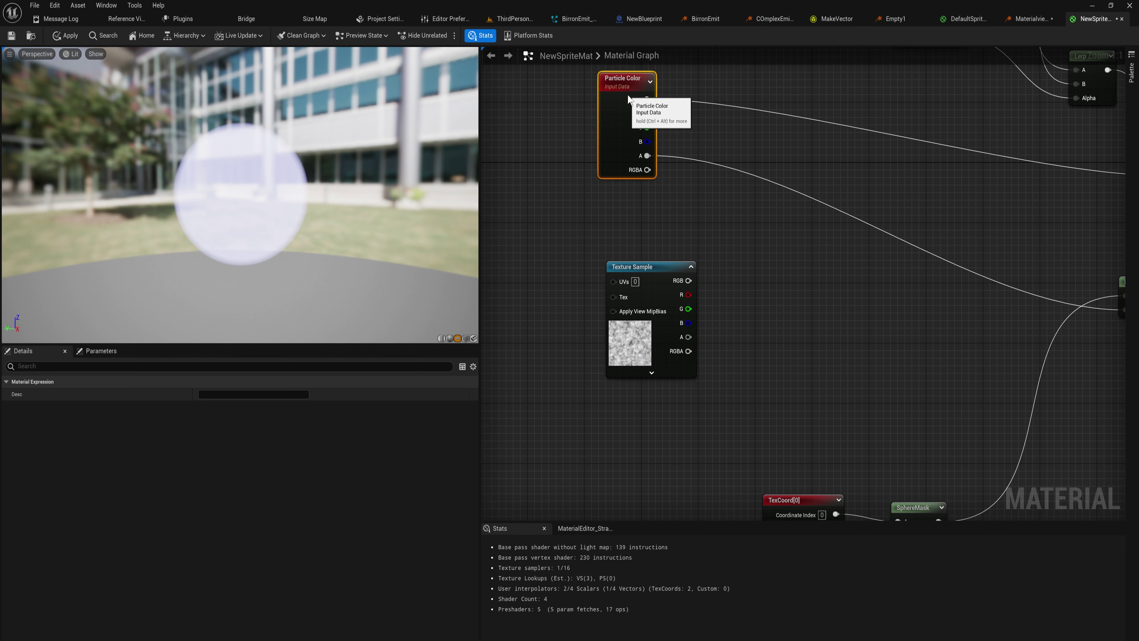
left_click_drag(659, 275, 622, 275)
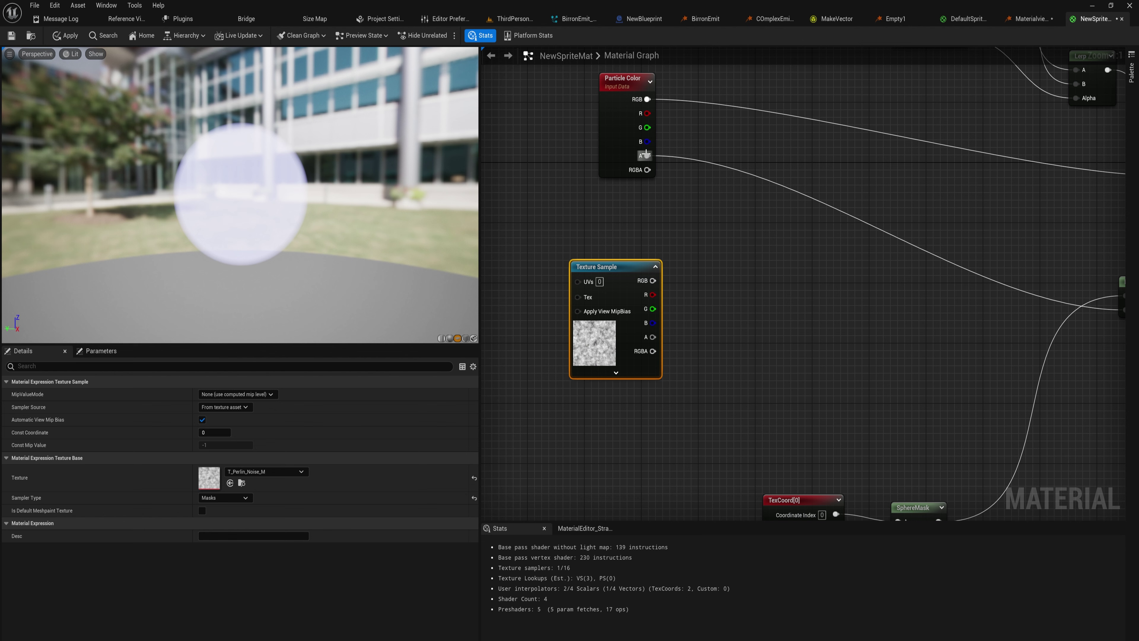
Create a Subtract node that subtracts the Texture Sample's RGB output from Particle Color's alpha
left_click_drag(647, 156, 754, 196)
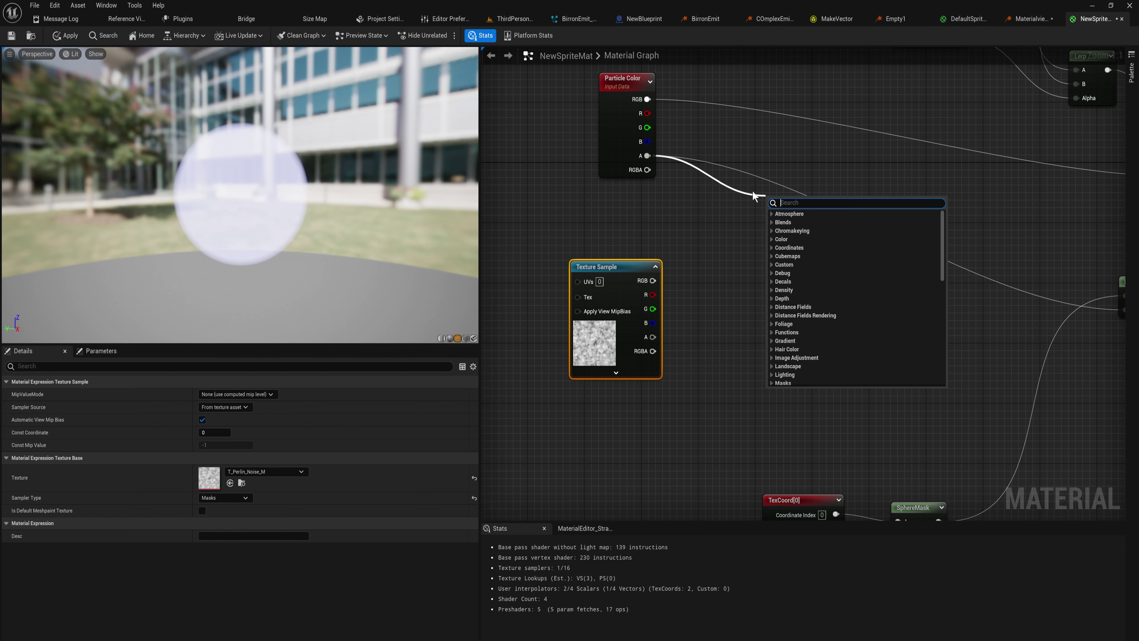
type("-")
key("Return")
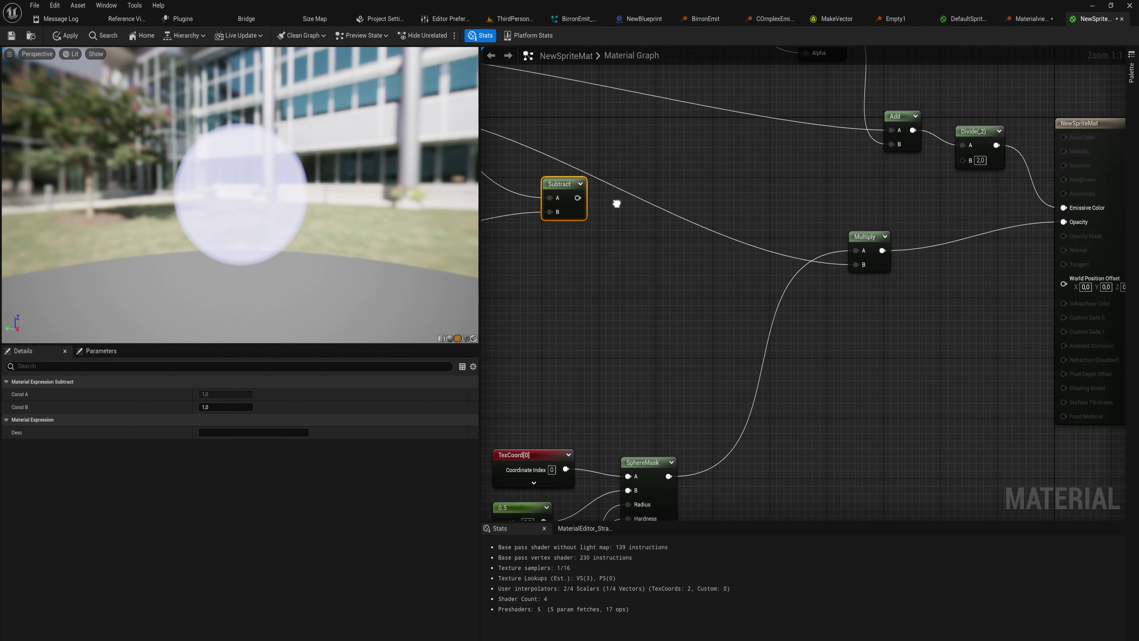
right_click_drag(617, 203, 778, 241)
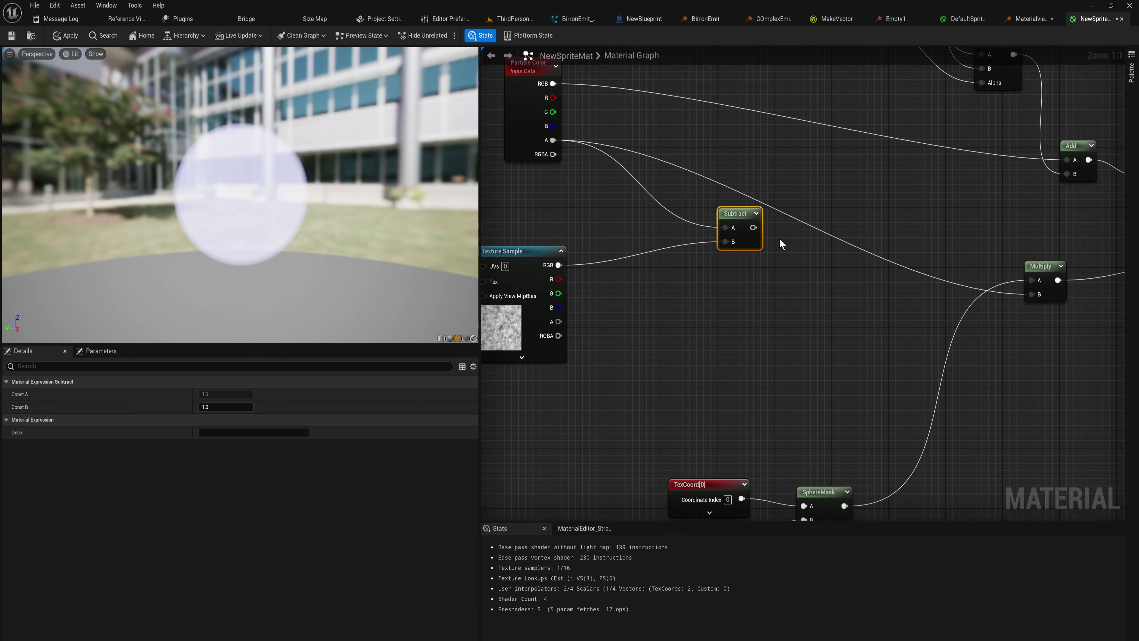
Connect the Subtract output to the Multiply node's B input and move Subtract closer to Multiply
left_click_drag(753, 227, 1032, 294)
left_click_drag(746, 212, 872, 211)
mouse_move(240, 193)
left_mouse_down()
mouse_move(269, 197)
mouse_move(240, 193)
left_mouse_up()
Line up the Particle Color and Texture Sample nodes, then inspect the noise on the preview sphere from another angle
right_click_drag(568, 176, 603, 213)
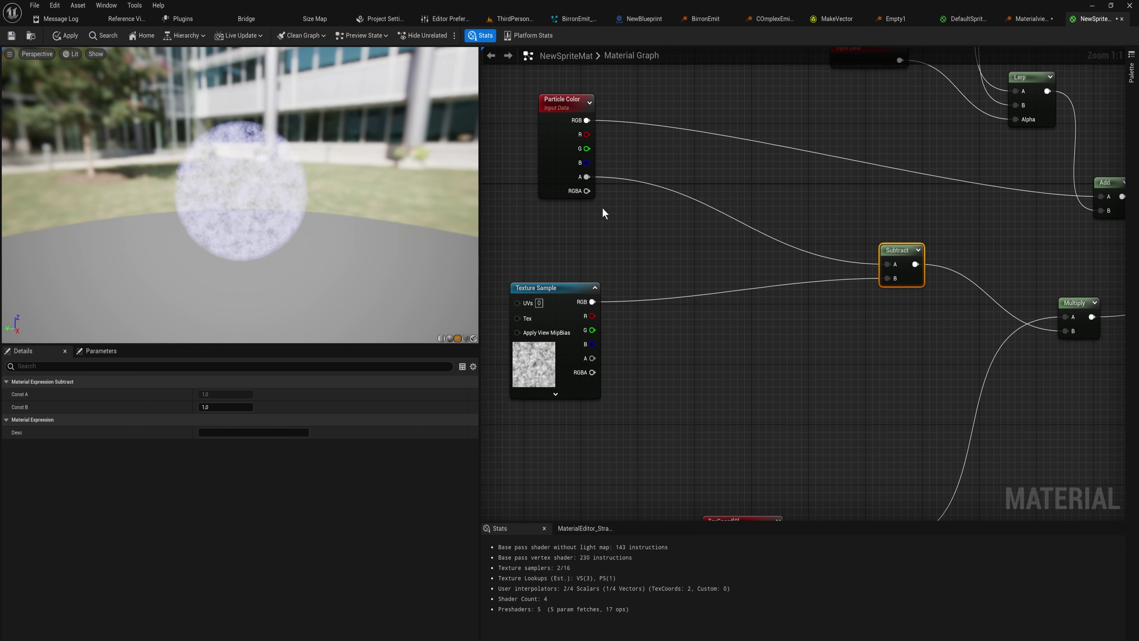
left_click_drag(563, 109, 542, 109)
left_click_drag(567, 299, 575, 292)
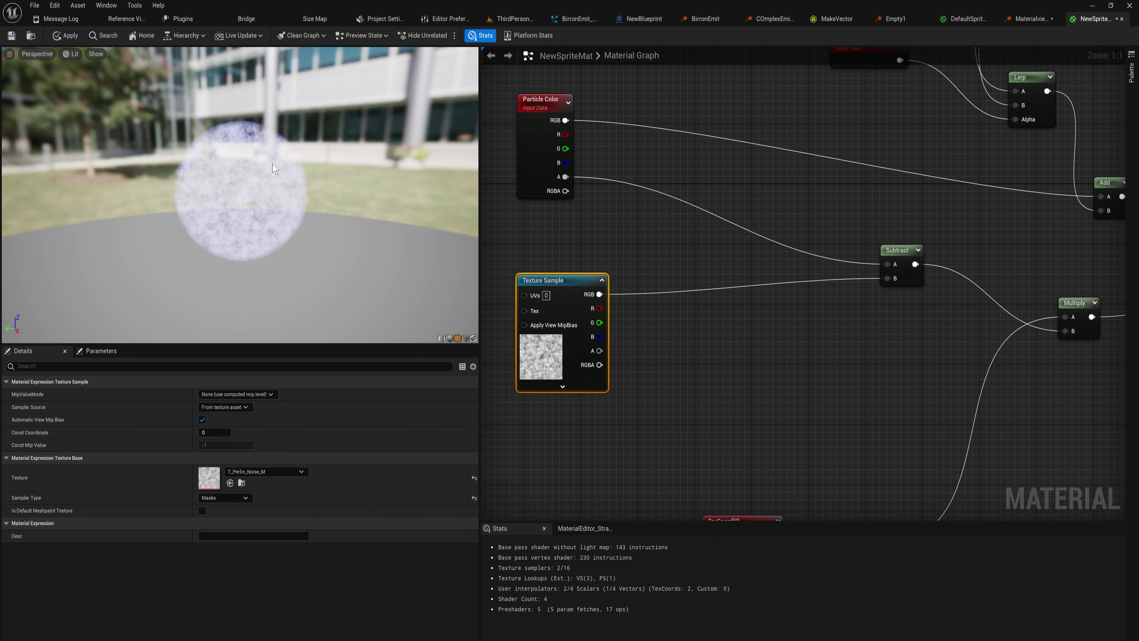
left_click_drag(272, 168, 254, 177)
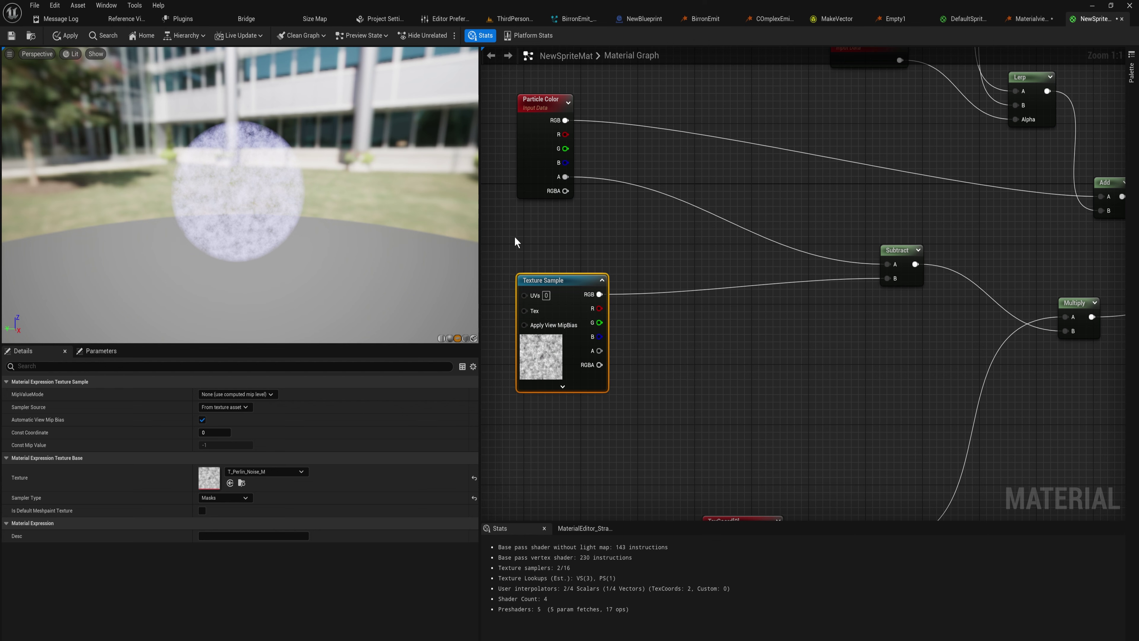
Apply the NewSpriteMat changes and check the particles in the Materialviewer emitter preview
left_click(66, 35)
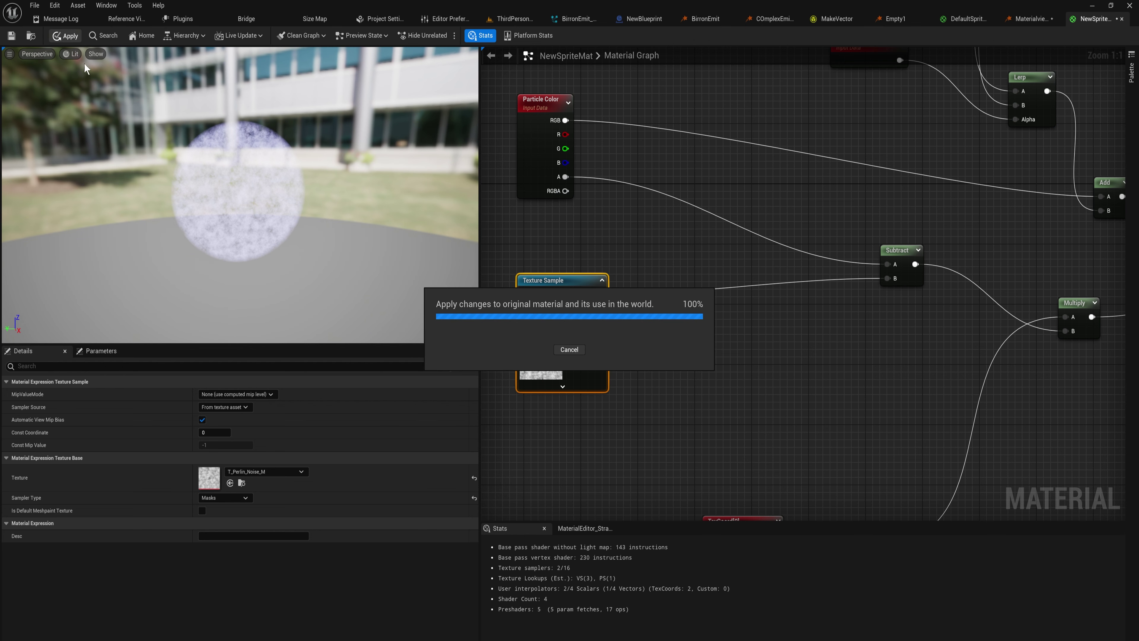
left_click(1030, 19)
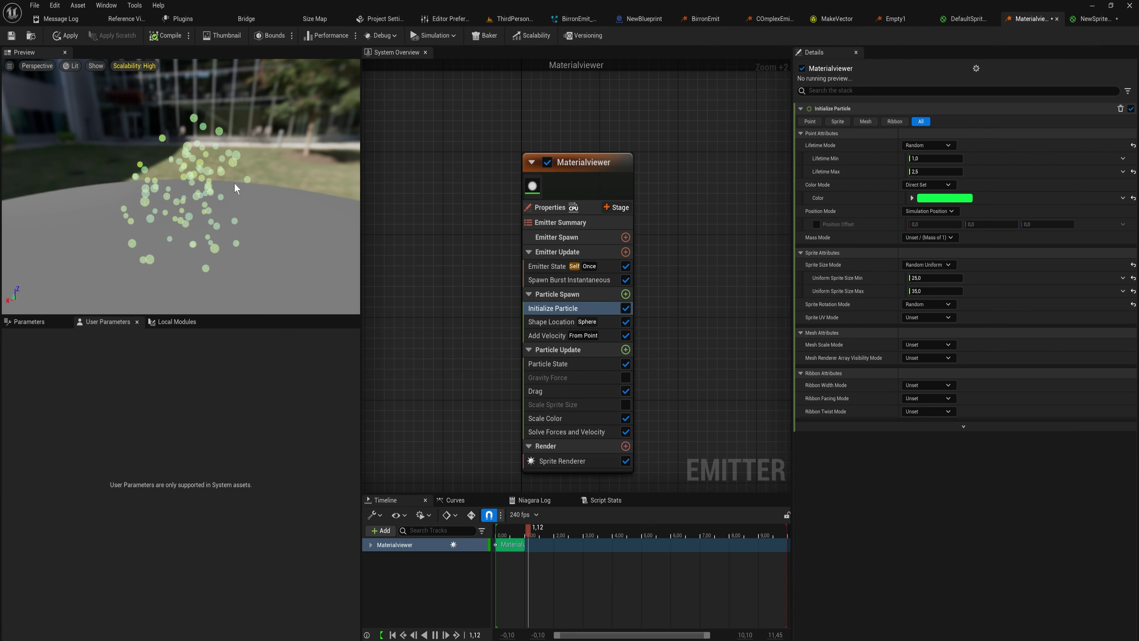
left_click(1094, 19)
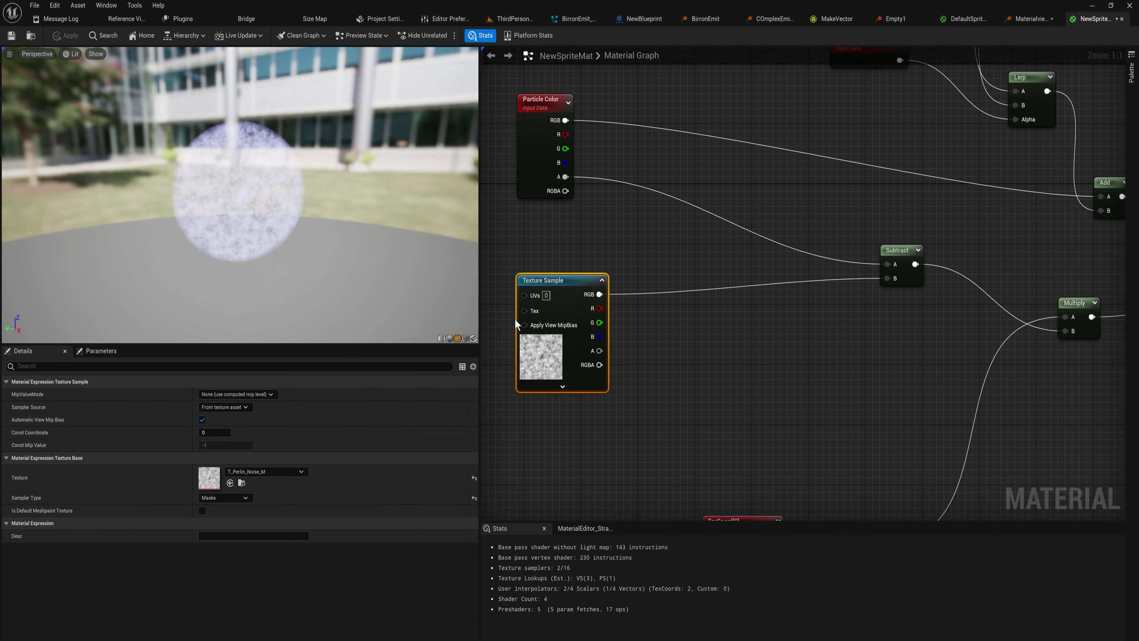
Paste a TexCoord copy beside the Texture Sample, set its UTiling and VTiling to 0.1, and connect it to the texture's UVs
right_click_drag(567, 320, 647, 320)
right_click_drag(533, 299, 513, 168)
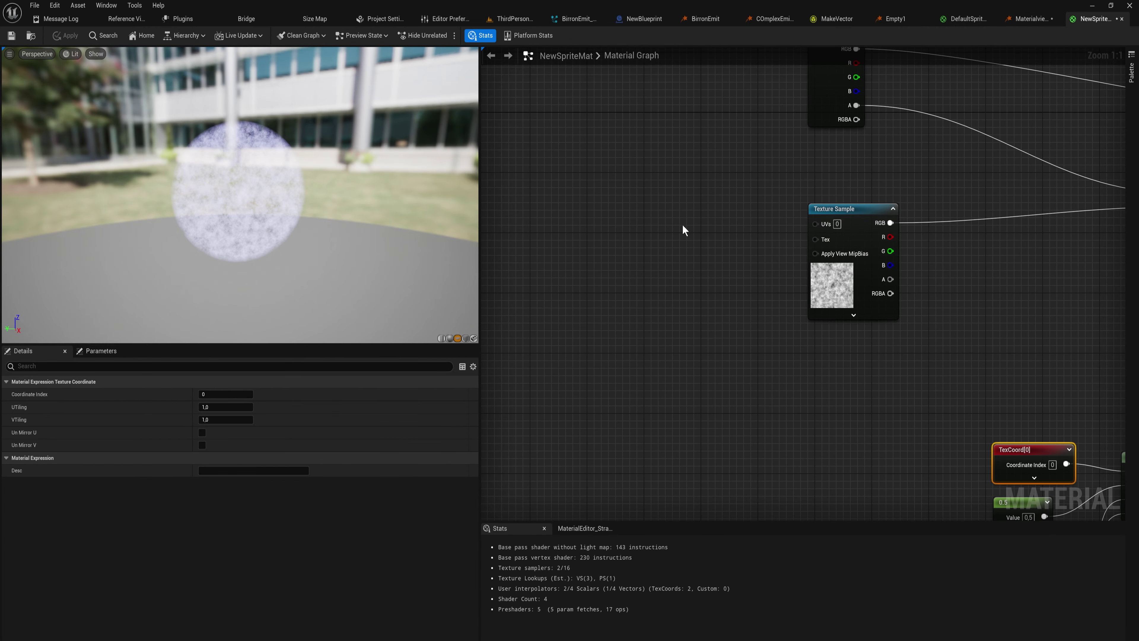
key("ctrl+v")
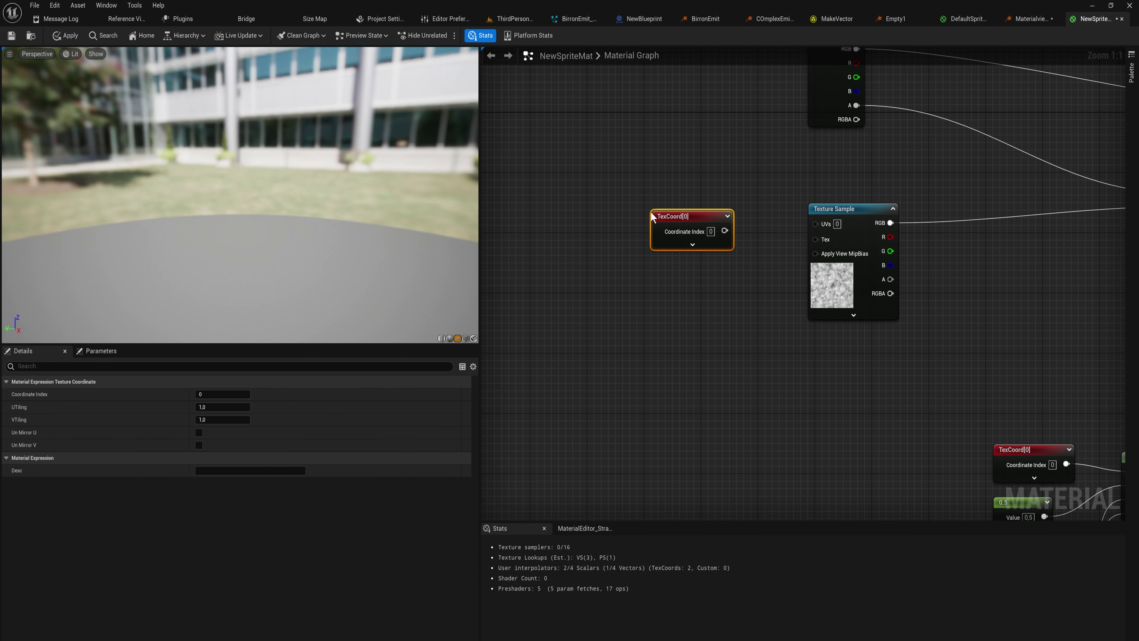
left_click(692, 246)
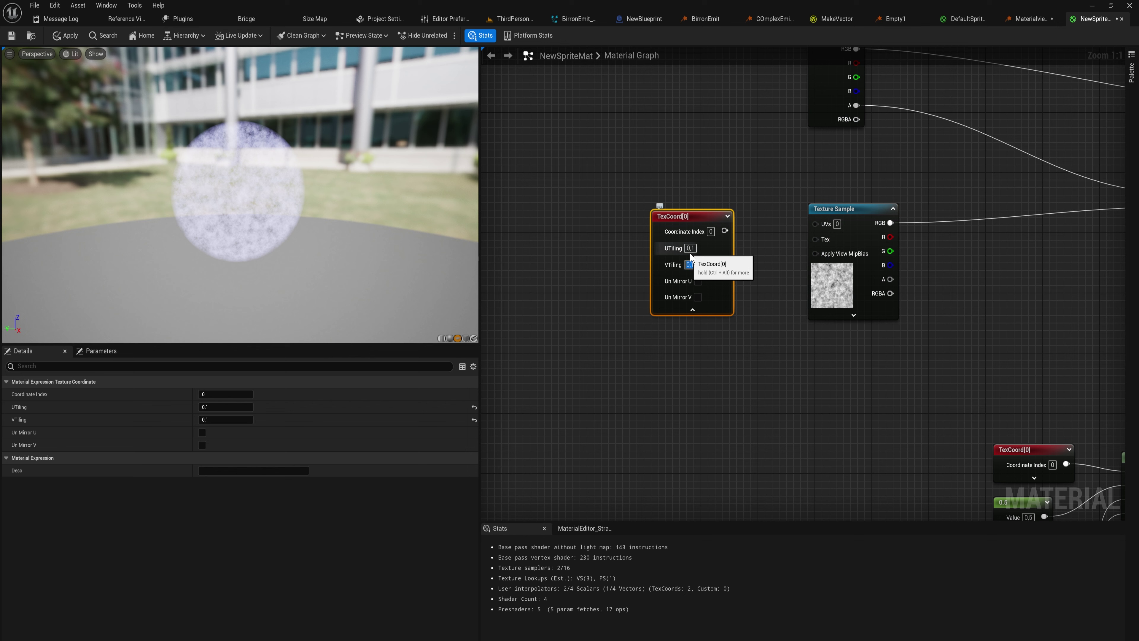
left_click_drag(725, 231, 815, 223)
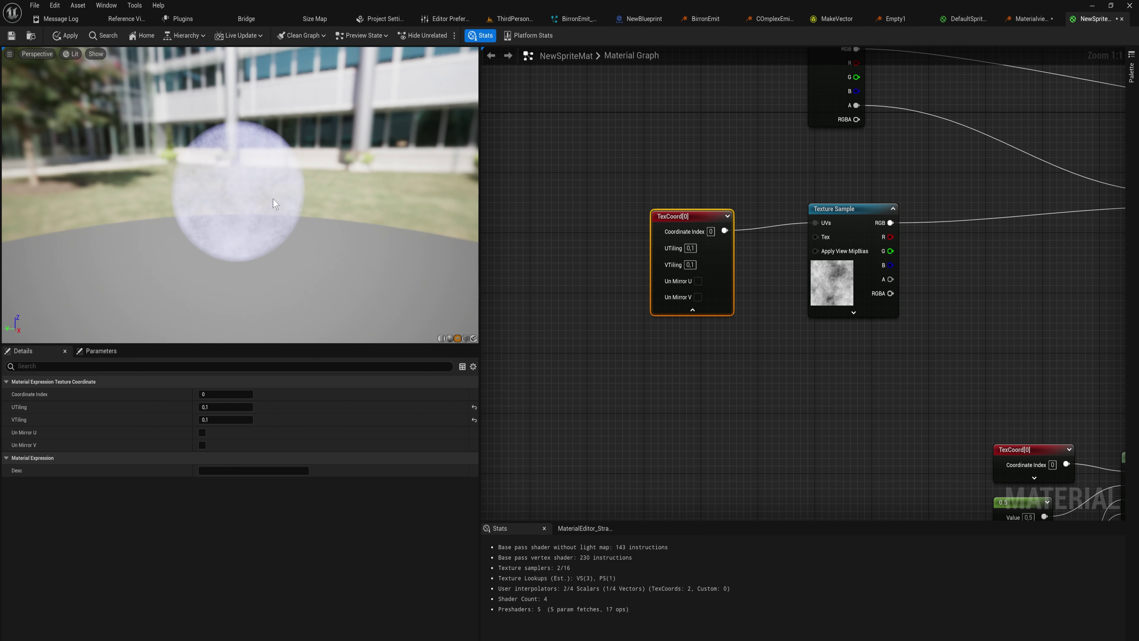
Apply the material changes and enable Scale Alpha in the Materialviewer emitter's Scale Color module
left_click(64, 36)
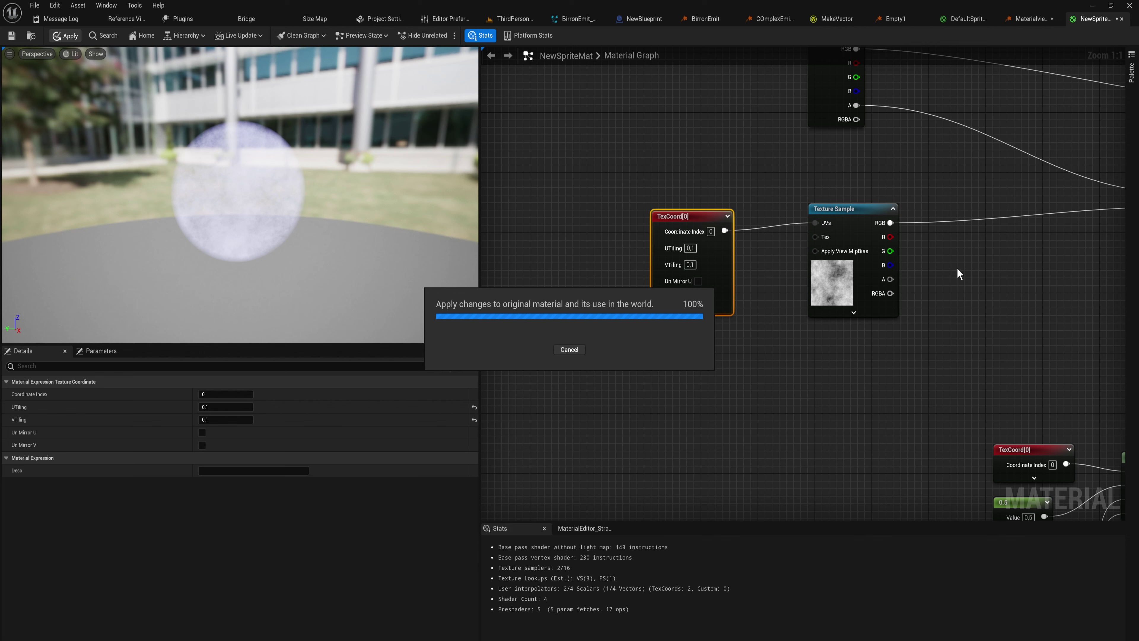
left_click(1027, 19)
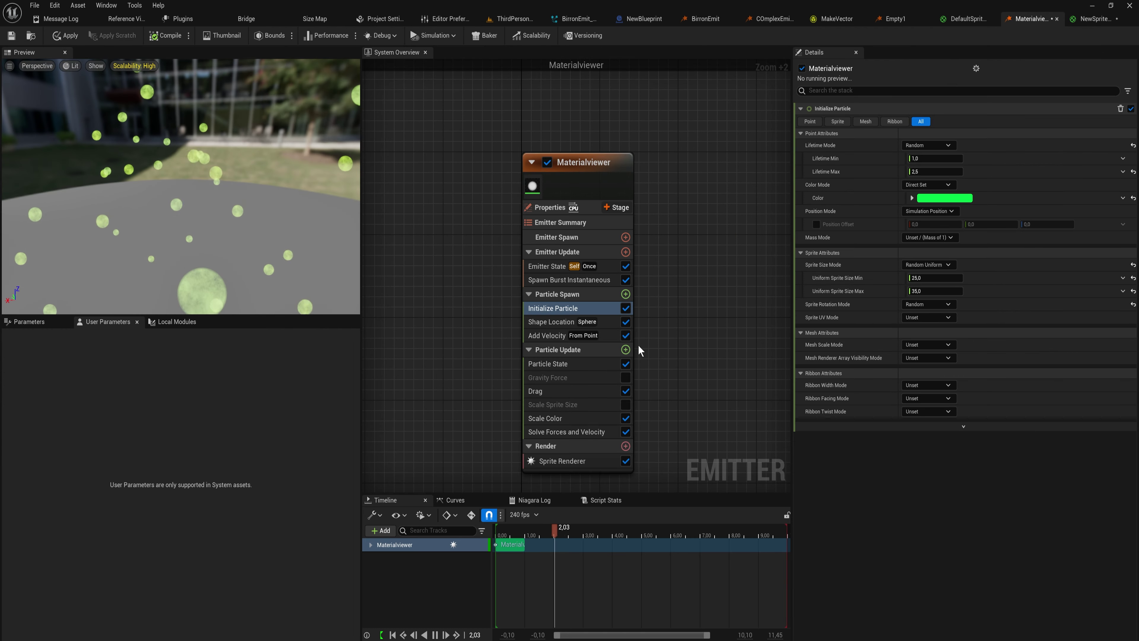
left_click(582, 418)
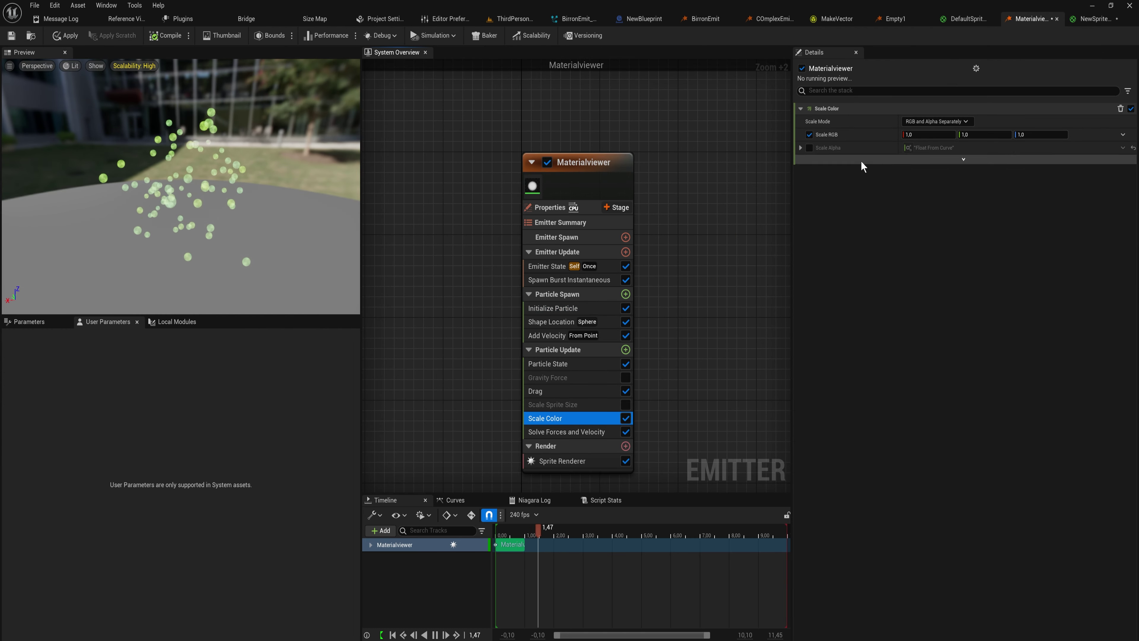
left_click(808, 147)
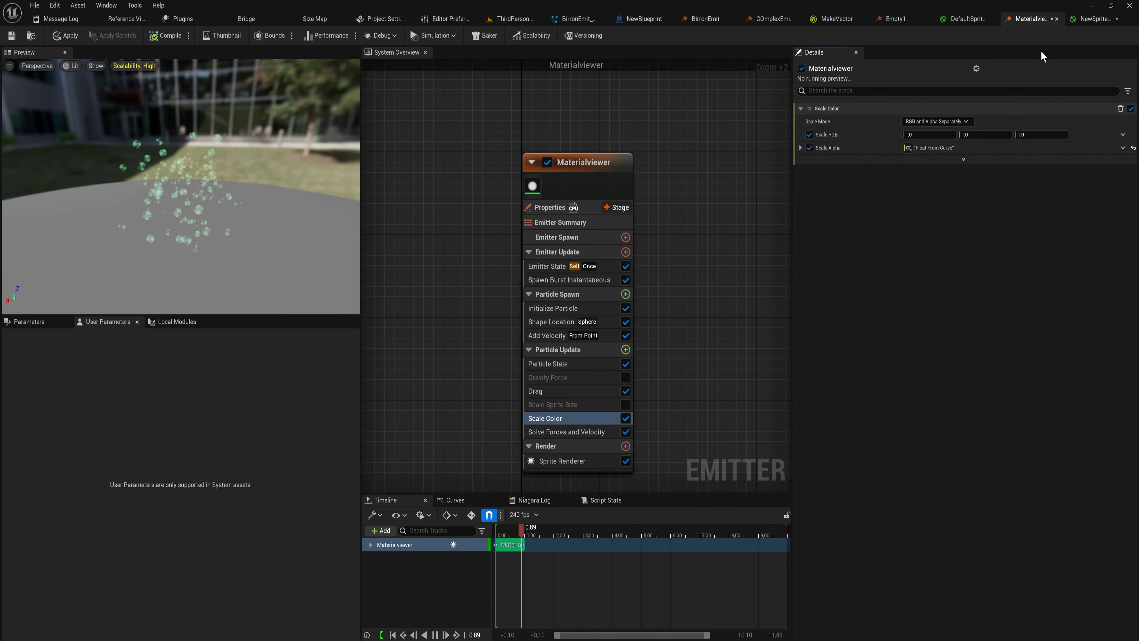
In NewSpriteMat, multiply Particle Color's alpha by 2 with a new Multiply node and connect the result to Subtract's A input
left_click(1084, 20)
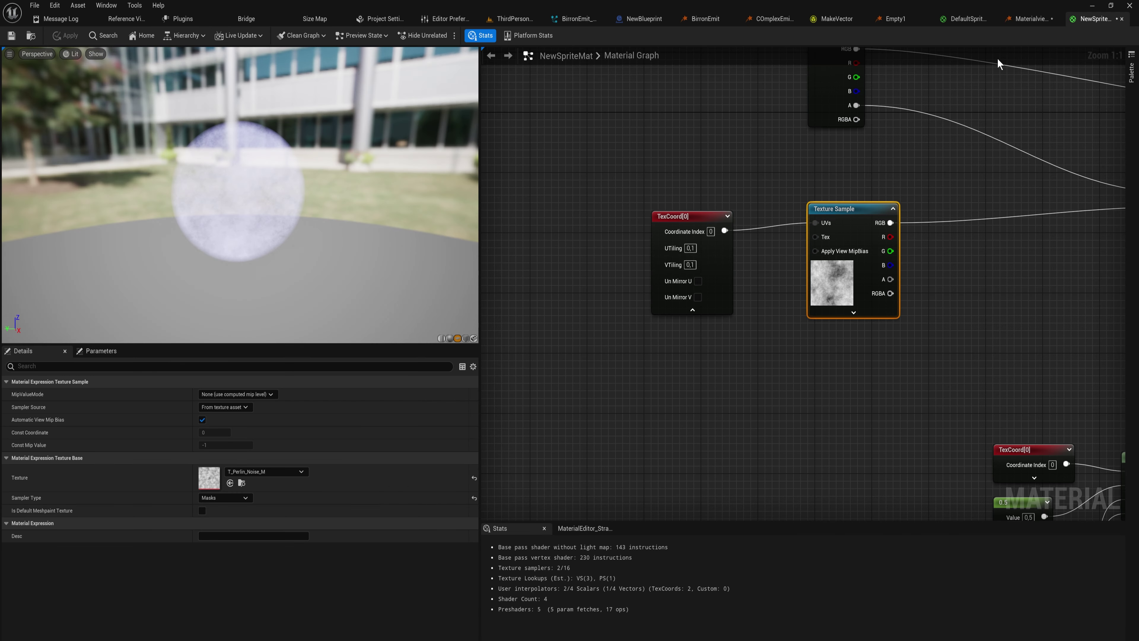
right_click_drag(893, 150, 631, 219)
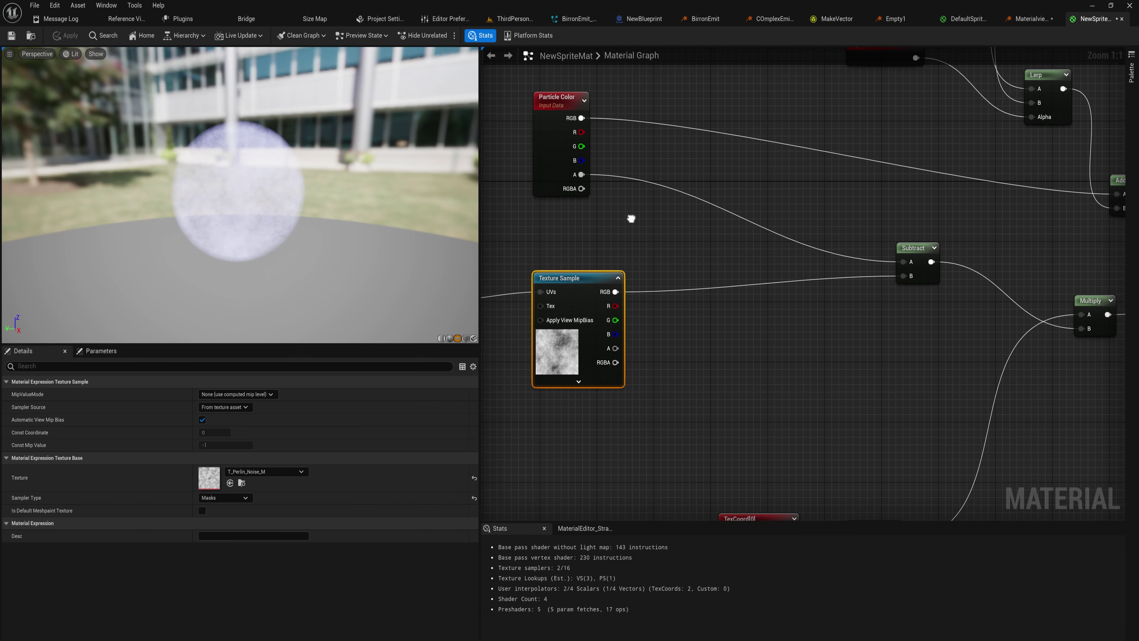
left_click_drag(580, 174, 665, 195)
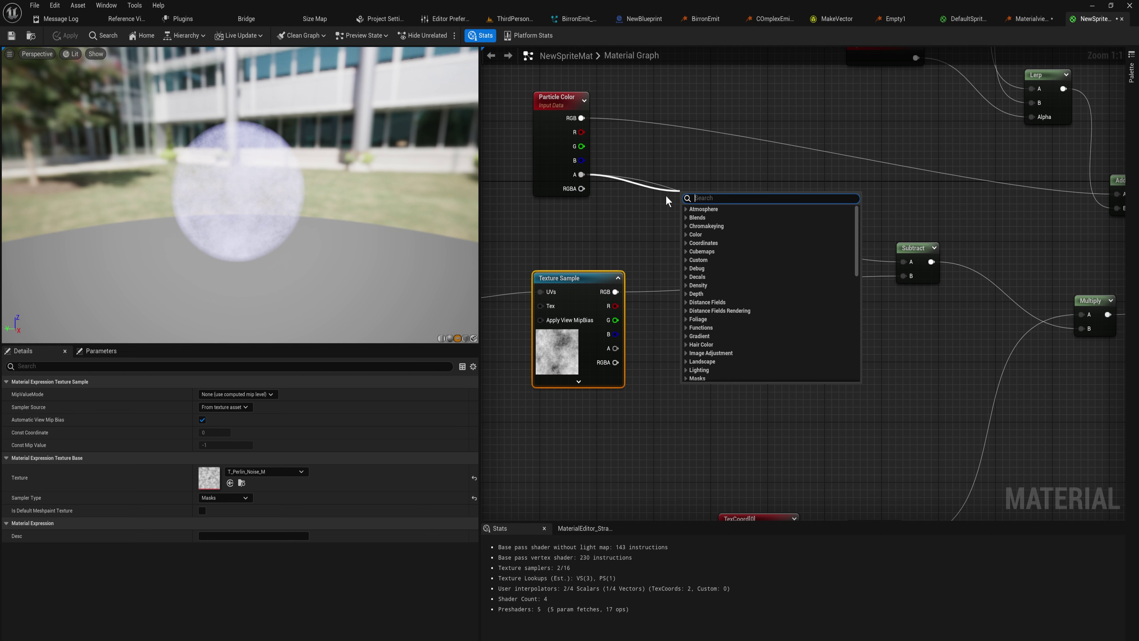
type("multiply")
key("Return")
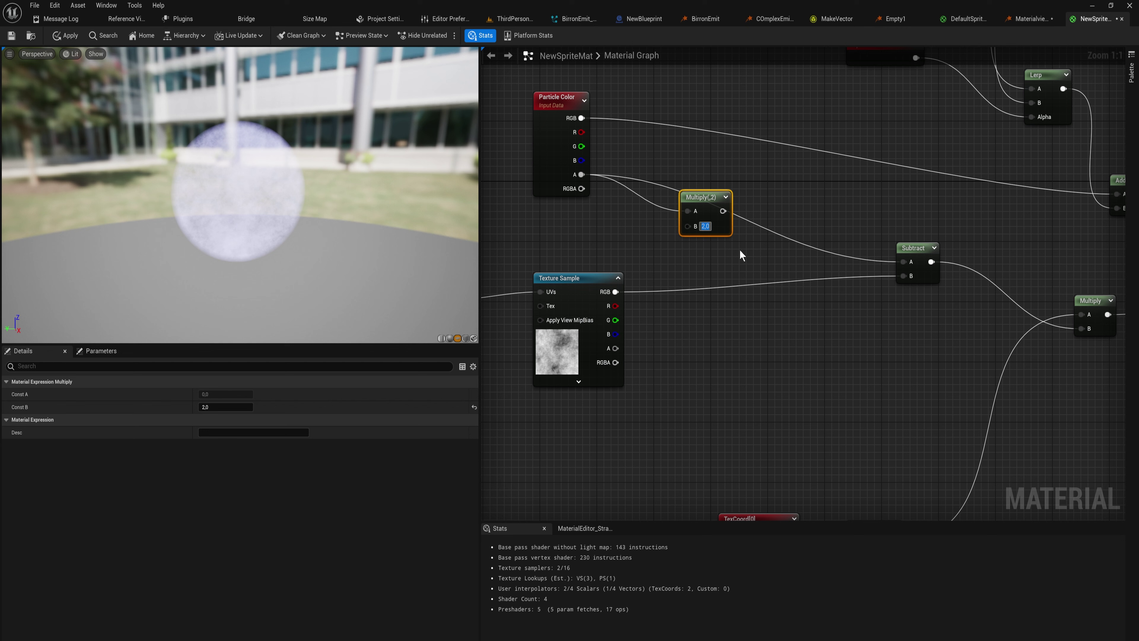
left_click(559, 288)
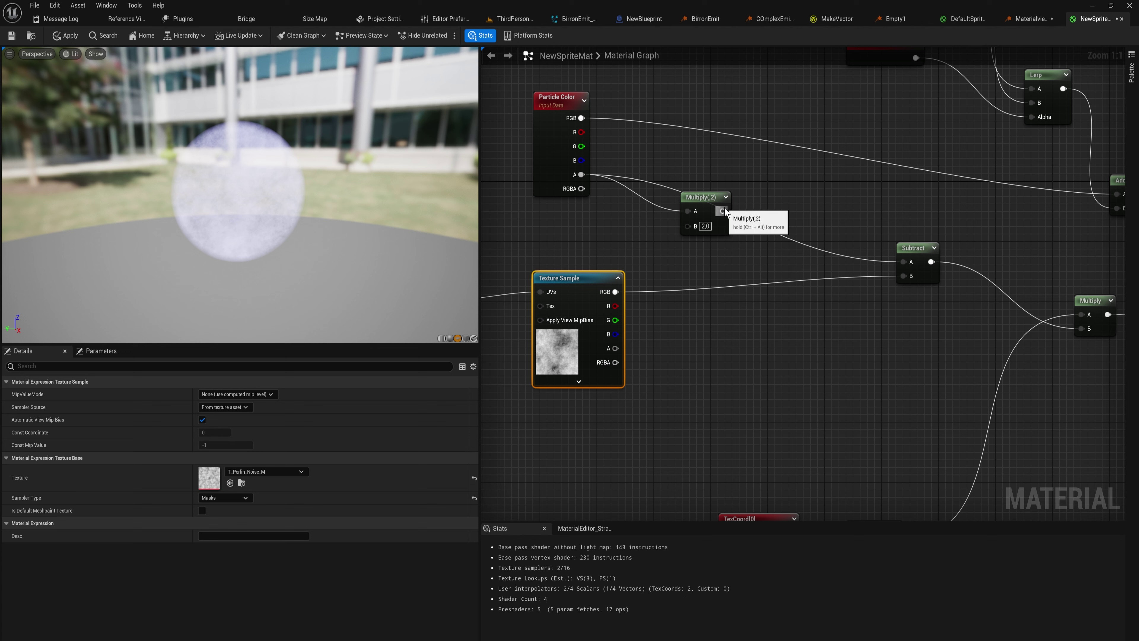
left_click_drag(722, 211, 908, 260)
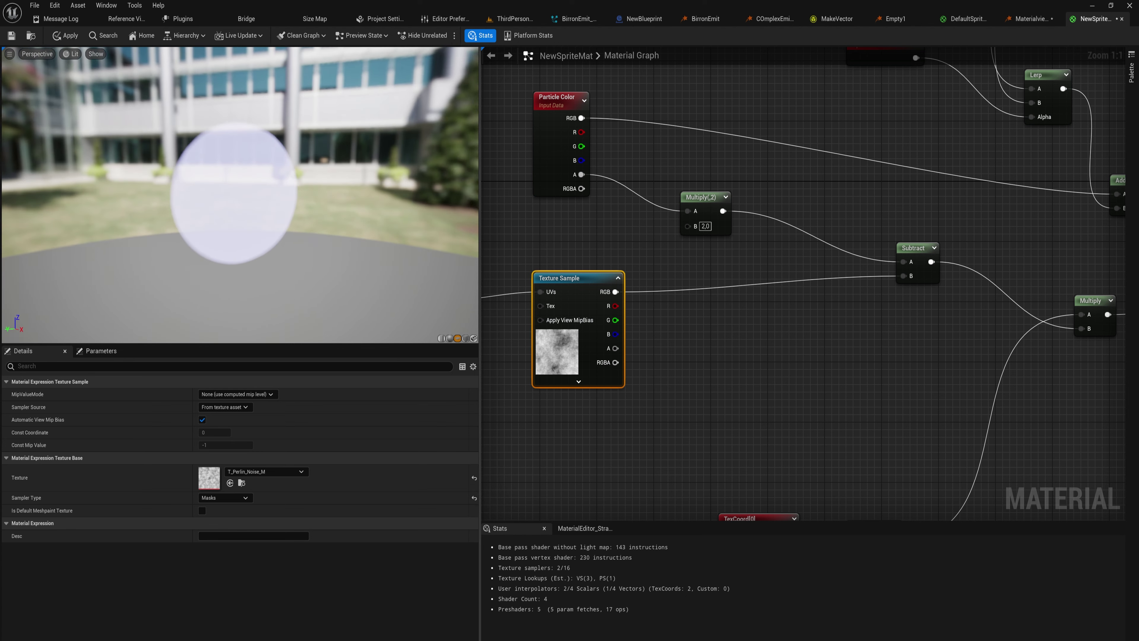
Shift the new Multiply node slightly upward between Particle Color and Subtract, and select the Texture Sample node
left_click(562, 183)
left_click_drag(724, 225, 727, 208)
left_click_drag(658, 402, 557, 269)
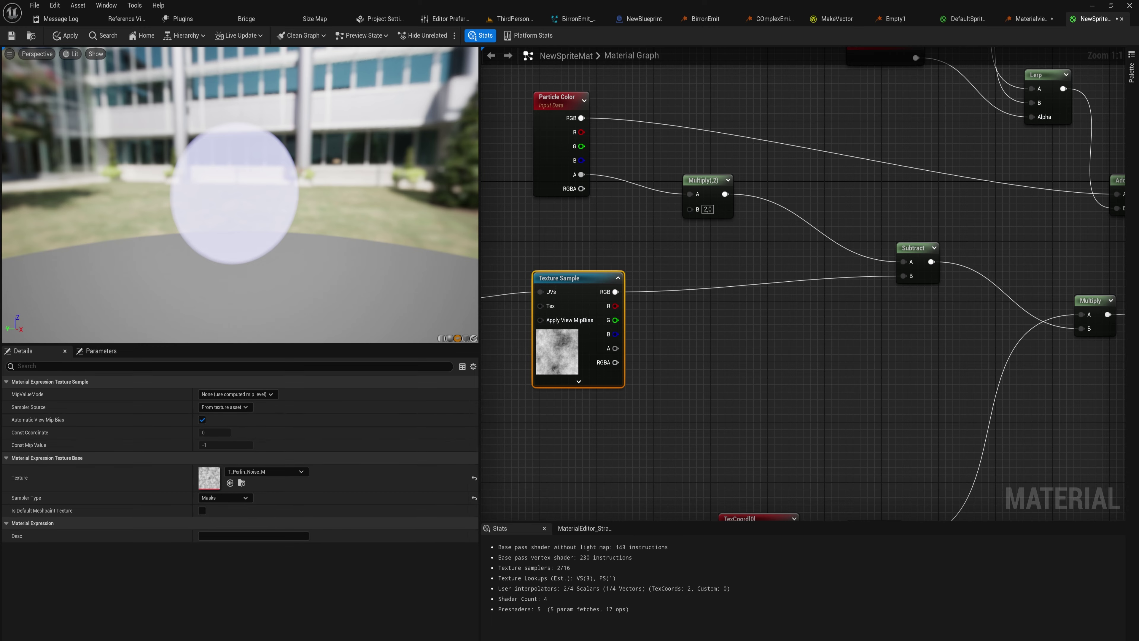
right_click_drag(668, 428, 746, 386)
left_click_drag(614, 229, 602, 228)
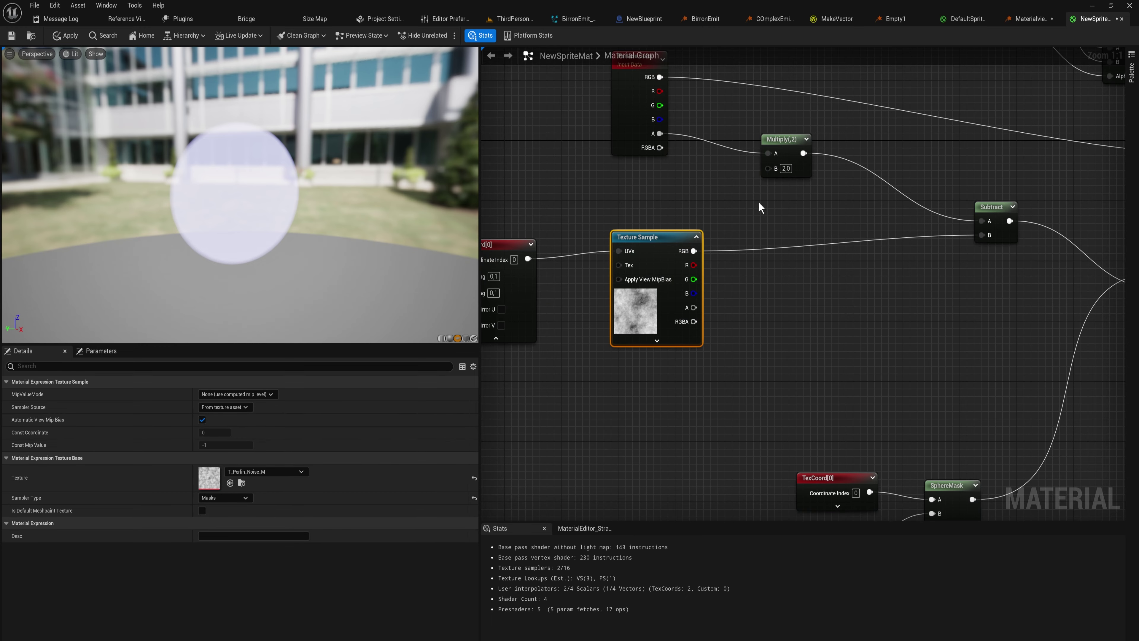
Try 4 as the B value of the Multiply node on Particle Color's alpha, and restore it to 2
right_click_drag(759, 203, 689, 221)
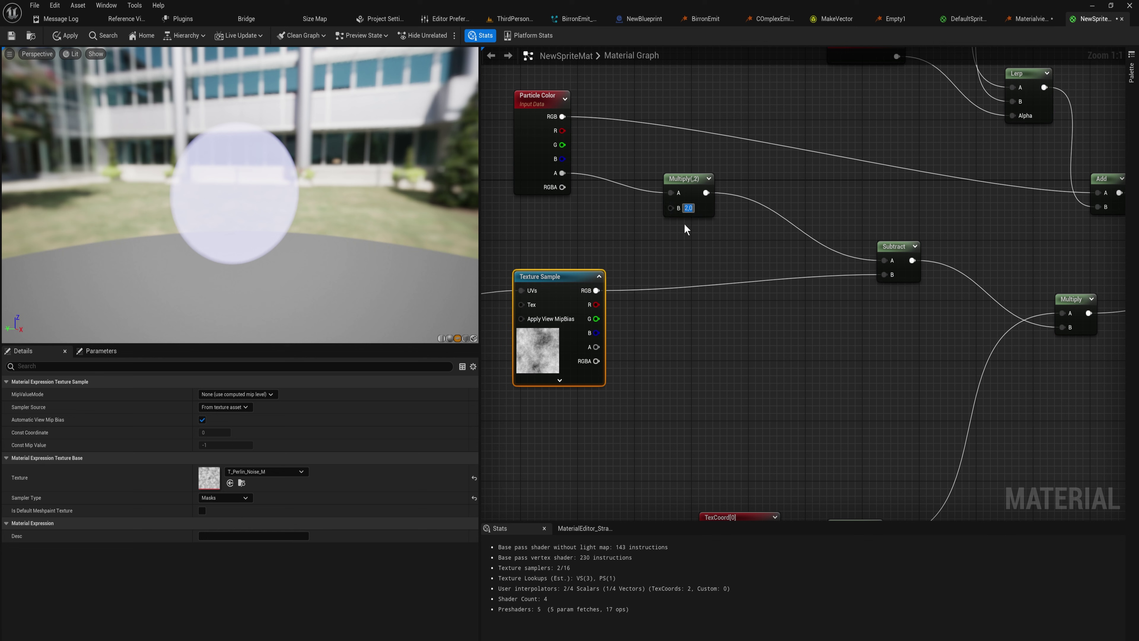
type("4")
key("Return")
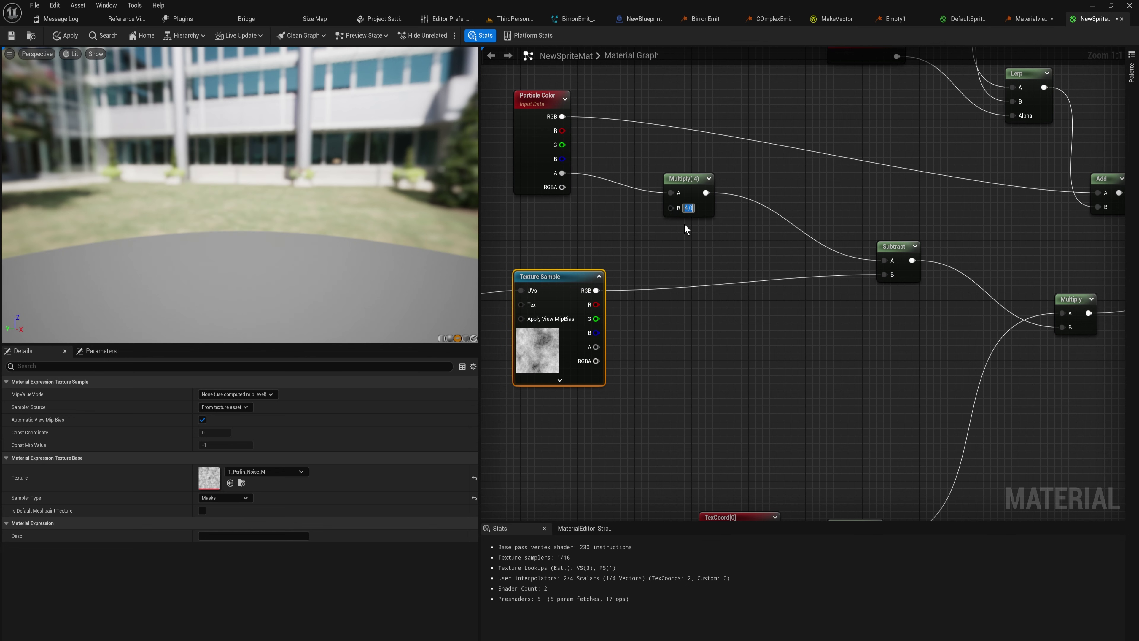
left_click_drag(653, 424, 528, 323)
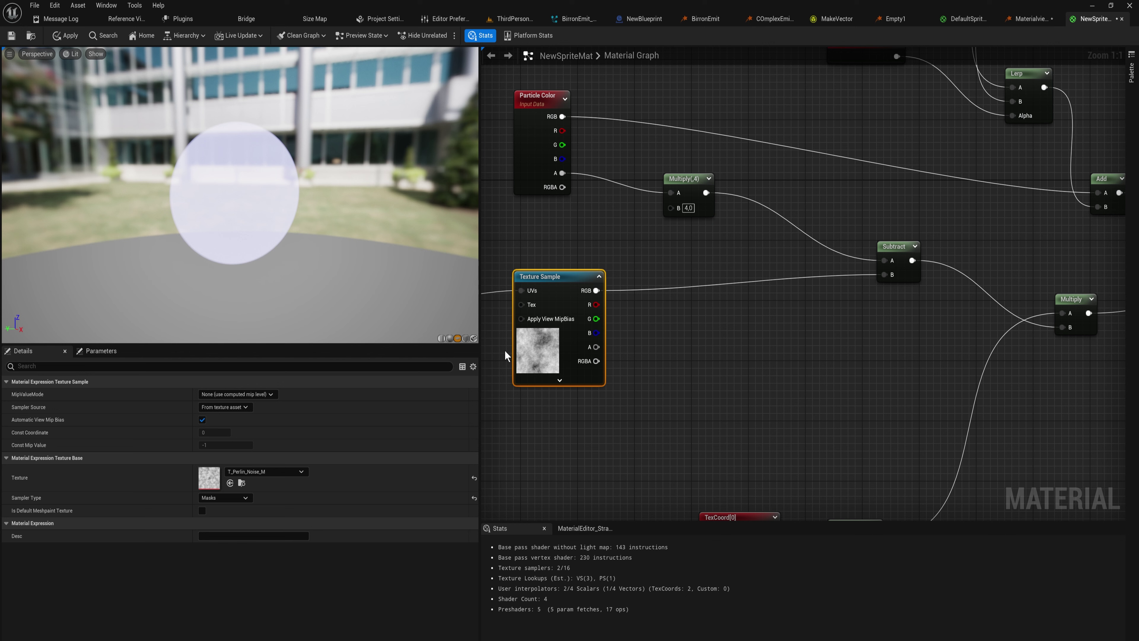
left_click(688, 208)
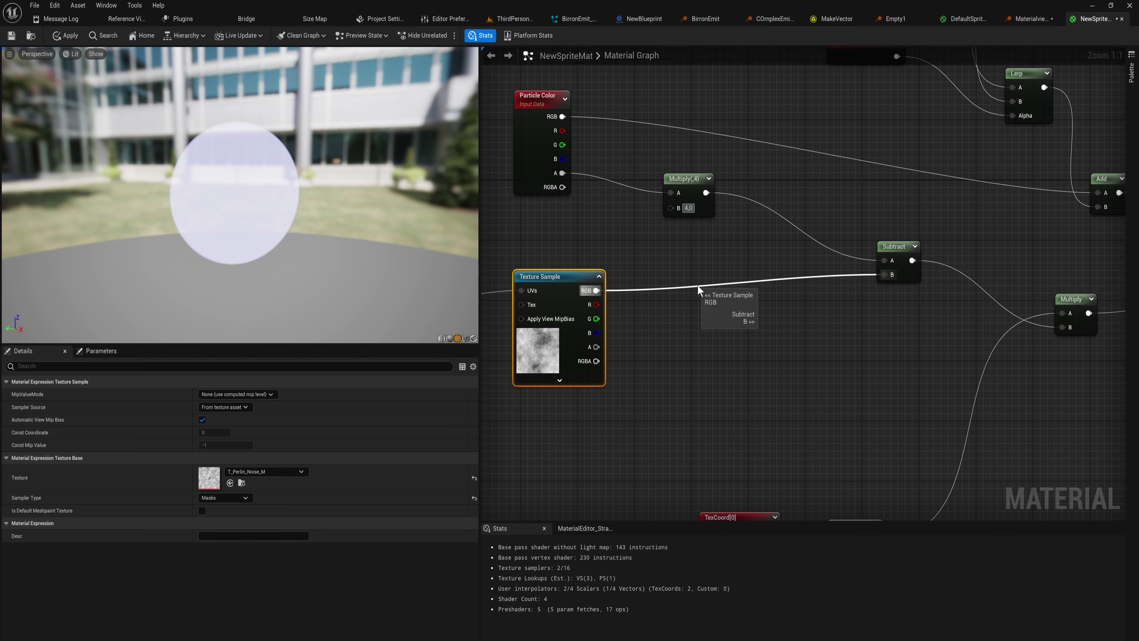
type("2")
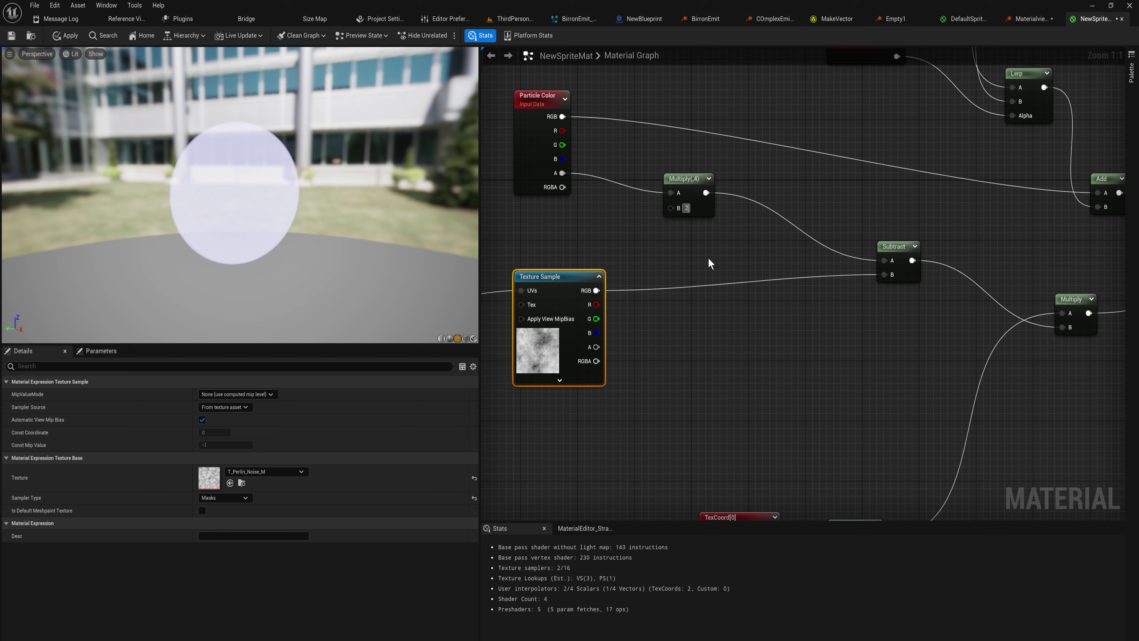
key("Return")
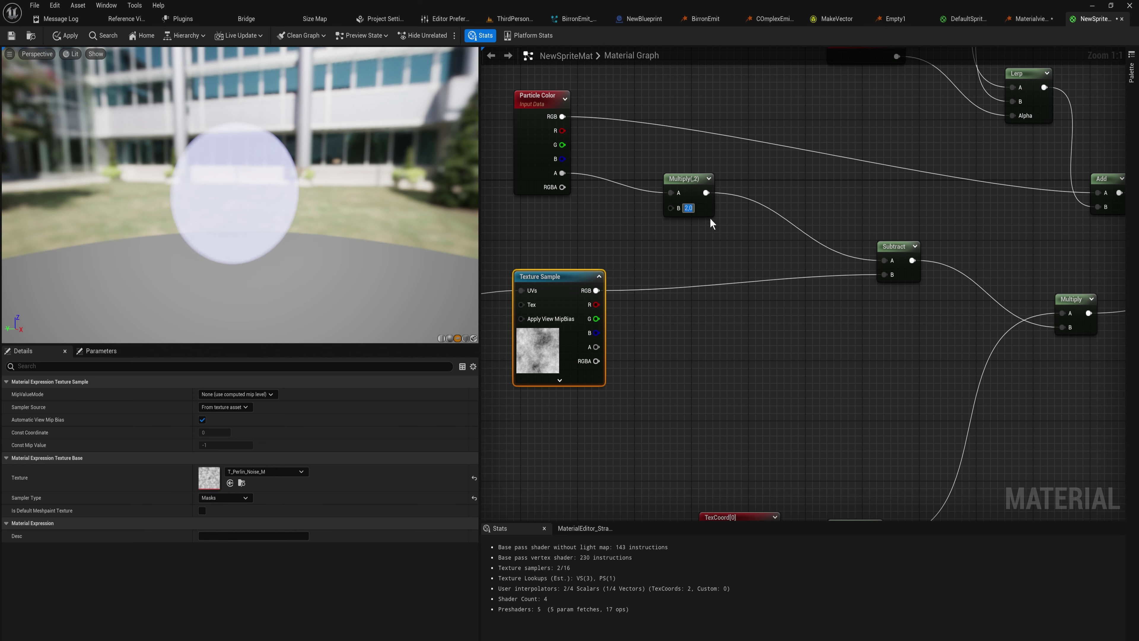
Apply the material changes and inspect the eroding particles in the Materialviewer emitter preview from another angle
left_click(71, 36)
left_click(1028, 19)
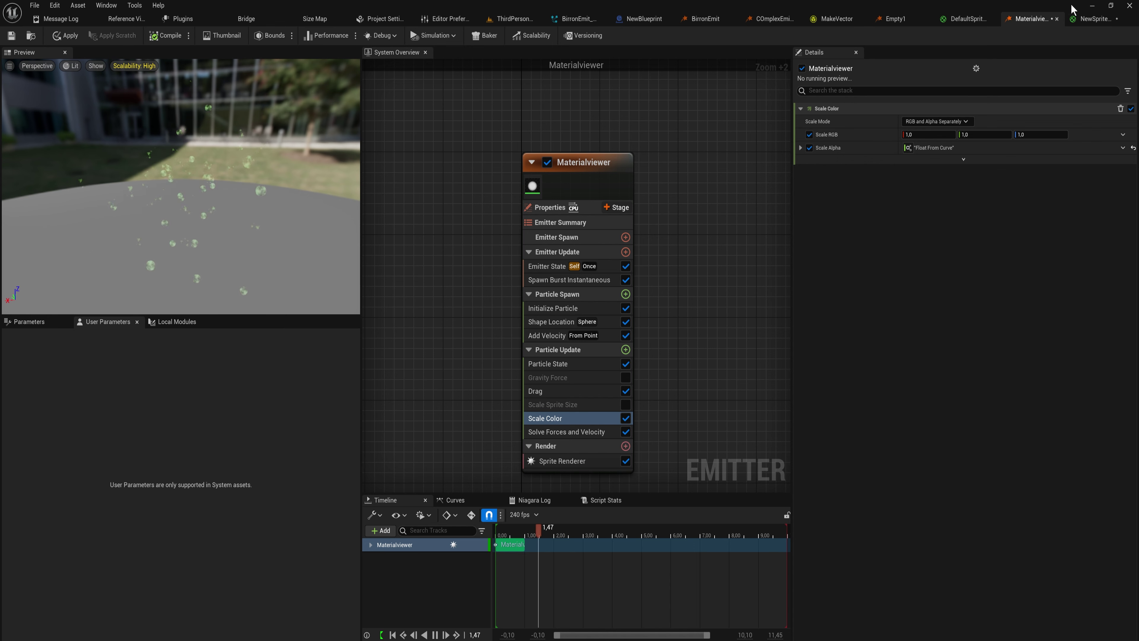
left_click_drag(207, 231, 243, 176)
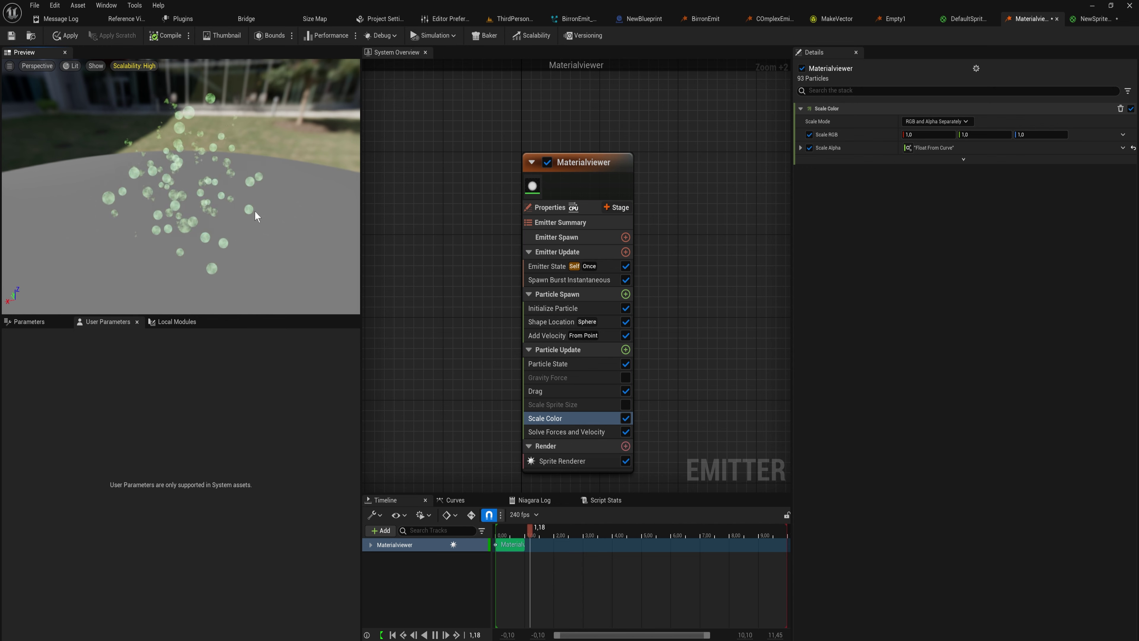
Return to NewSpriteMat and move the TexCoord node farther from the Texture Sample to make room between them
left_click(1098, 18)
left_click_drag(601, 276, 509, 261)
right_click_drag(605, 322, 663, 329)
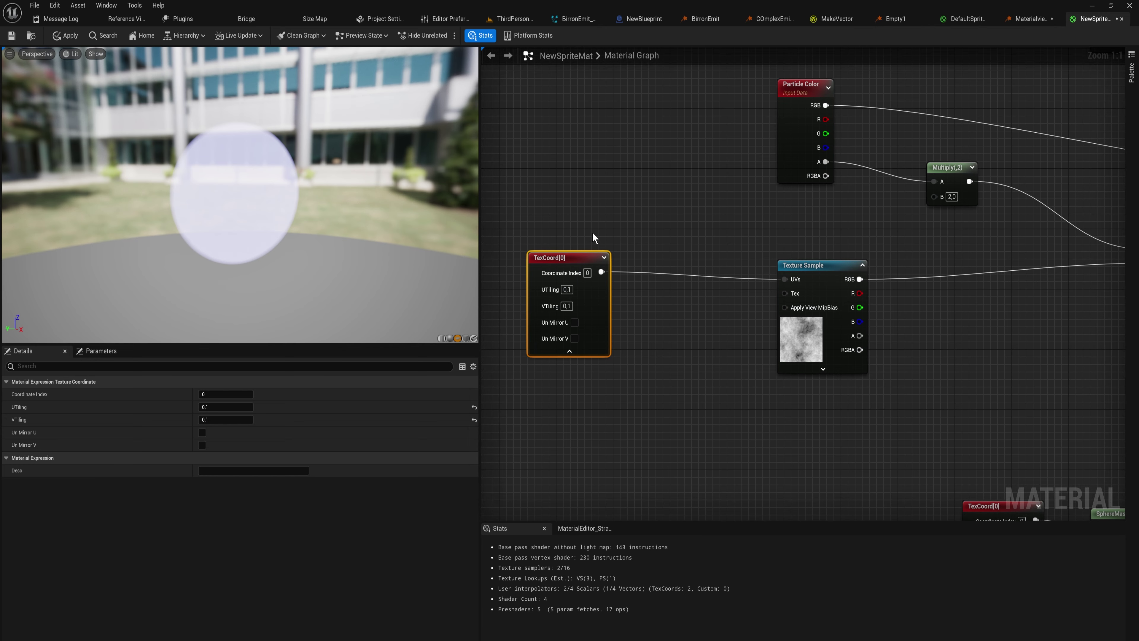
Create a Particle Random Value node above the TexCoord node that feeds the Texture Sample
right_click(559, 190)
type("parti")
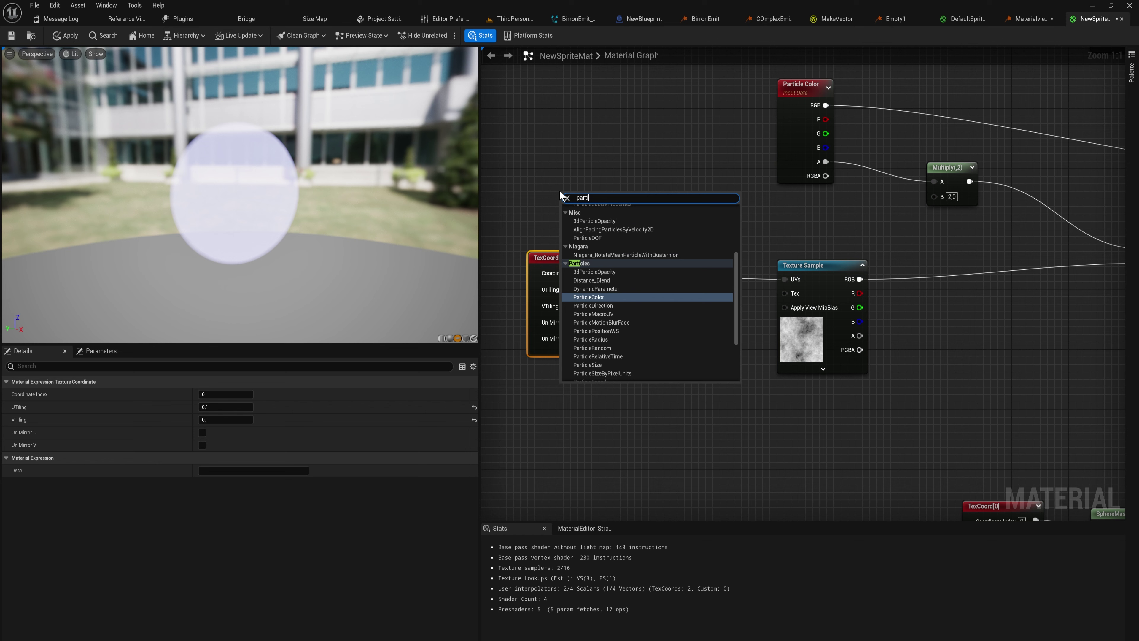
type("cle rand")
key("Return")
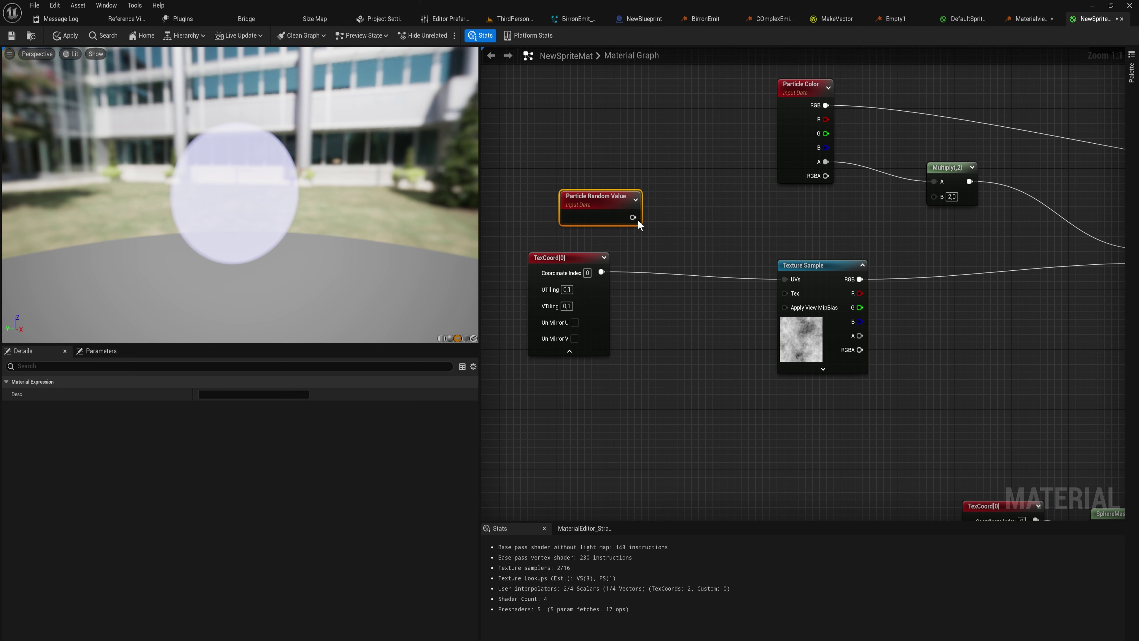
Create an Add node combining Particle Random Value with TexCoord, and feed its output into the Texture Sample's UVs
left_click_drag(632, 217, 678, 277)
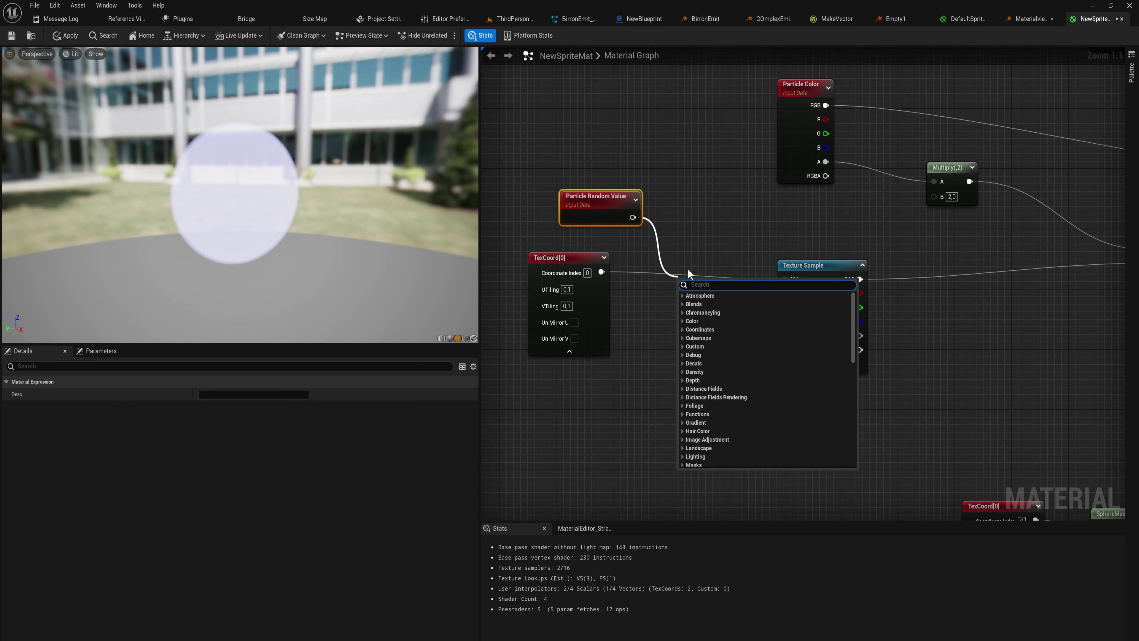
type("add")
key("Return")
left_click_drag(601, 272, 787, 277)
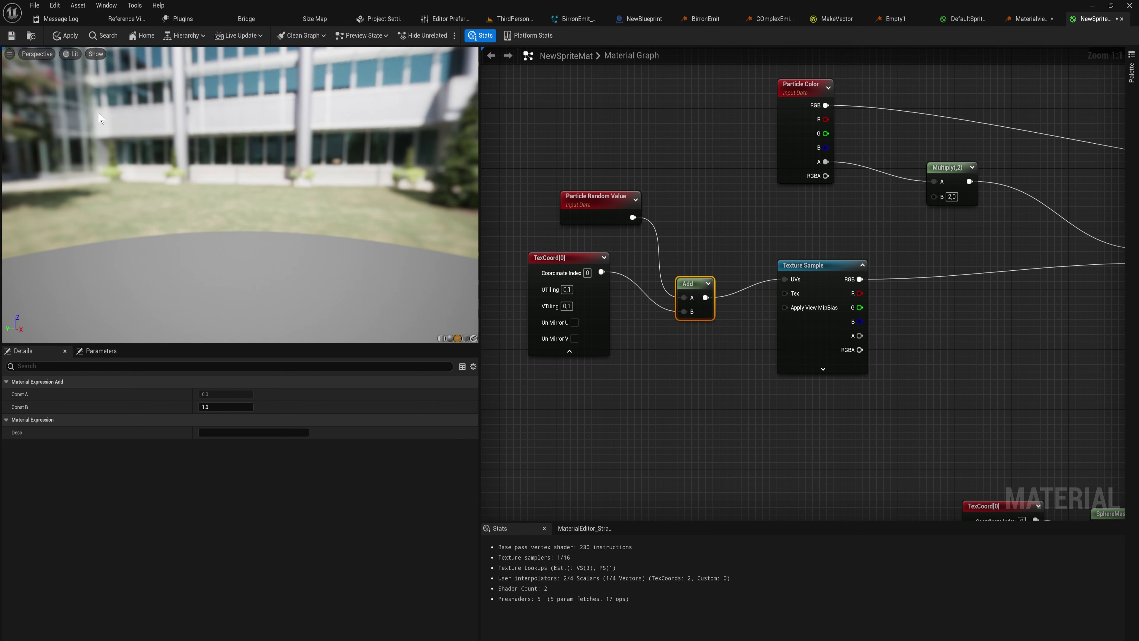
Apply the material changes and show the Initialize Particle settings of the Materialviewer emitter
left_click(65, 35)
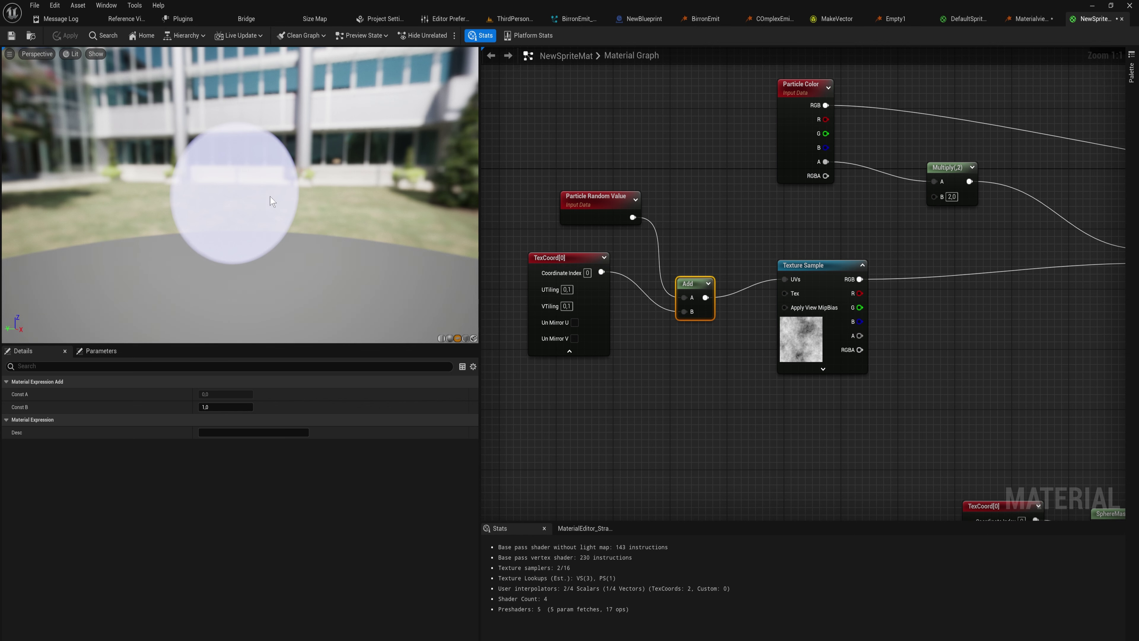
left_click(1031, 19)
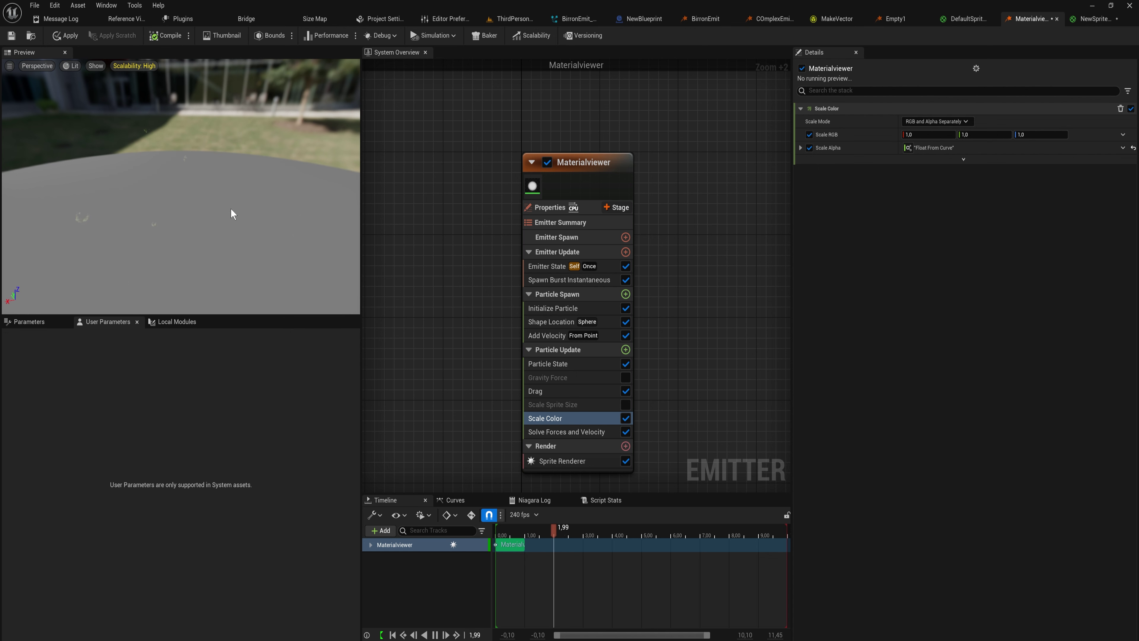
left_click(582, 309)
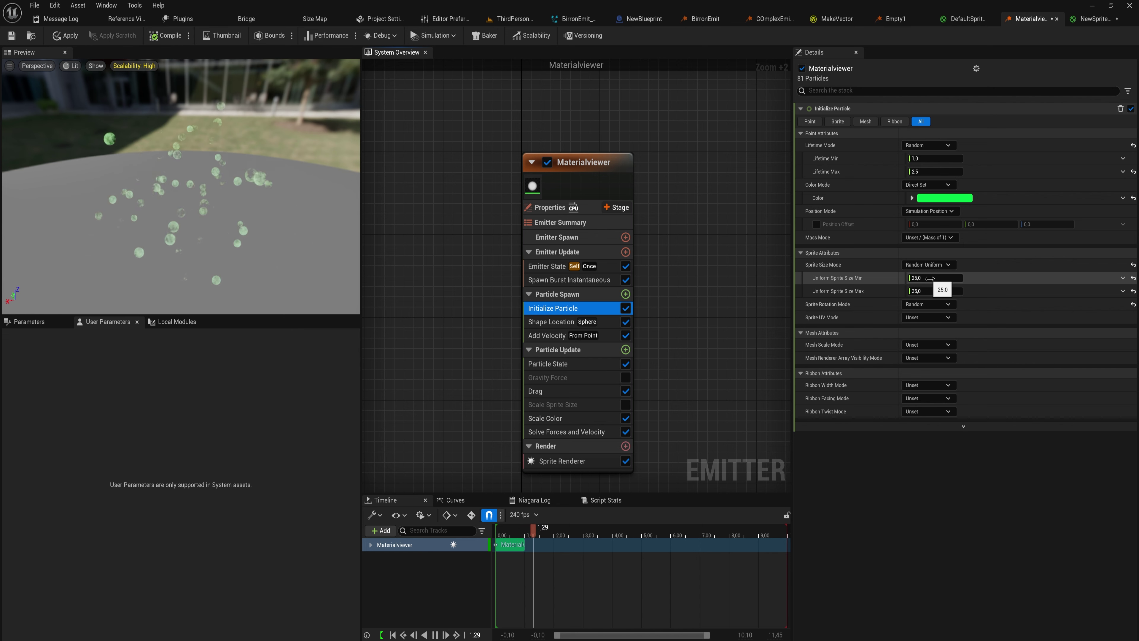
Enable the emitter's Scale Sprite Size module and set its Scale Curve to 4
left_click(598, 405)
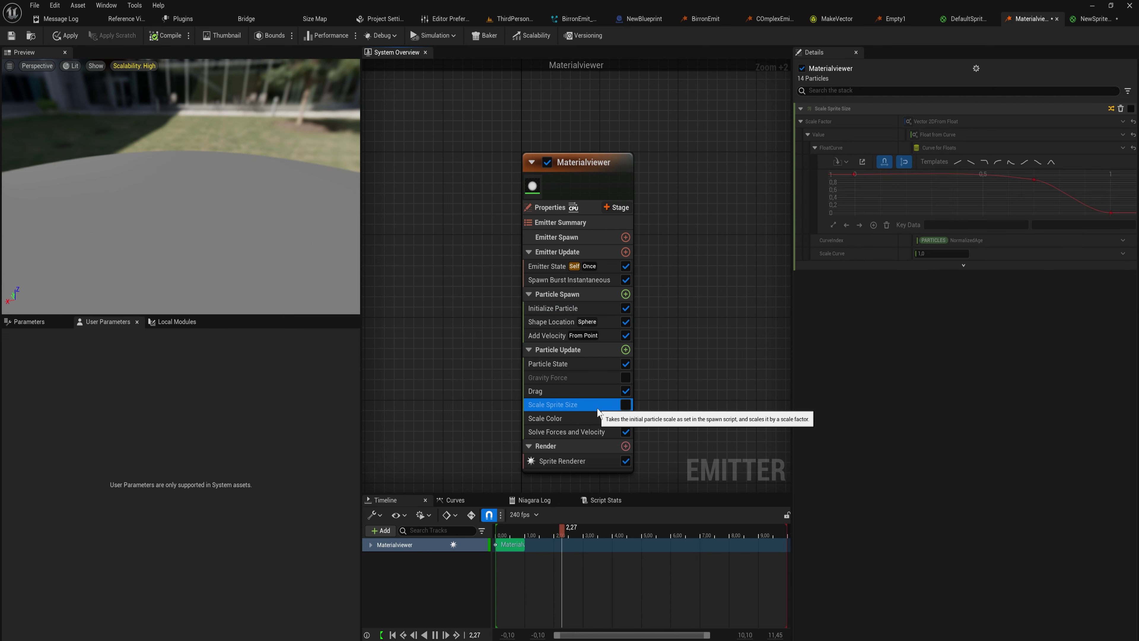
left_click(625, 405)
scroll(596, 411, "down", 1)
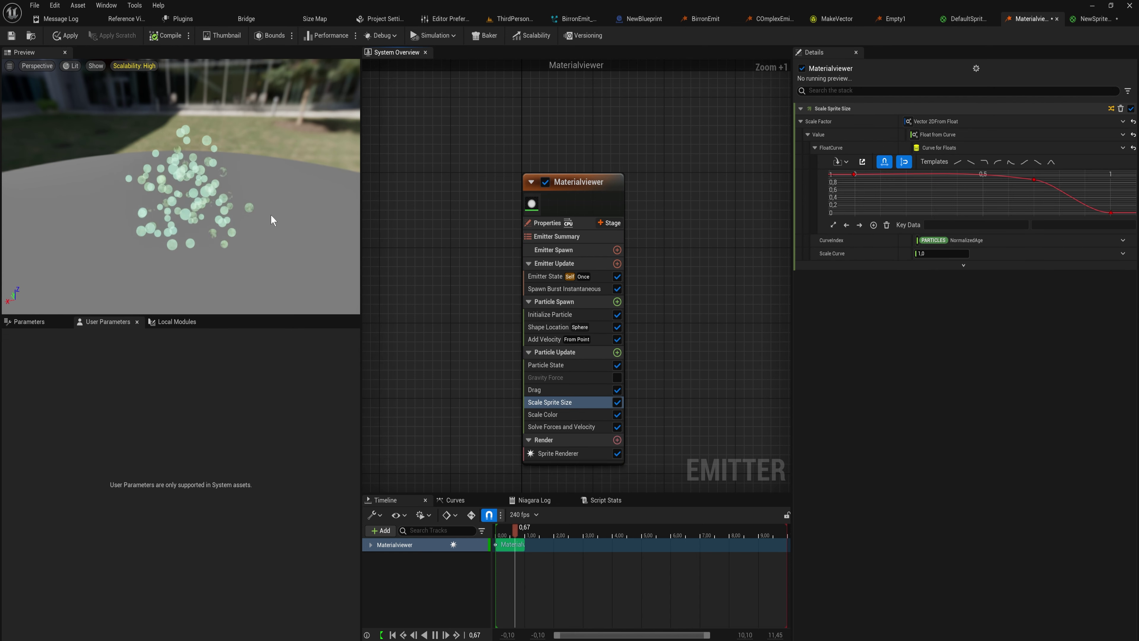
left_click(927, 254)
type("4")
key("Return")
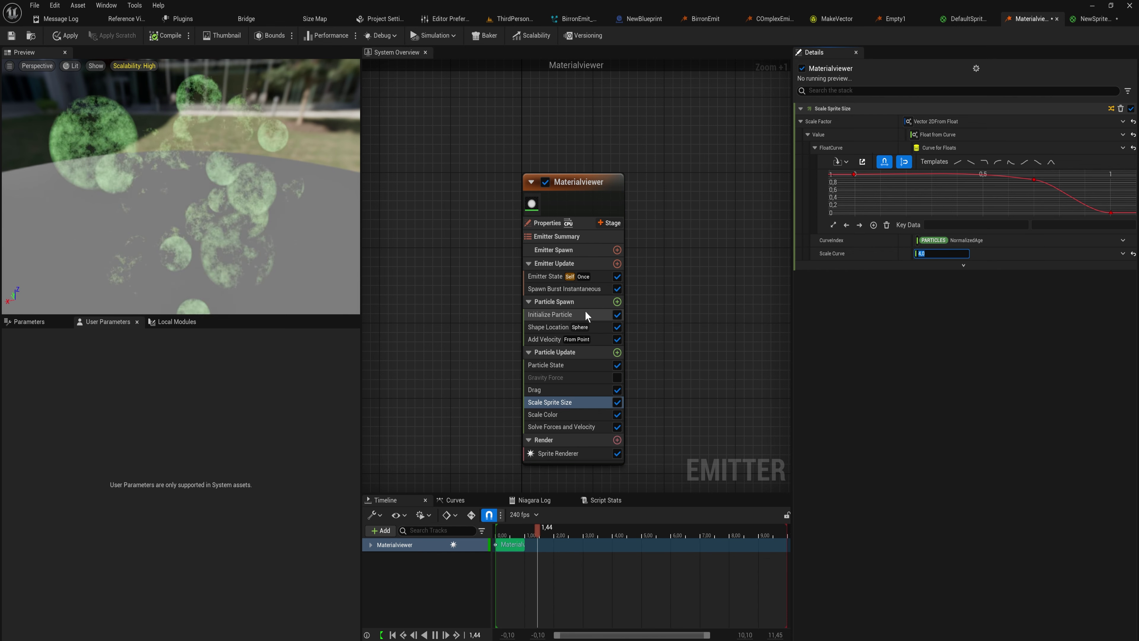
Set the Spawn Burst Instantaneous count to 1 and disable the Drag and Add Velocity modules
left_click(593, 288)
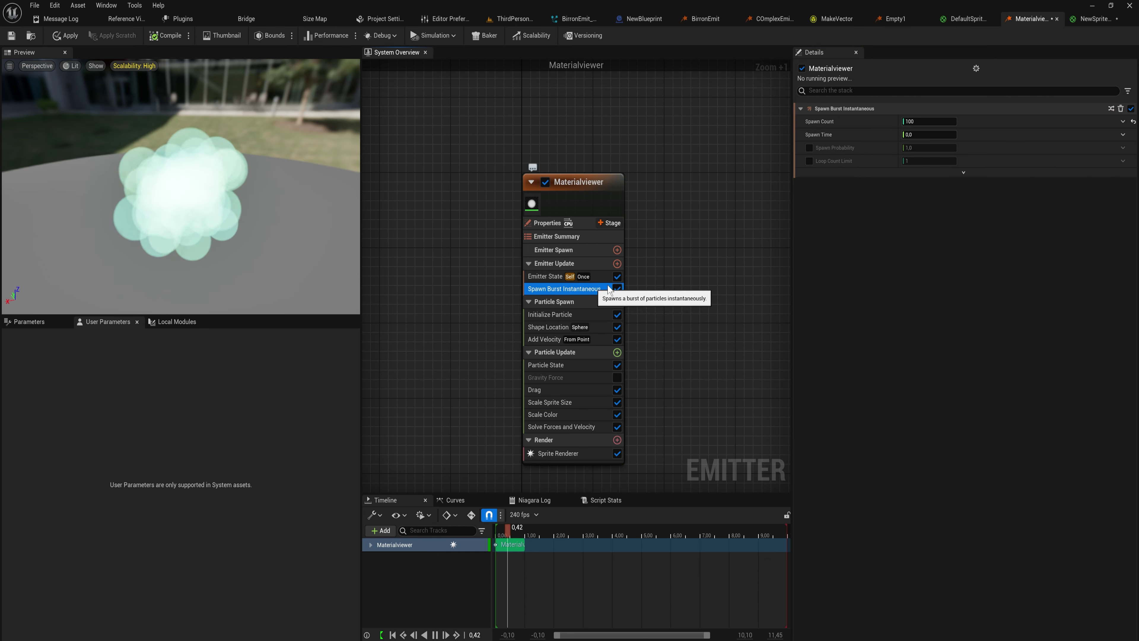
left_click(951, 120)
type("1")
key("Return")
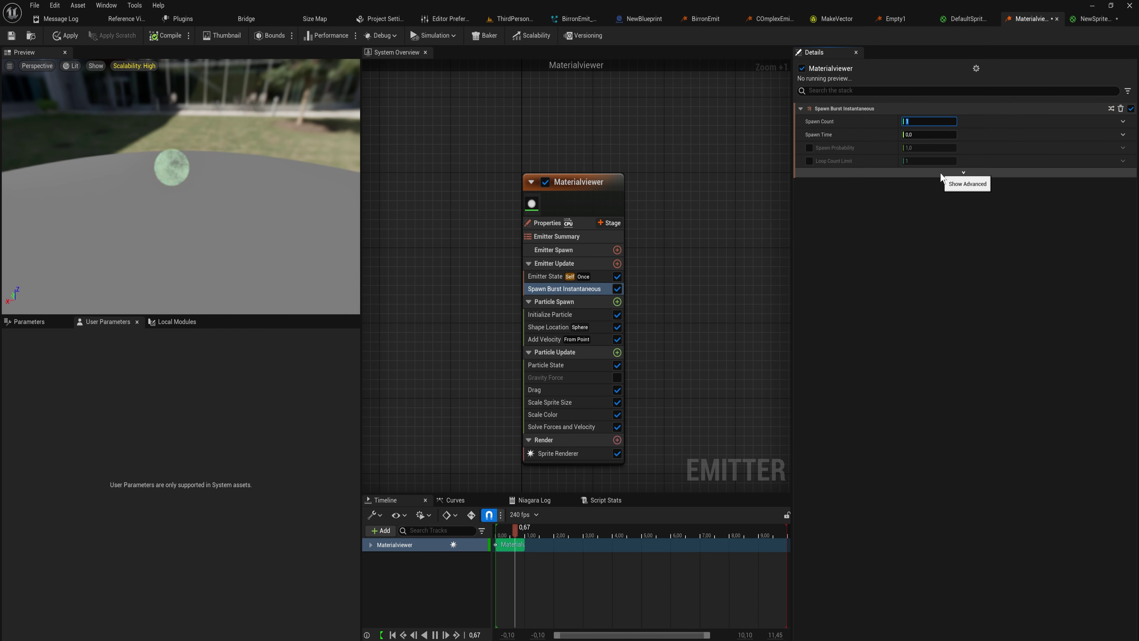
left_click(617, 389)
left_click(617, 339)
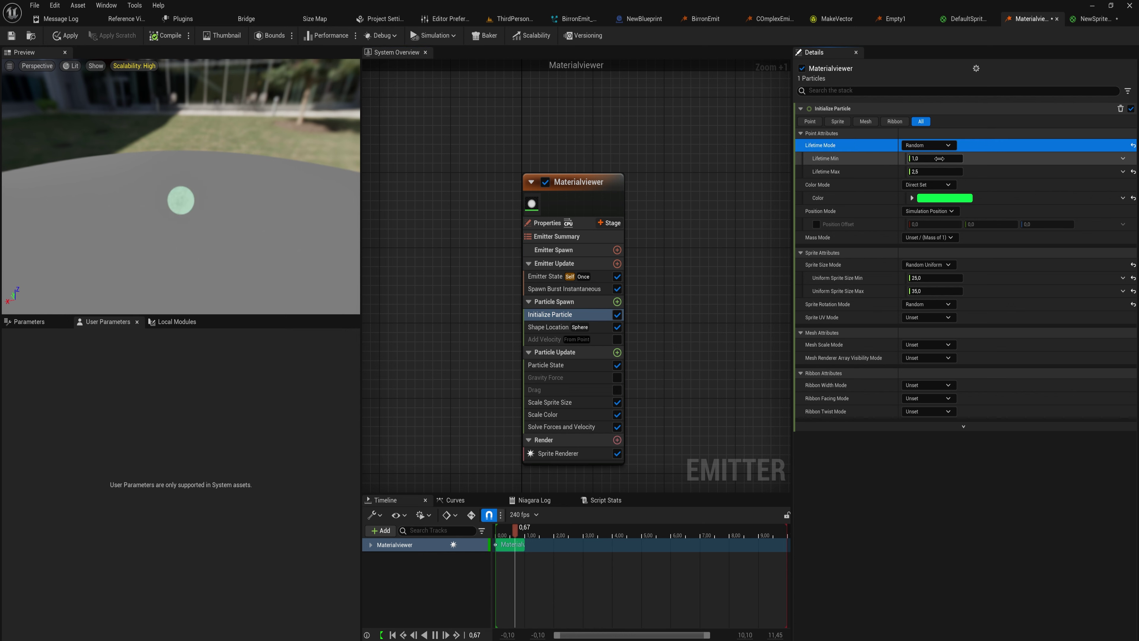
Set the Initialize Particle lifetime range to a minimum of 5 and a maximum of 7
left_click(939, 158)
type("5")
key("Tab")
type("5")
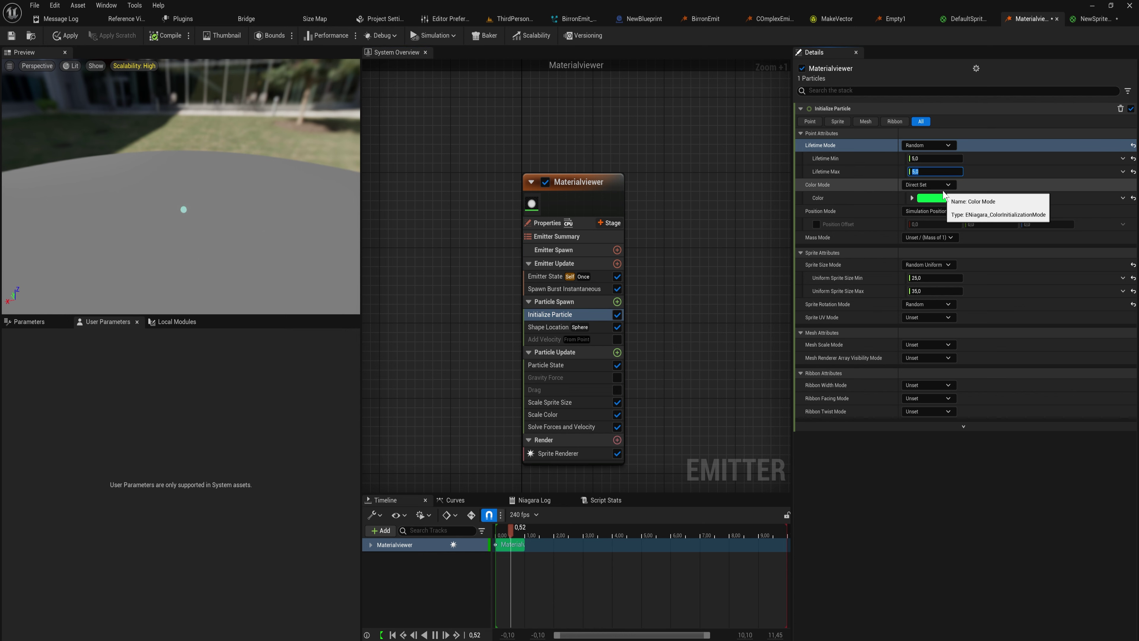
type("7")
key("Return")
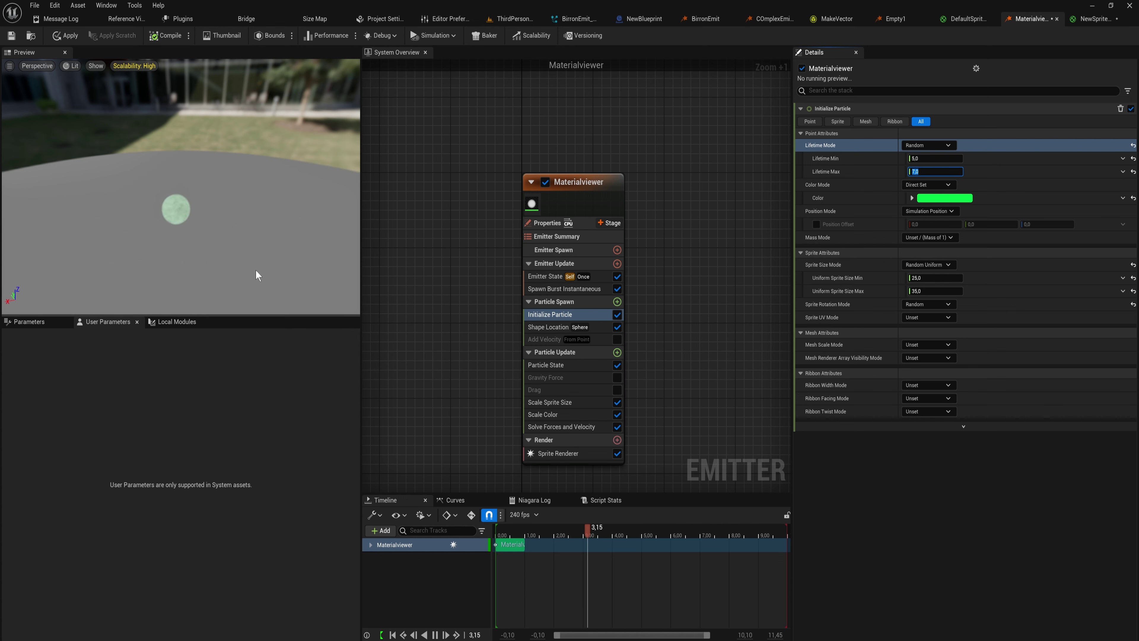
Return to NewSpriteMat and move the Particle Random Value, TexCoord and Add nodes together farther from the Texture Sample
left_click(1094, 19)
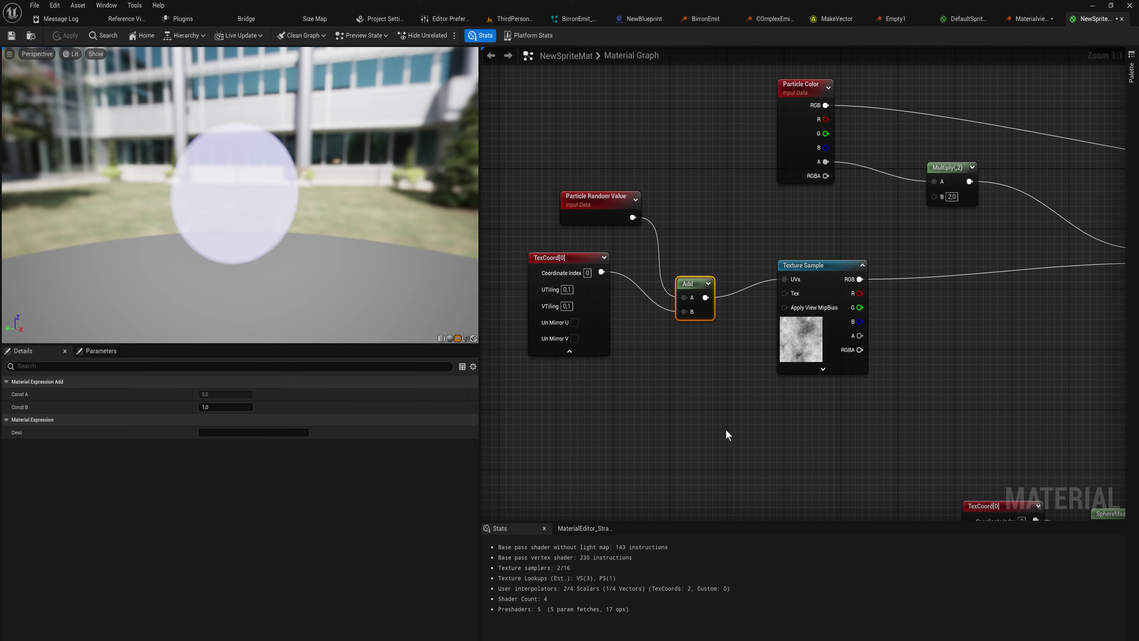
left_click_drag(818, 441, 558, 197)
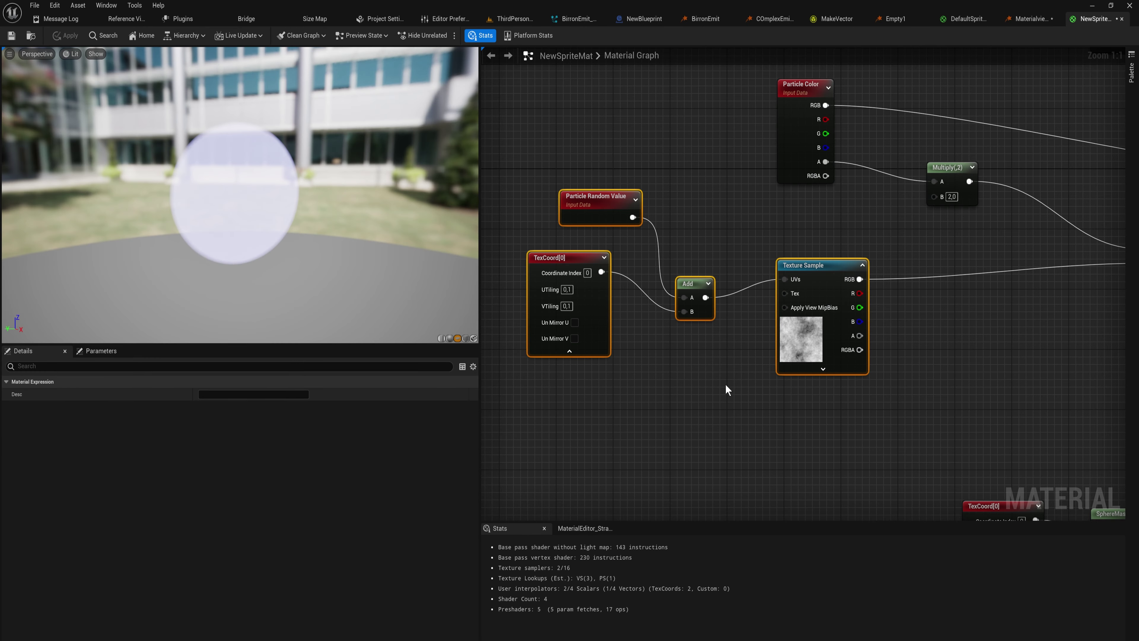
right_click_drag(725, 385, 830, 386)
left_click_drag(797, 284, 699, 265)
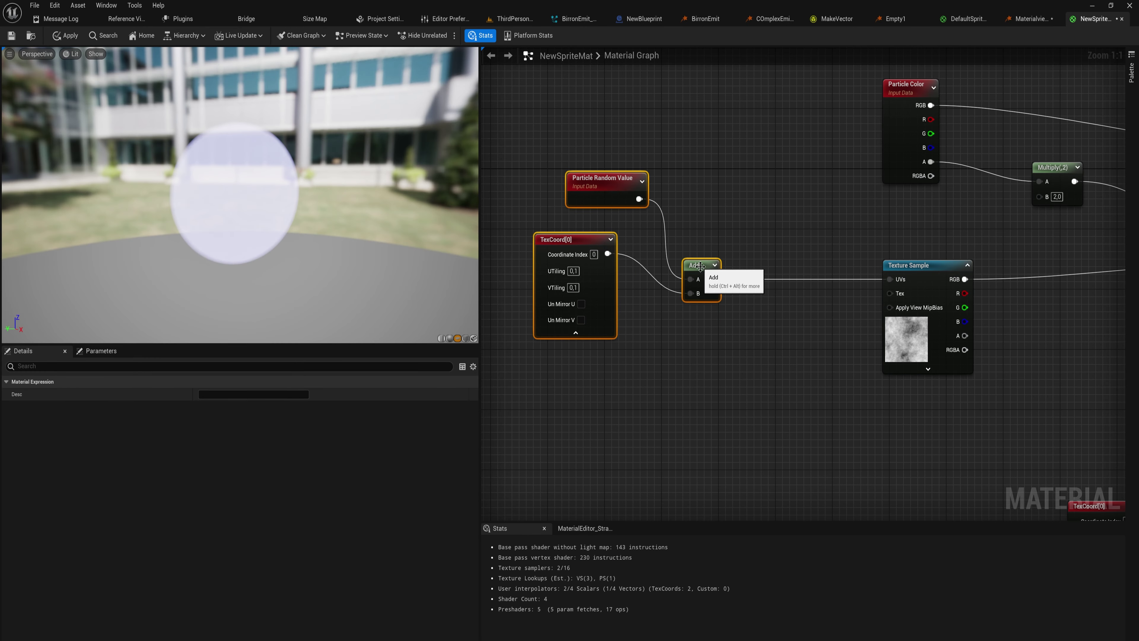
Create a Particle Size node in the empty area below the TexCoord and Add nodes
left_click(658, 404)
right_click(657, 404)
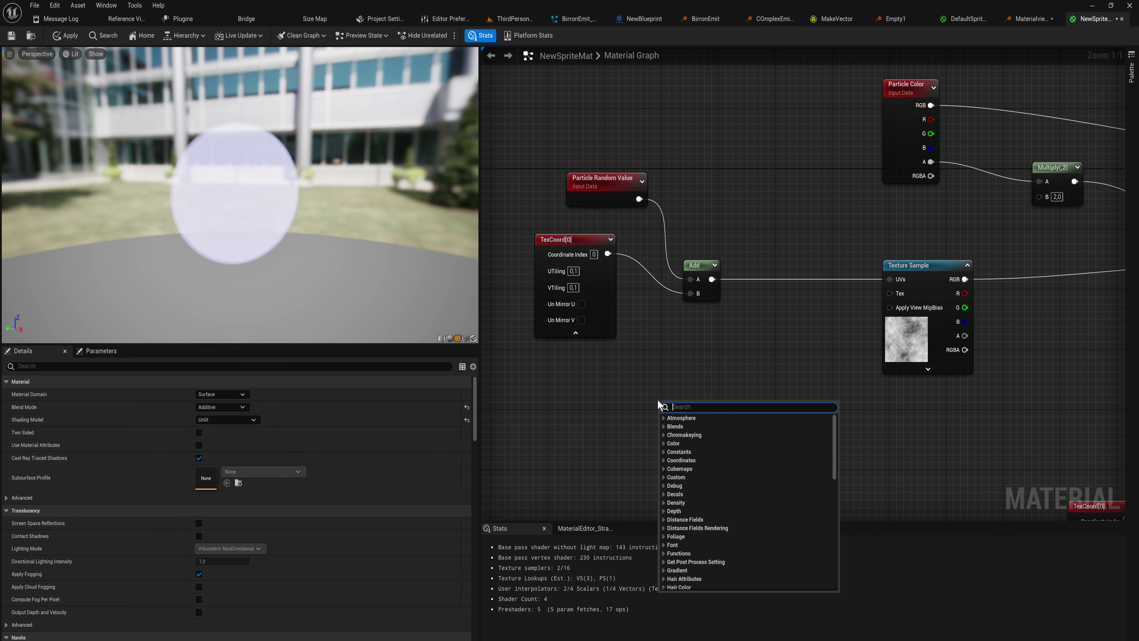
type("paricle")
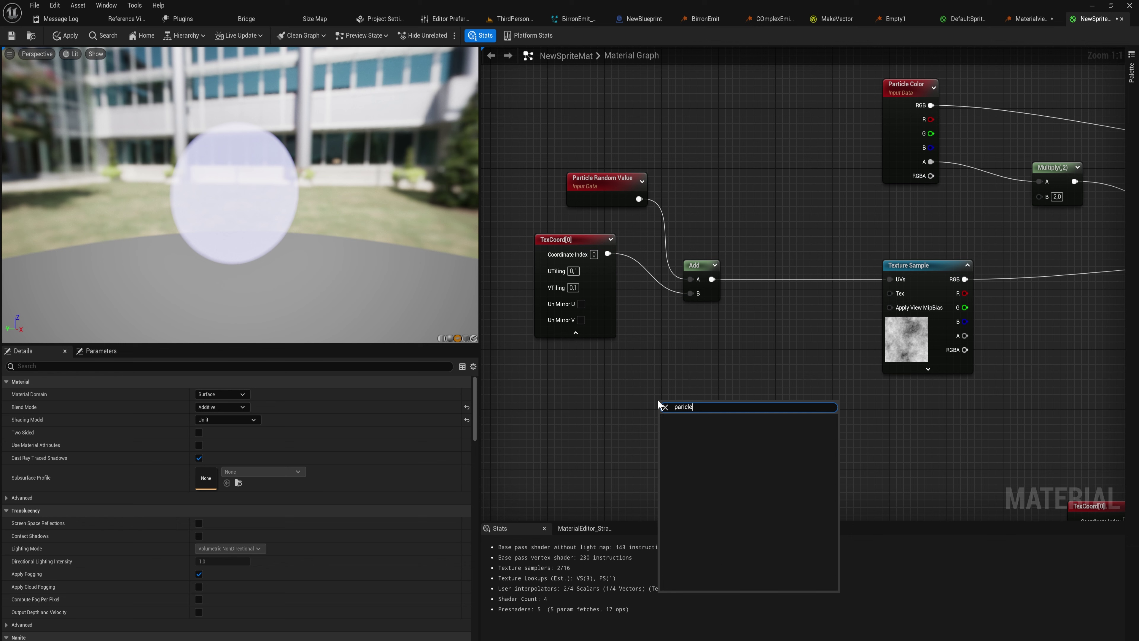
key("ctrl+a")
type("partic")
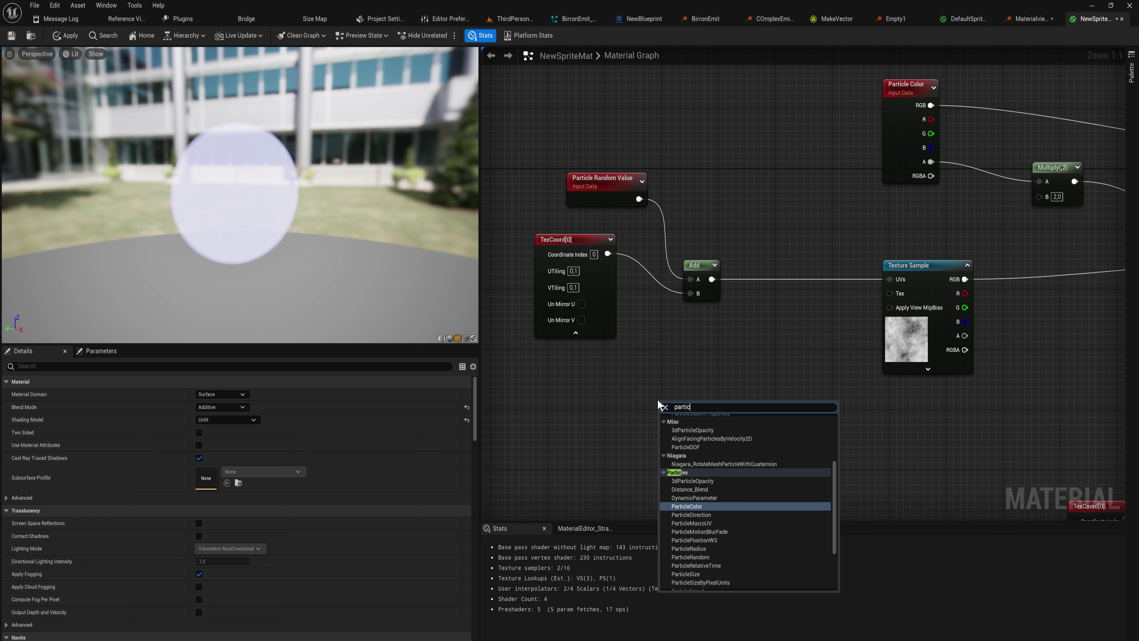
type("le size")
key("Return")
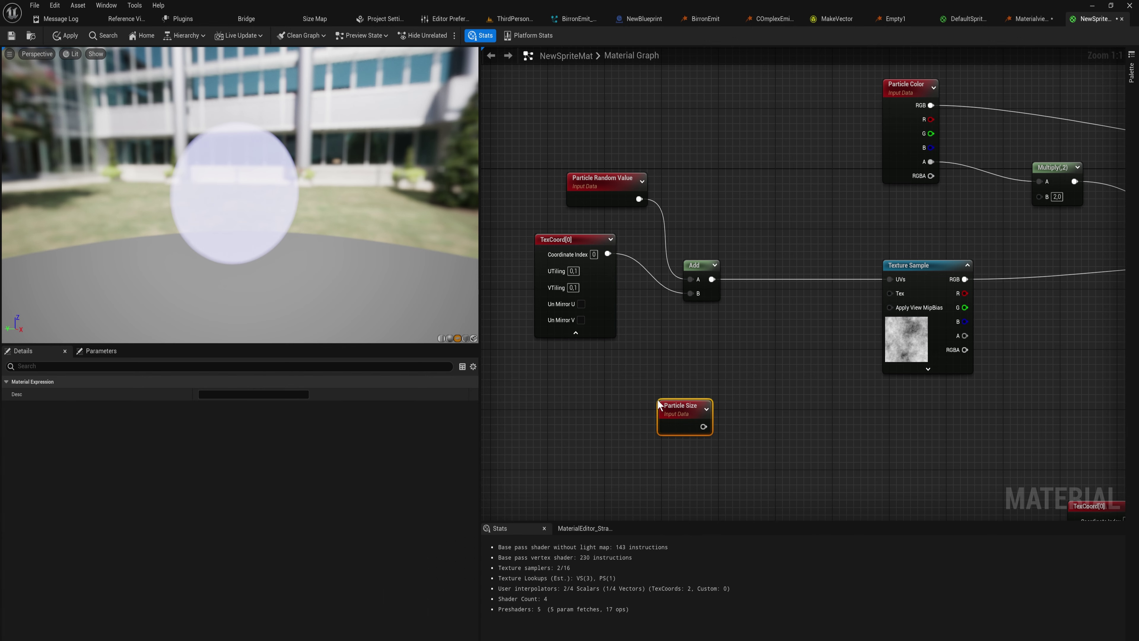
Create a Particle Radius node below the Particle Size node
right_click_drag(677, 471, 661, 394)
right_click(660, 395)
type("pa")
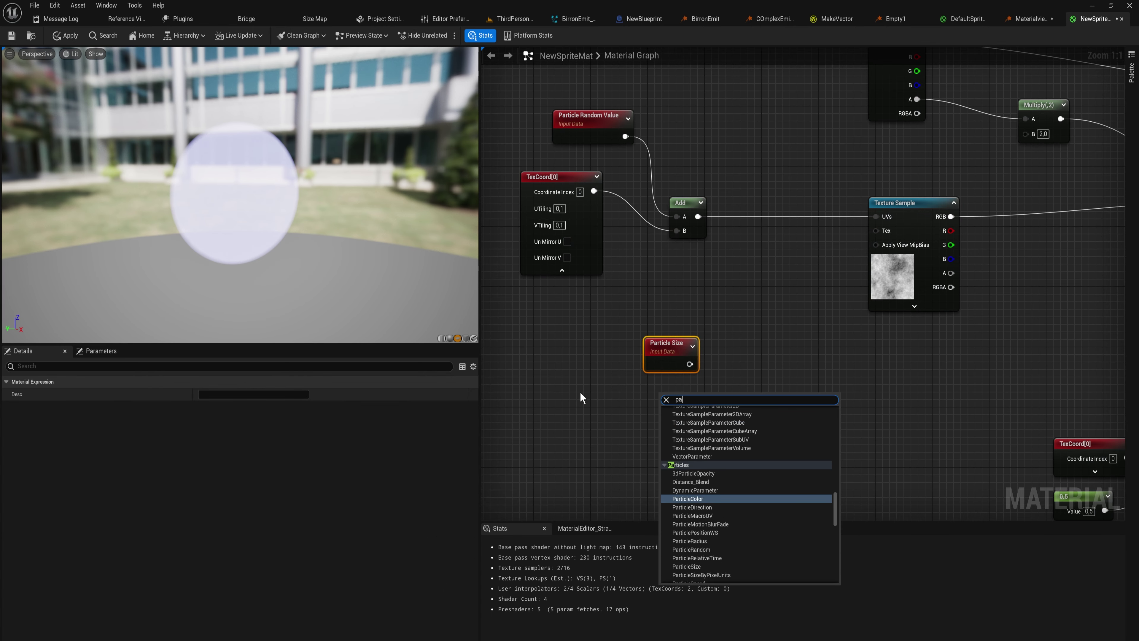
type("rticle ")
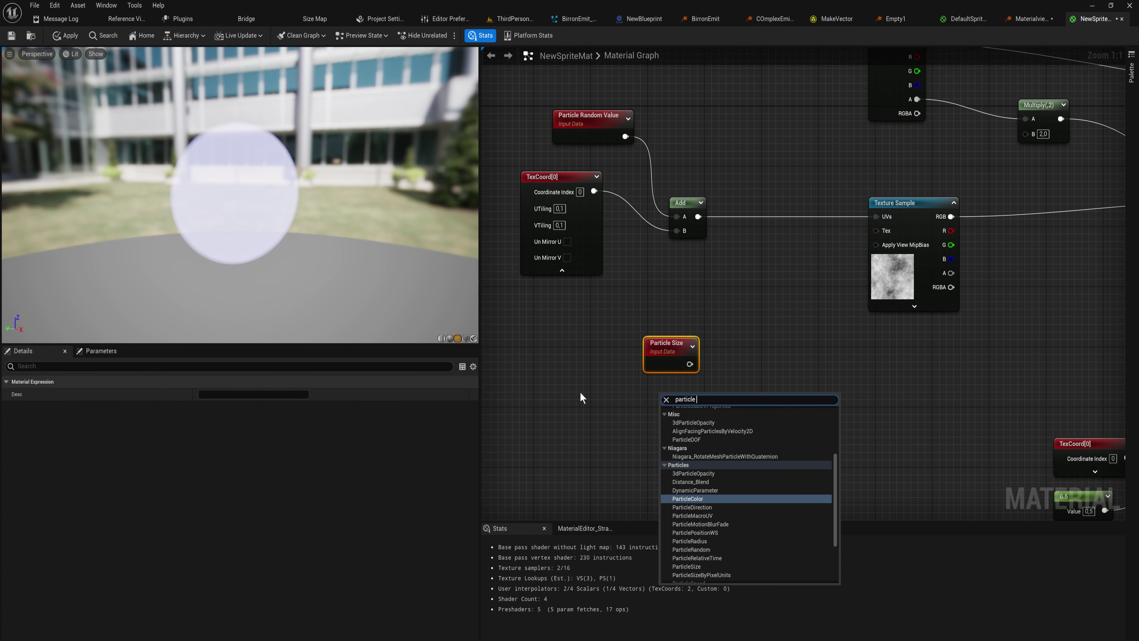
type("rad")
key("Return")
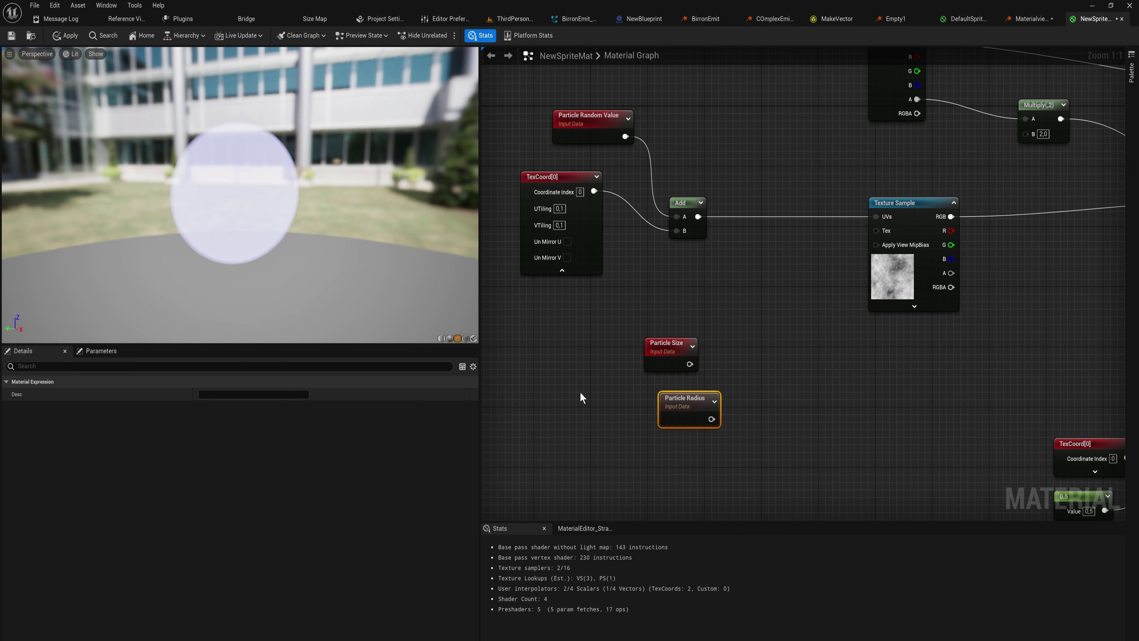
Compare the descriptions of the Particle Size and Particle Radius nodes, and delete the Particle Size node
left_click_drag(669, 346, 673, 341)
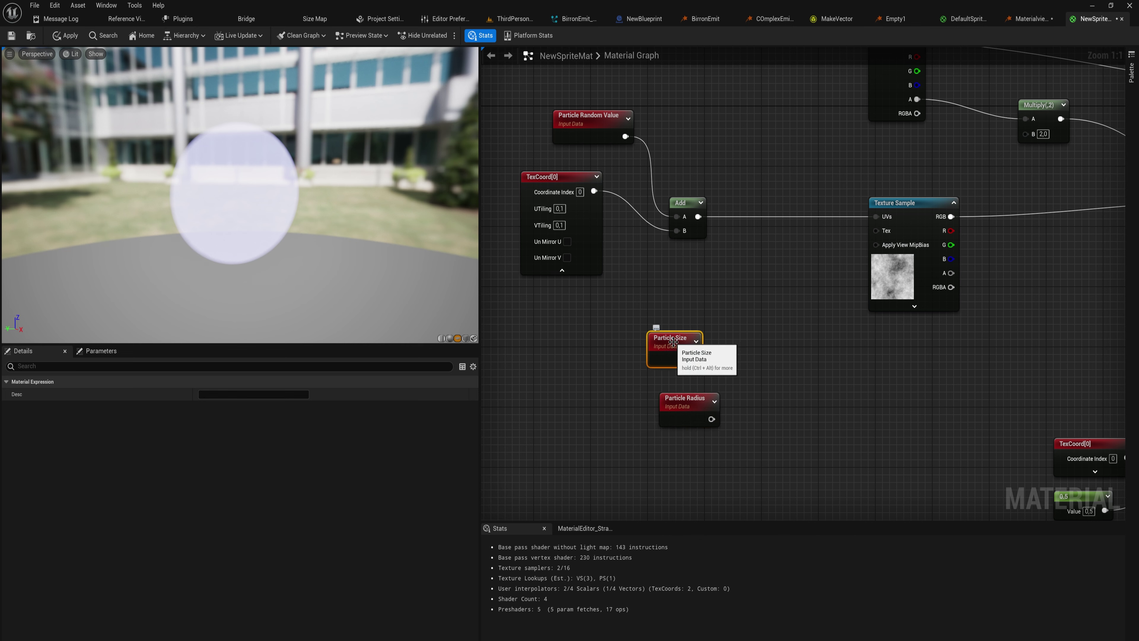
key("ctrl+alt")
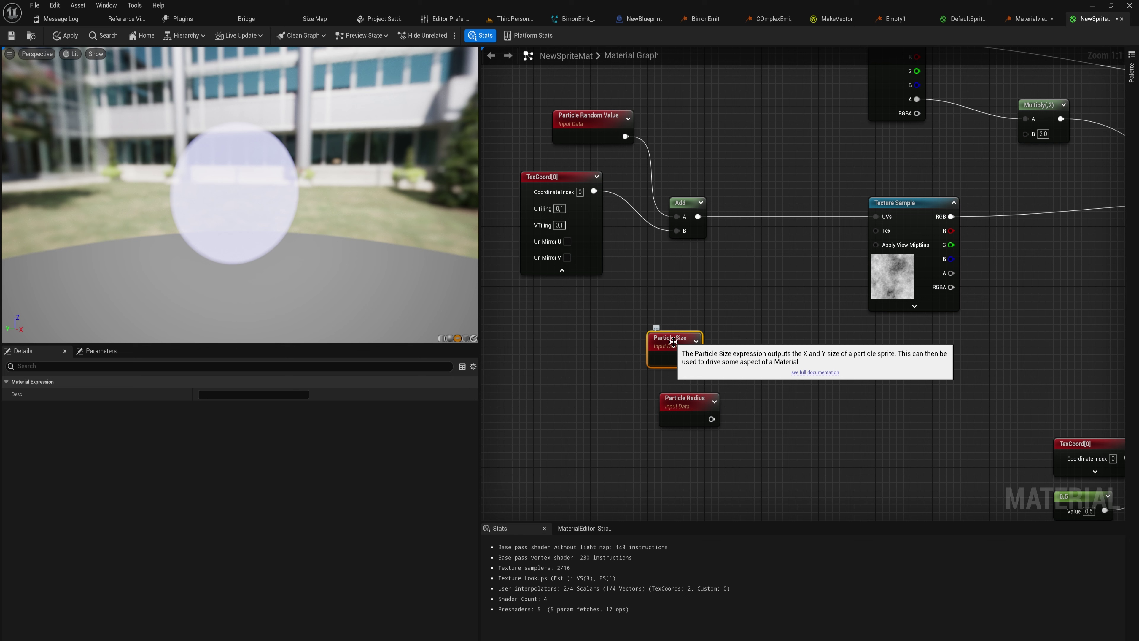
mouse_move(685, 413)
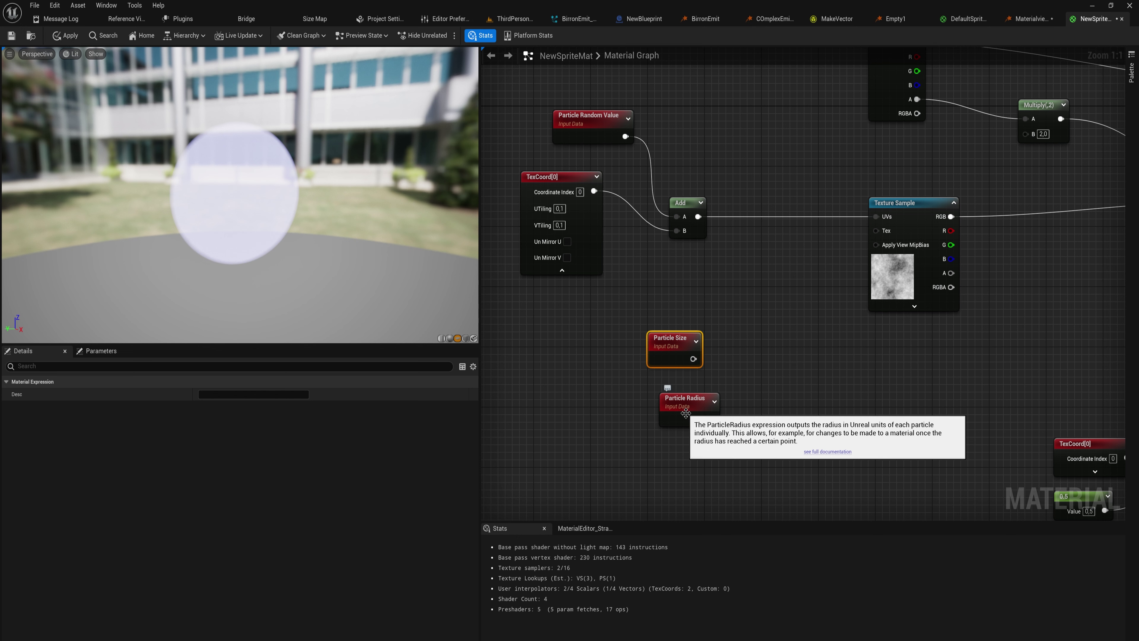
left_click(682, 398)
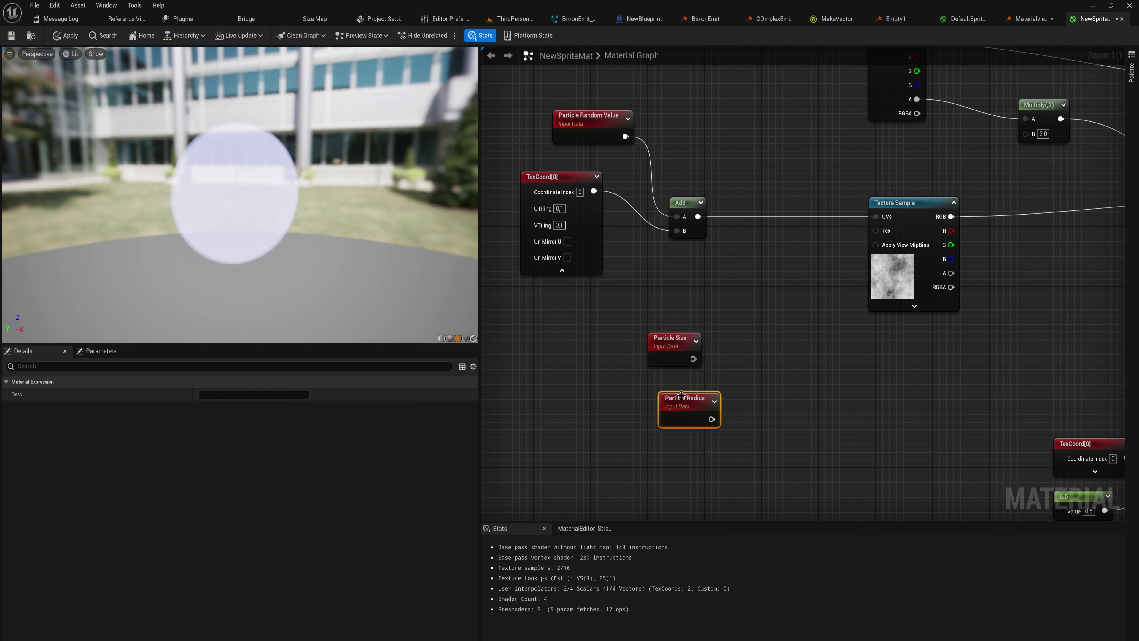
left_click(673, 344)
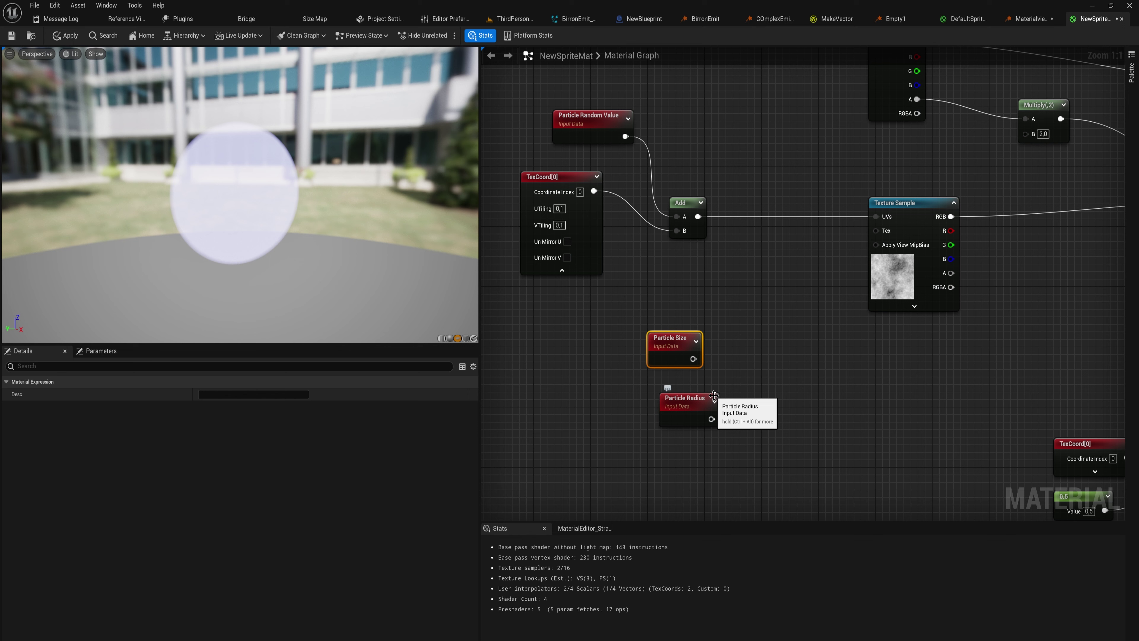
key("Delete")
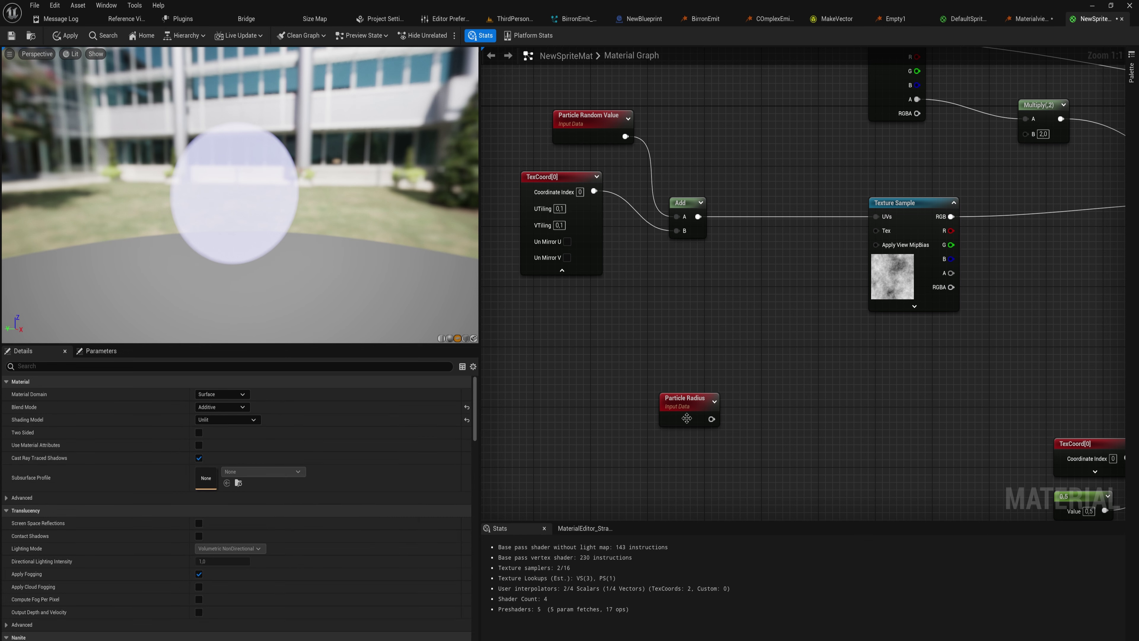
Move the Particle Radius node beneath TexCoord and create a Divide node from its output
left_click_drag(687, 418, 582, 328)
left_click_drag(633, 368, 554, 298)
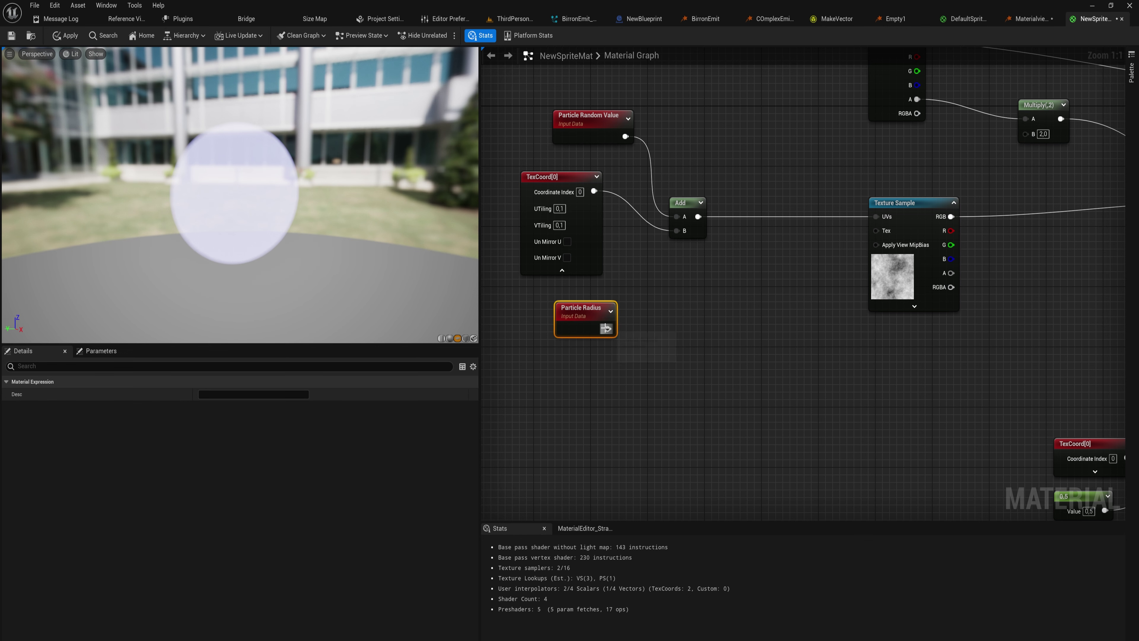
left_click_drag(607, 328, 678, 347)
type("divide")
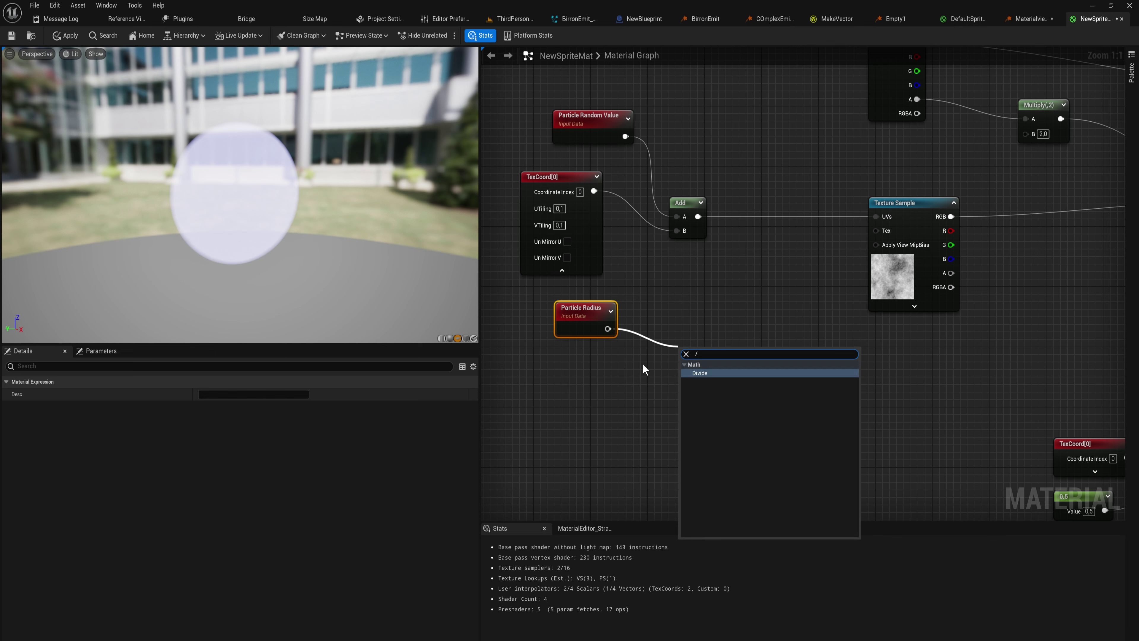
key("Return")
Disconnect Particle Radius from the Divide node's A input, align Divide beside it, and connect Particle Radius to B
left_click(686, 366, "alt")
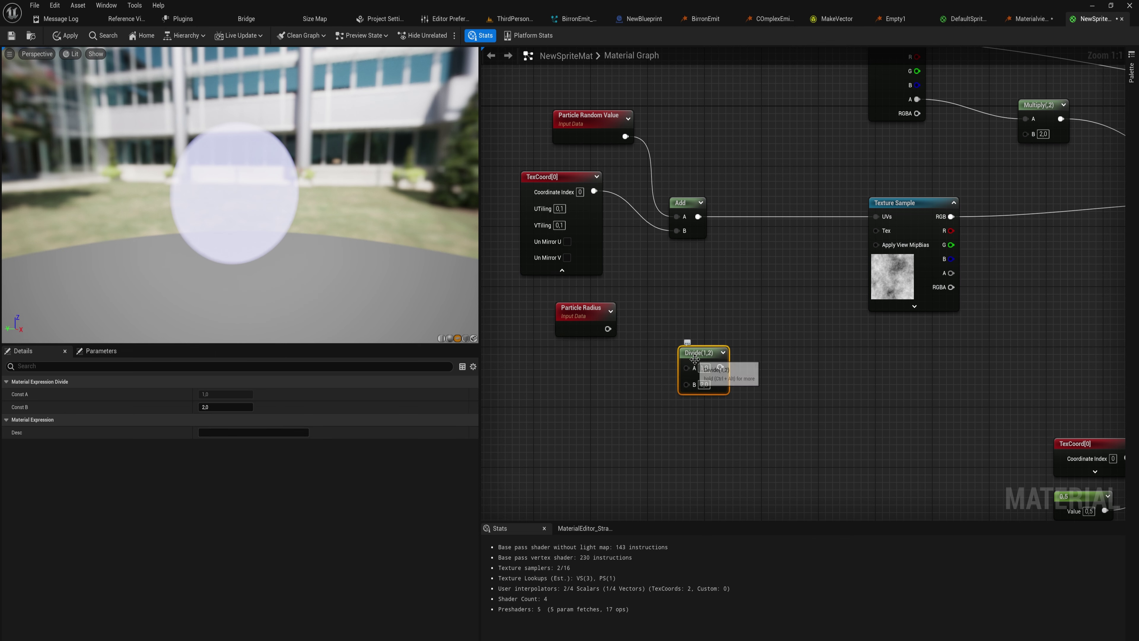
left_click_drag(692, 357, 681, 305)
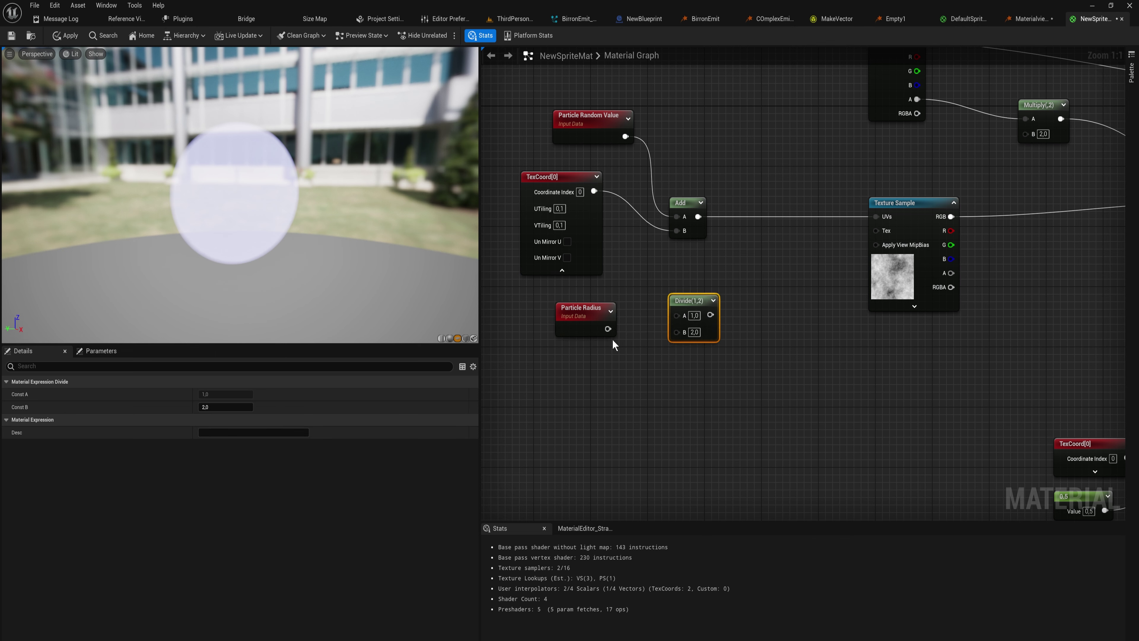
left_click_drag(607, 329, 684, 332)
Arrange the Particle Radius and Divide nodes close together below the TexCoord node
left_click(593, 315)
left_click_drag(593, 315, 551, 331)
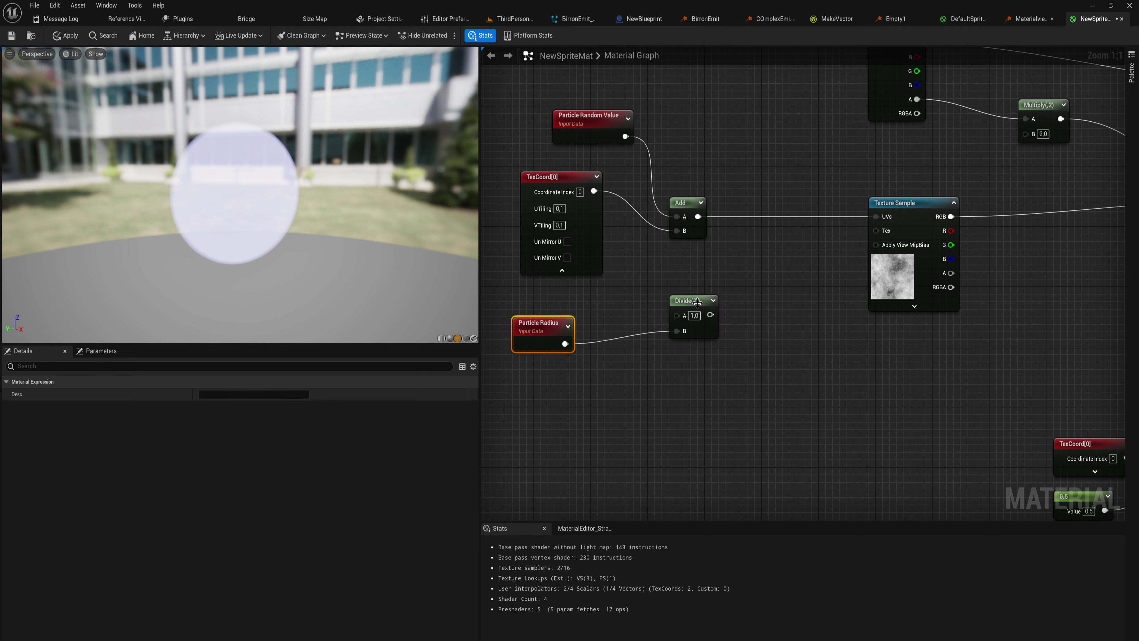
left_click_drag(688, 301, 616, 301)
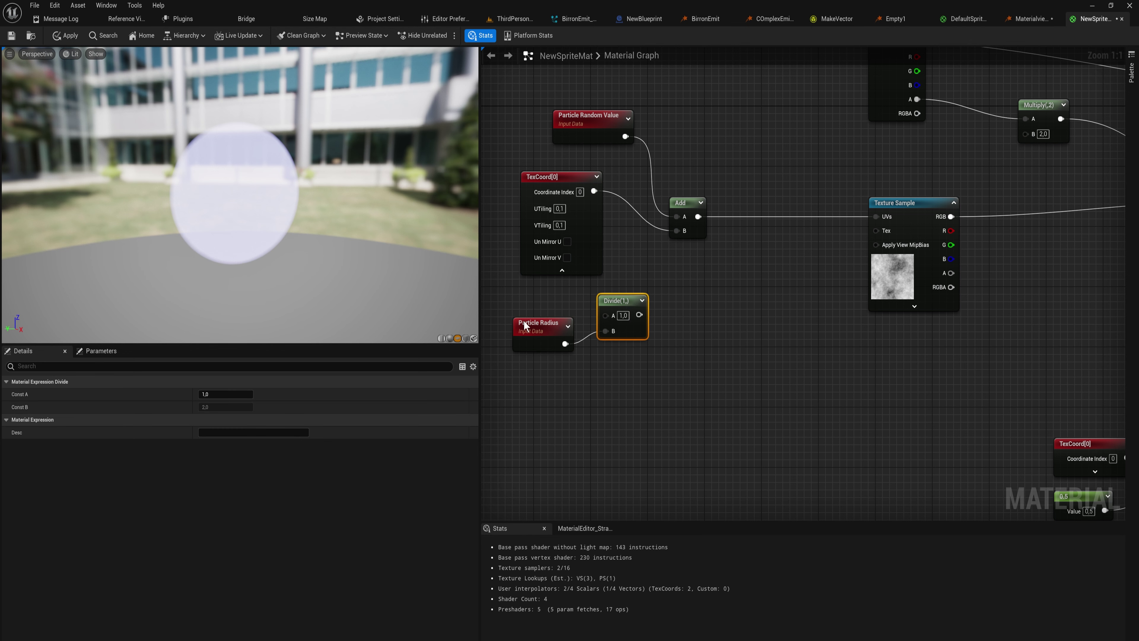
left_click_drag(661, 383, 612, 287)
left_click_drag(577, 407, 532, 321)
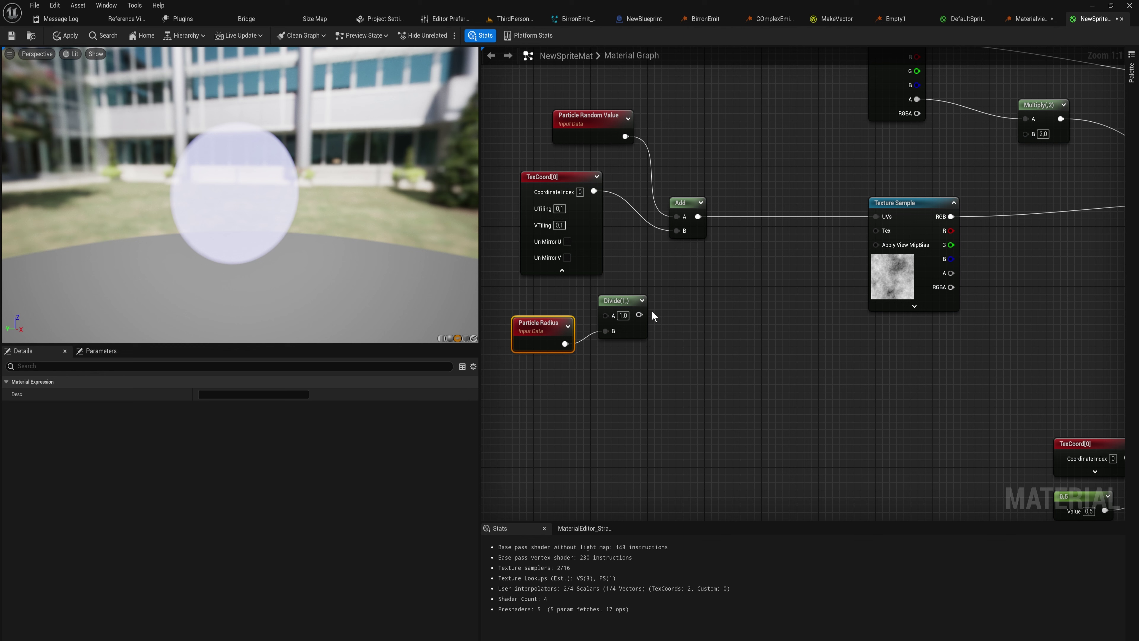
left_click_drag(638, 315, 725, 288)
left_click(690, 268)
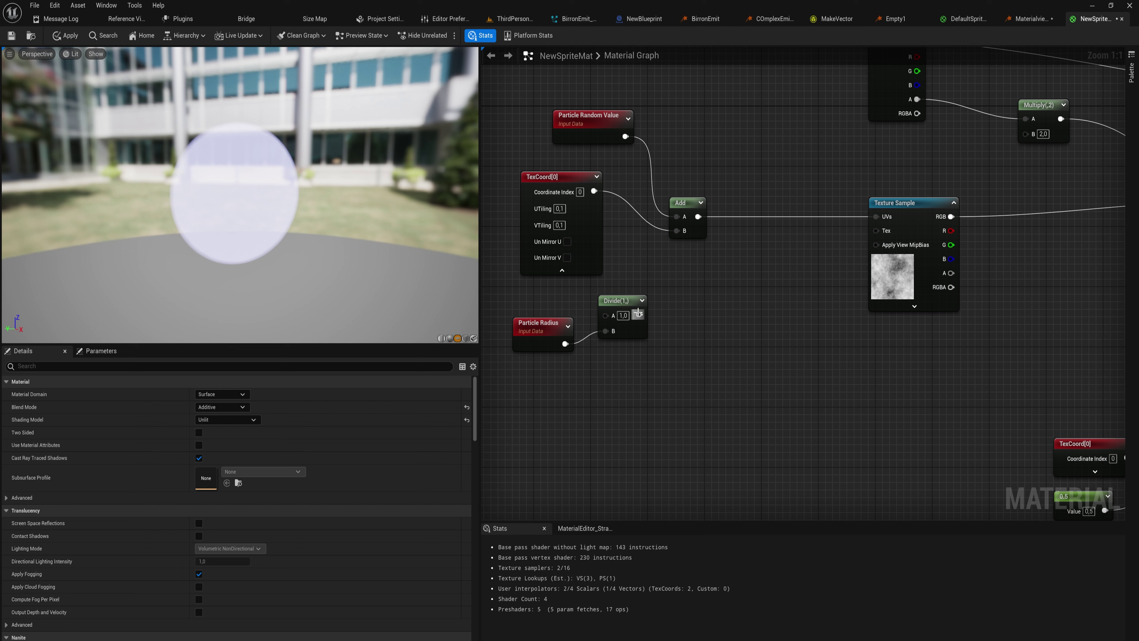
left_click_drag(639, 314, 712, 298)
left_click(881, 204)
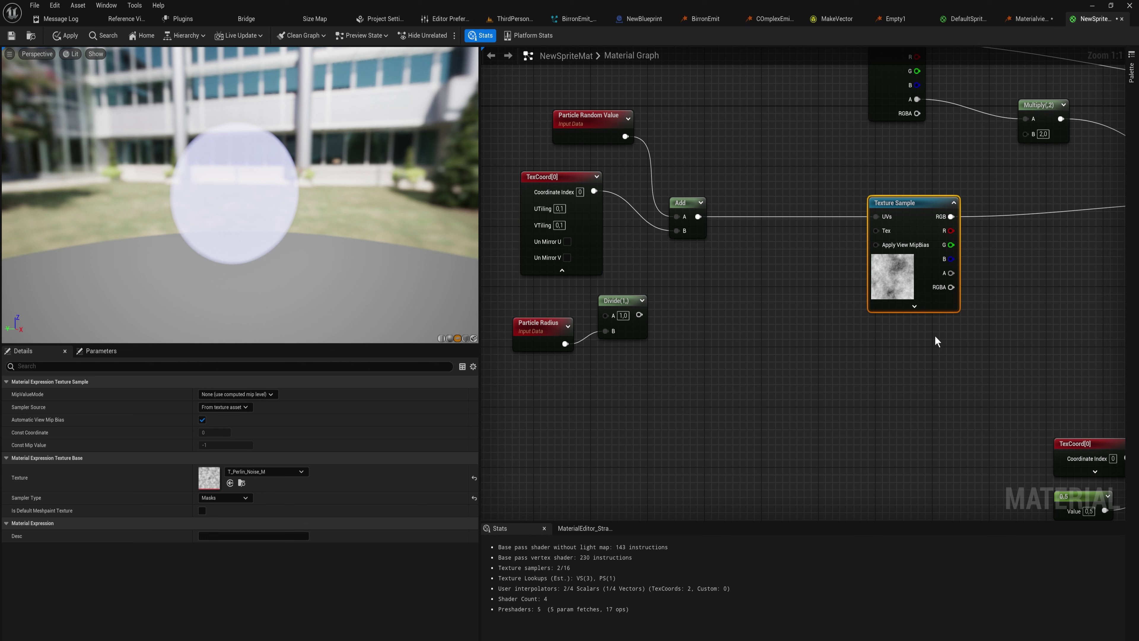
left_click_drag(540, 395, 558, 314)
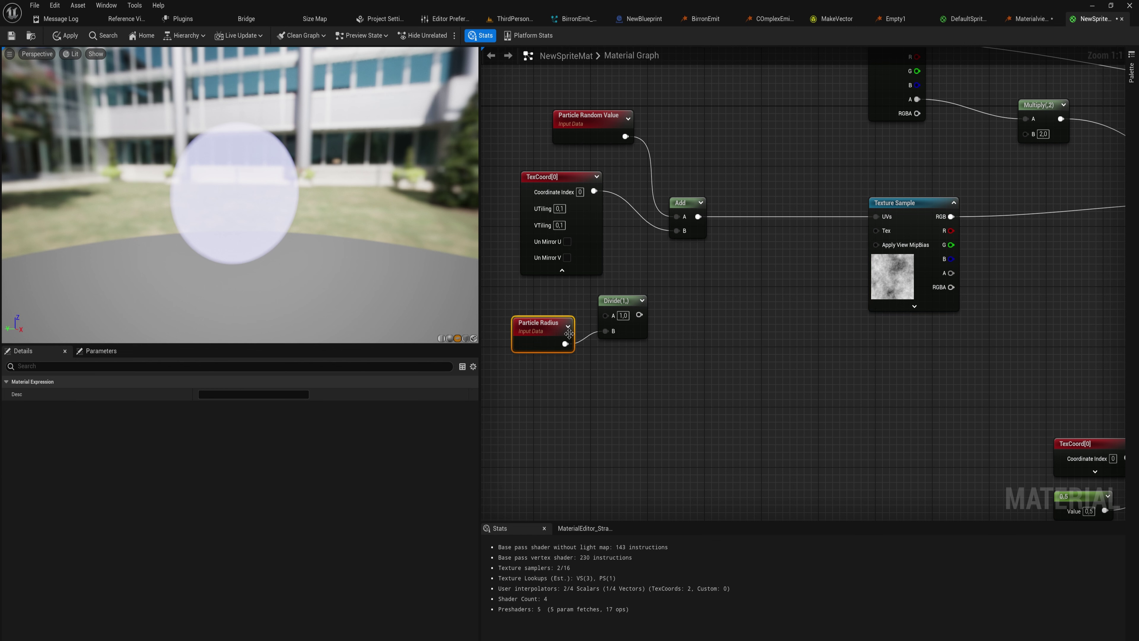
left_click_drag(918, 334, 943, 247)
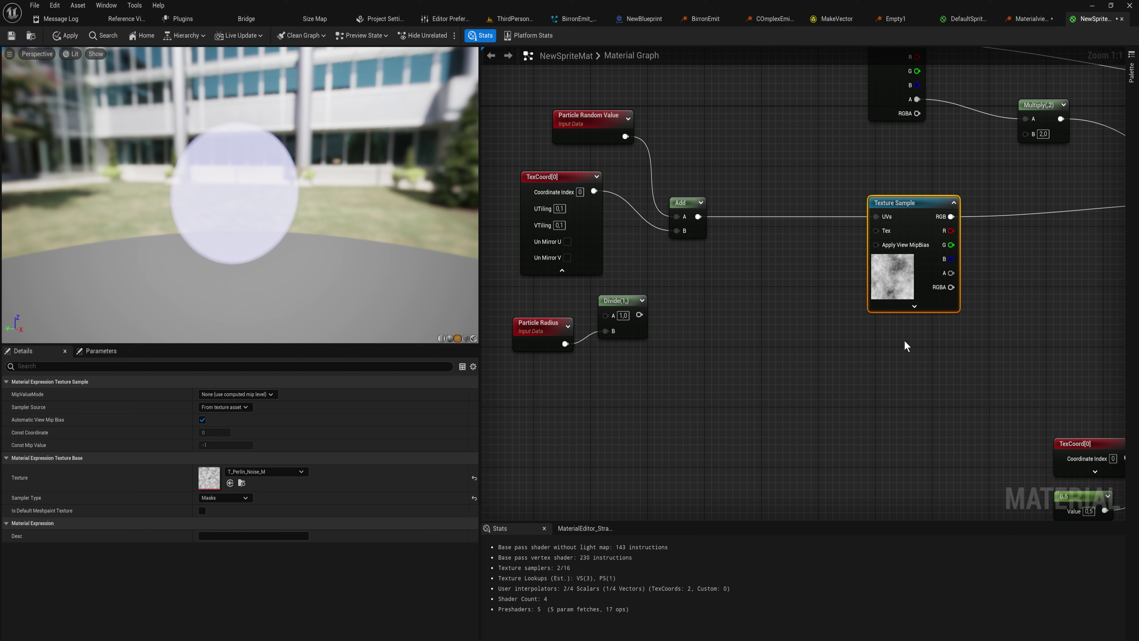
Create a second Divide node from the output of the Particle Radius Divide node and set its B value to 5000
left_click_drag(639, 314, 753, 291)
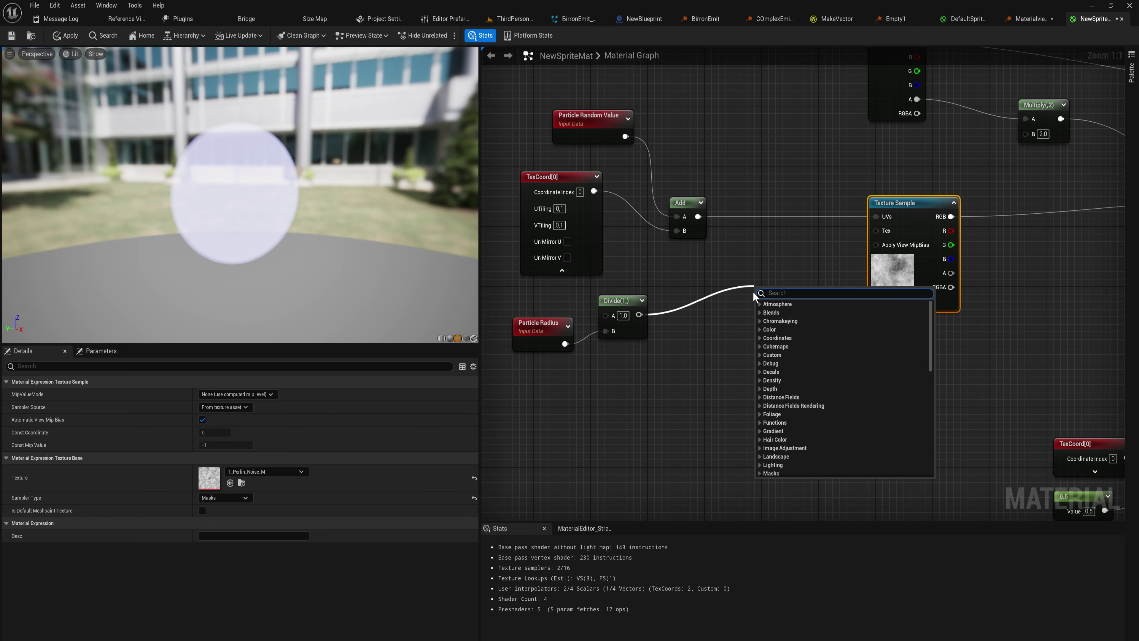
type("divide")
key("Return")
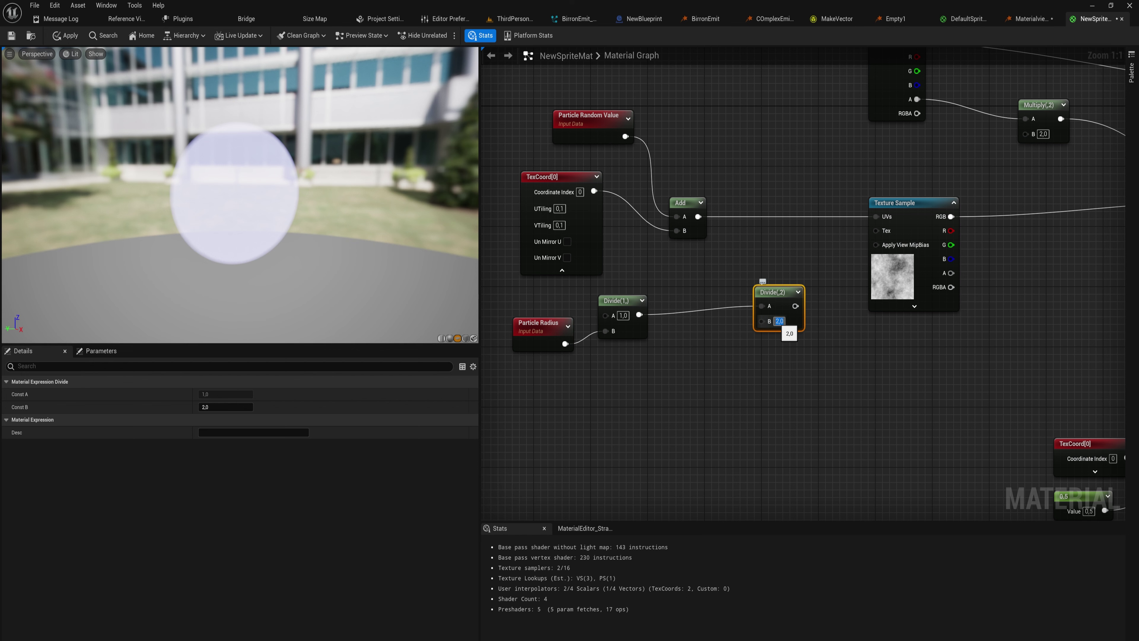
type("250")
left_click_drag(801, 306, 878, 215)
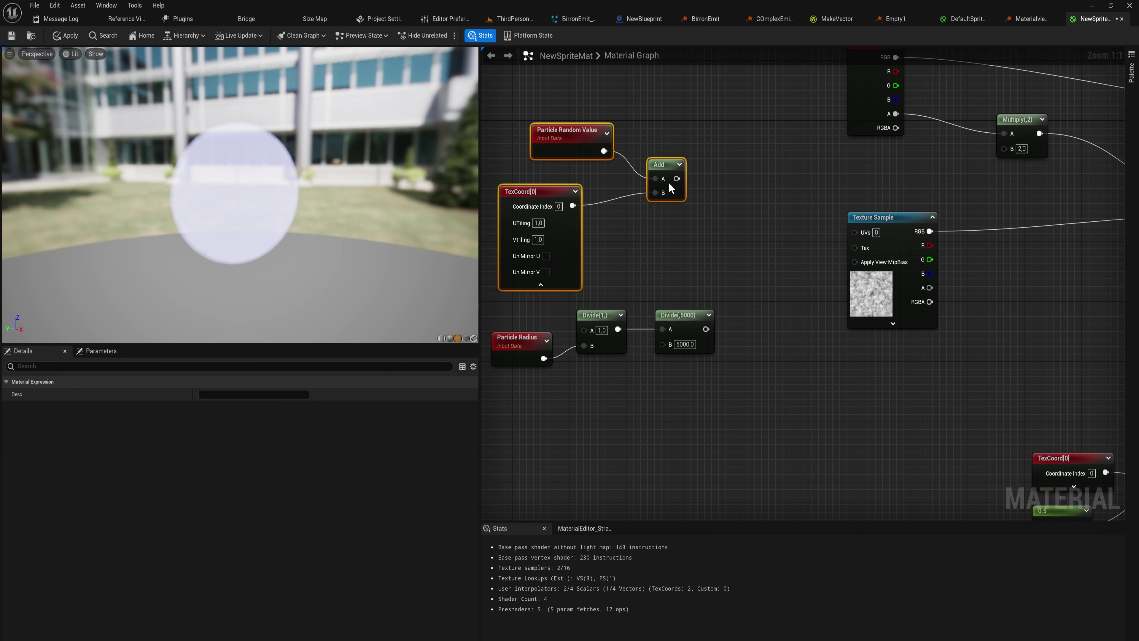
Move the Particle Random Value, TexCoord and Add nodes together farther away from the Texture Sample node
left_click_drag(667, 180, 610, 168)
right_click_drag(632, 218, 750, 184)
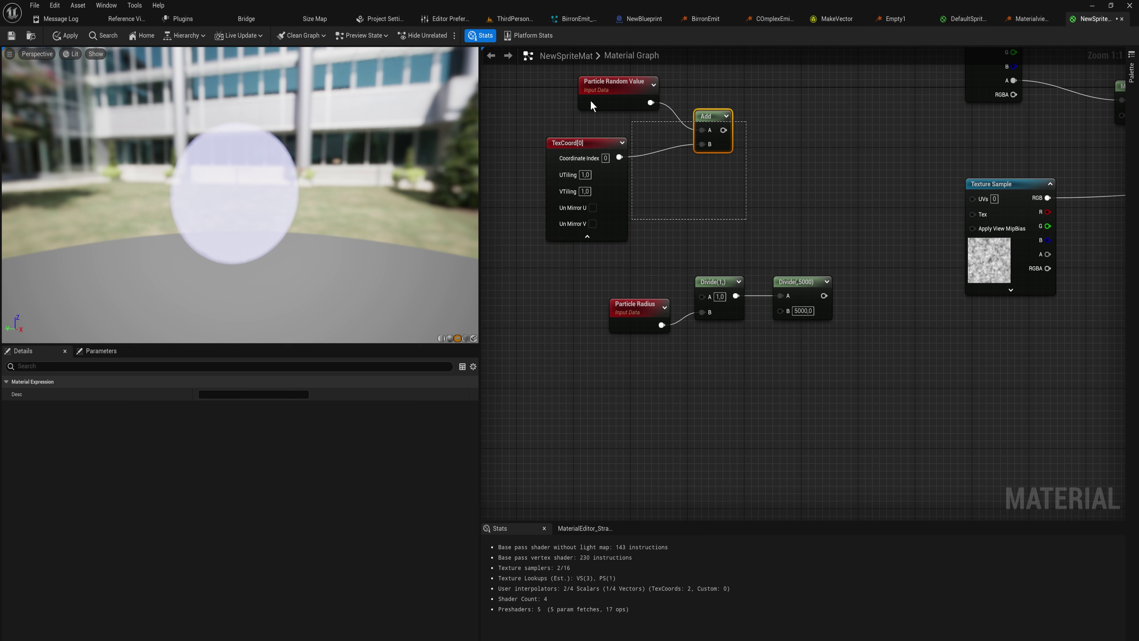
left_click_drag(727, 361, 639, 260)
Detach the divide-by-5000 node from the Particle Radius branch, place it beside the Texture Sample, and connect it to UVs
left_click_drag(799, 285, 904, 188)
right_click_drag(951, 196, 761, 287)
left_click(699, 257, "alt")
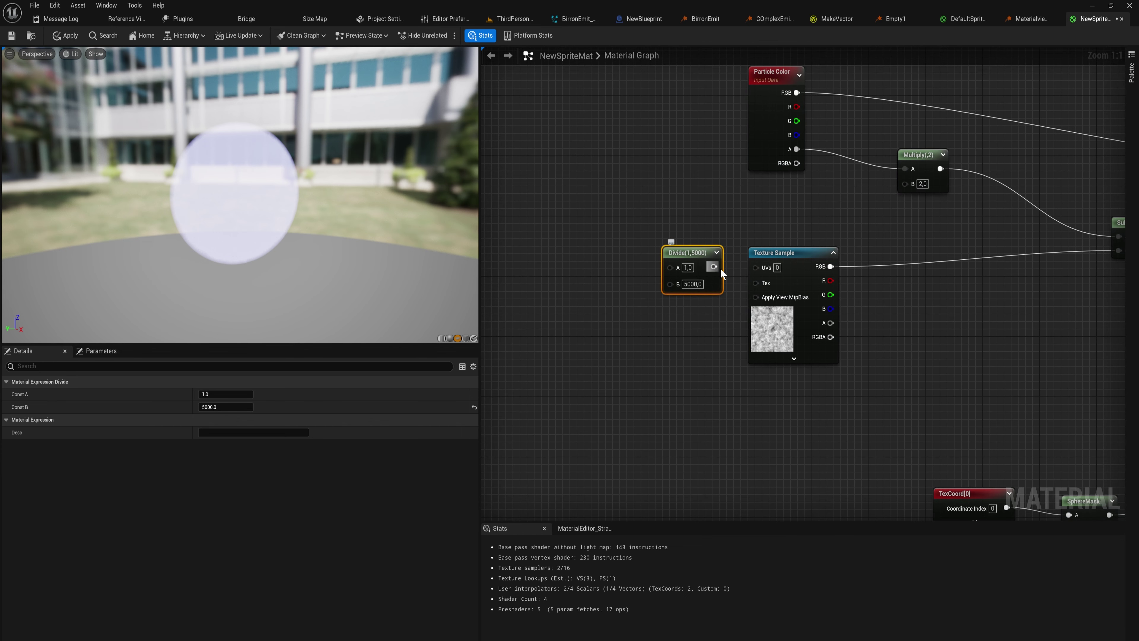
left_click_drag(714, 267, 756, 267)
right_click_drag(662, 299, 865, 296)
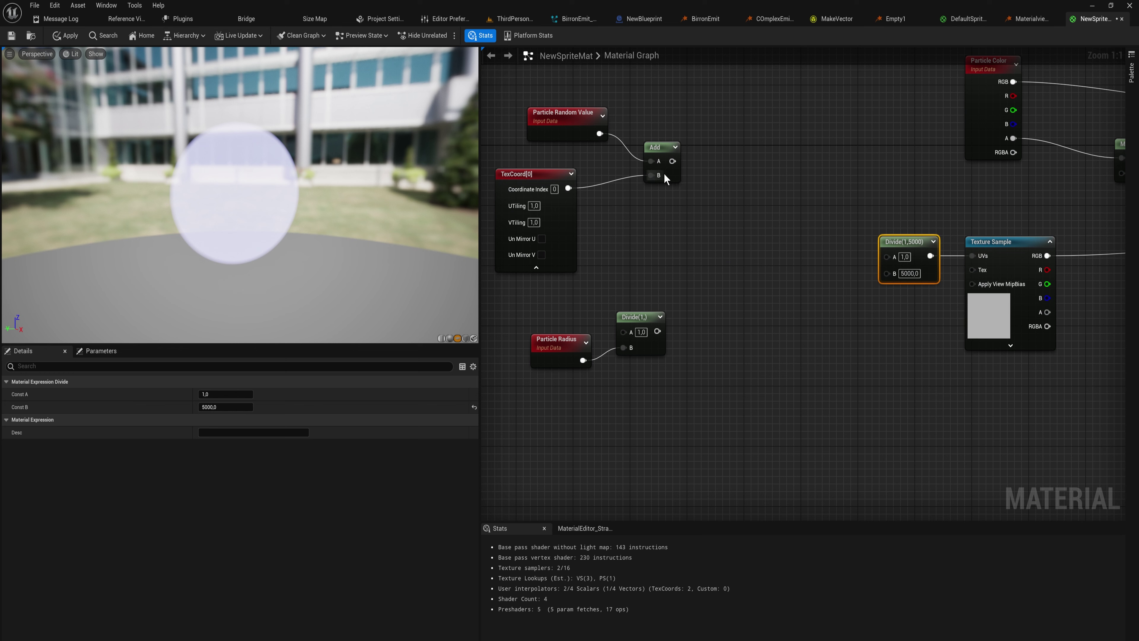
Divide the Add output by the Particle Radius Divide output, feed the result into the divide-by-5000 node's A input, and apply the material
left_click_drag(672, 161, 738, 201)
type("/")
key("Return")
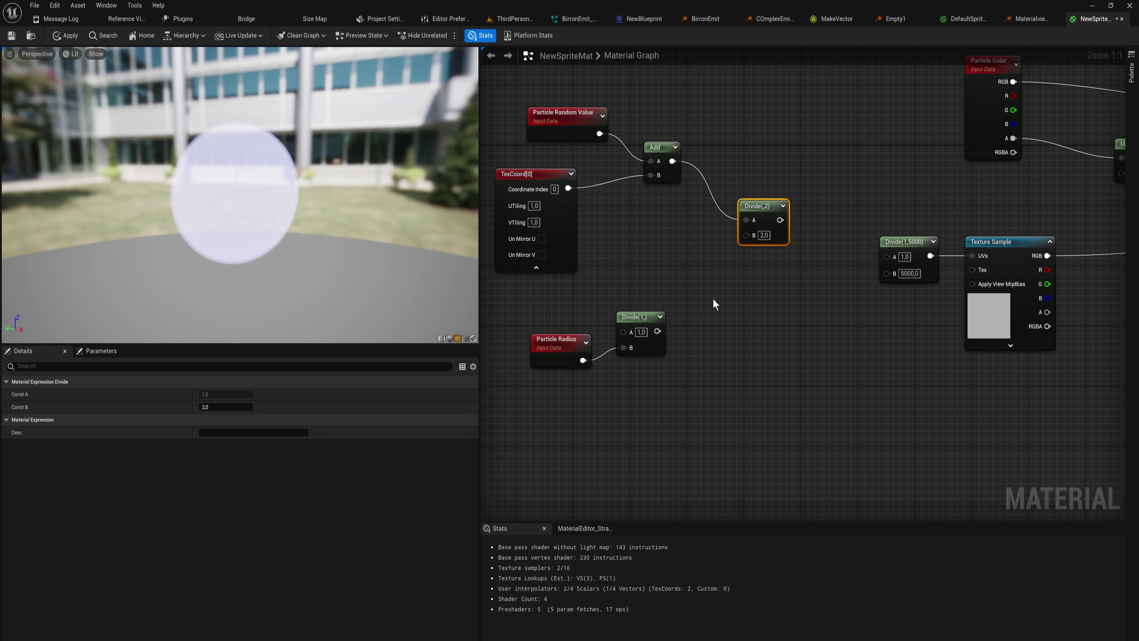
left_click_drag(657, 331, 886, 256)
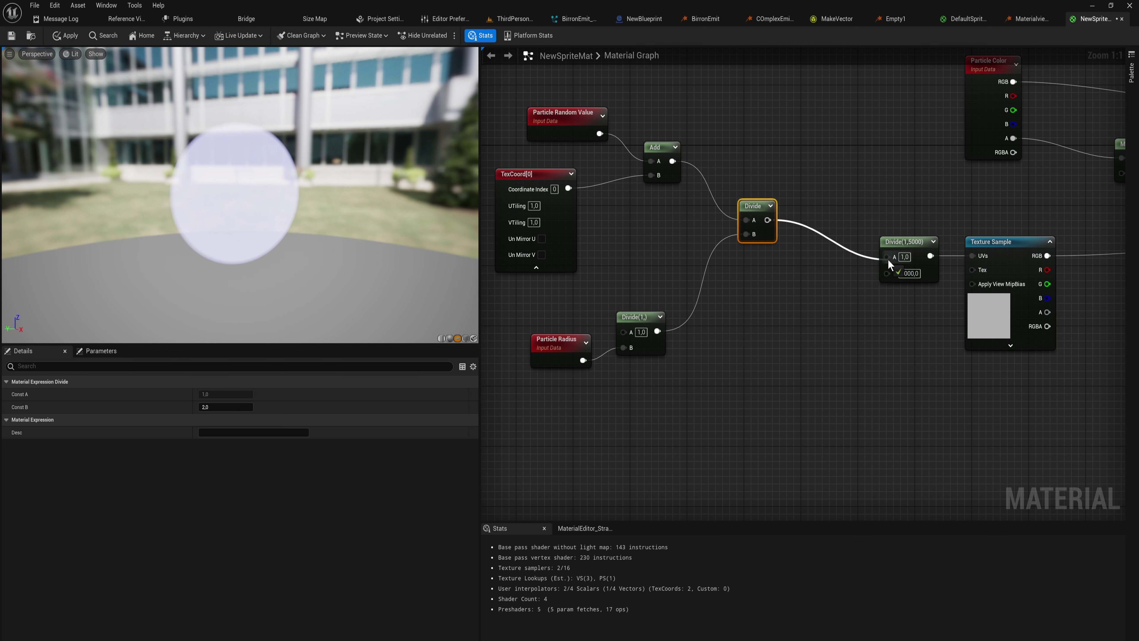
left_click(65, 35)
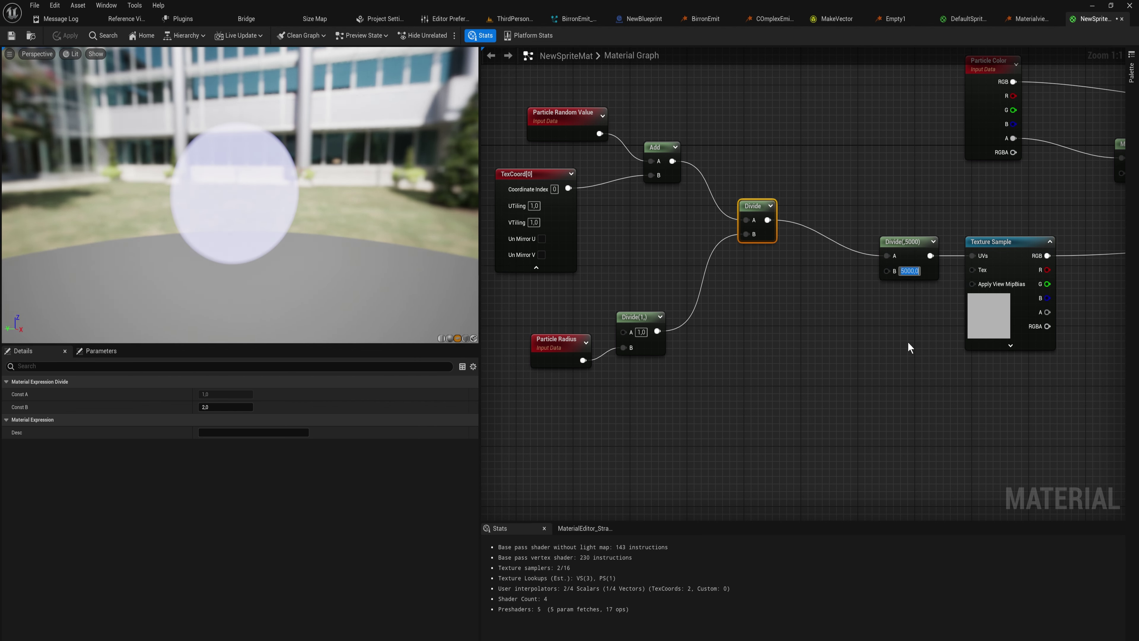
Try 200 as the B value of the Divide node feeding the Texture Sample, and set it to 100
type("200")
key("Return")
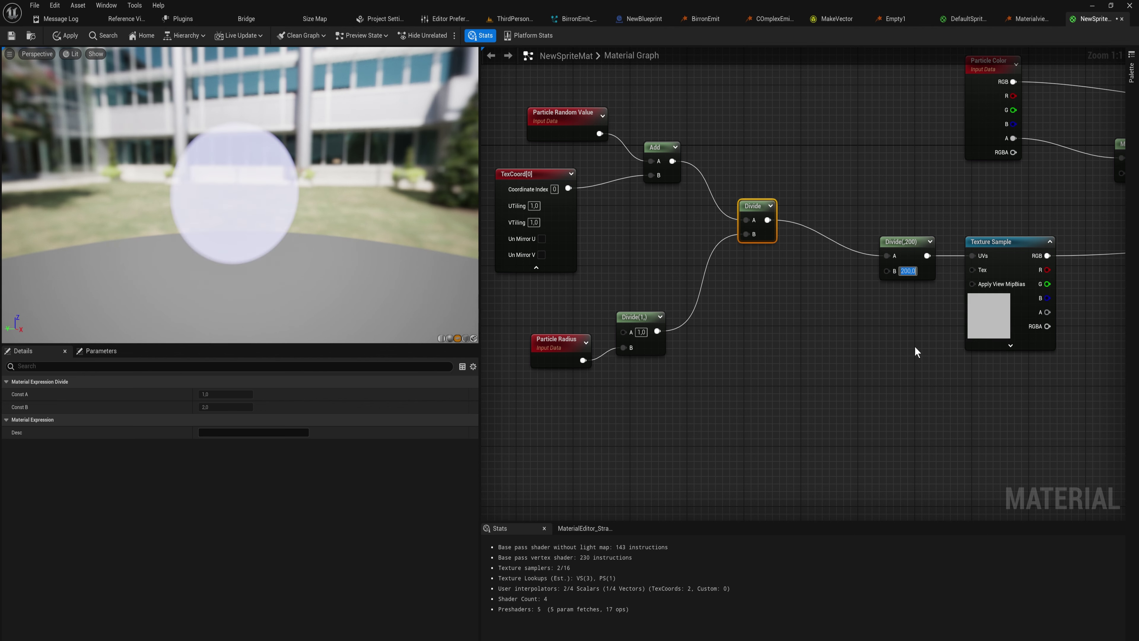
type("100")
key("Return")
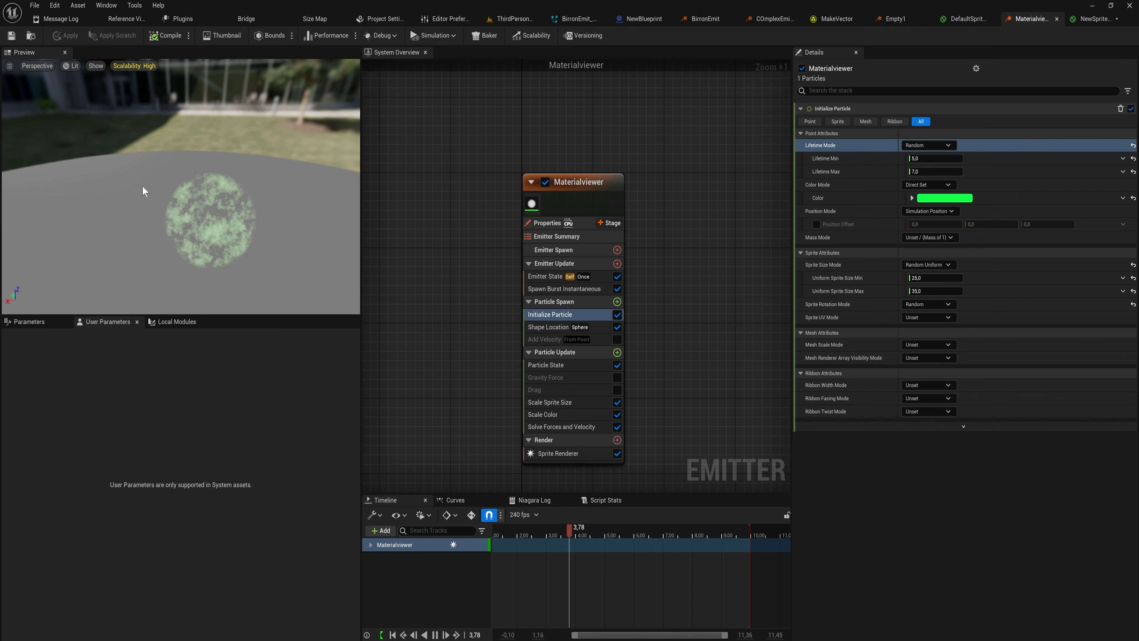
Return to the NewSpriteMat graph and move Particle Random Value, TexCoord and Add away from the central Divide node to make room
left_click(1093, 19)
scroll(588, 215, "down", 1)
right_click_drag(599, 235, 677, 230)
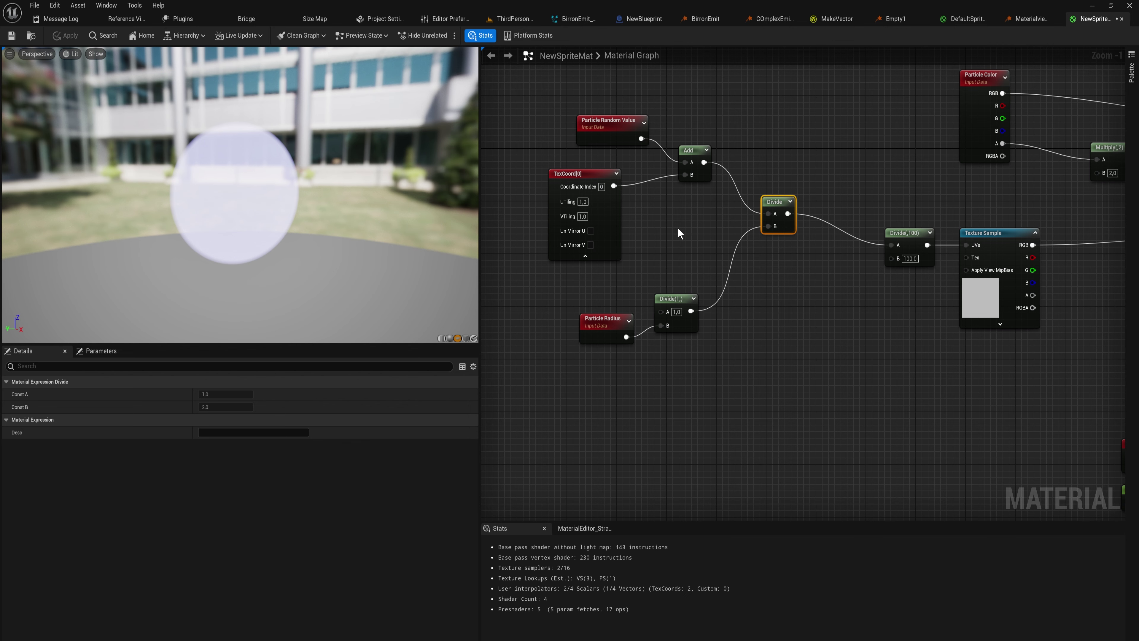
left_click_drag(712, 254, 529, 103)
left_click_drag(696, 147, 606, 151)
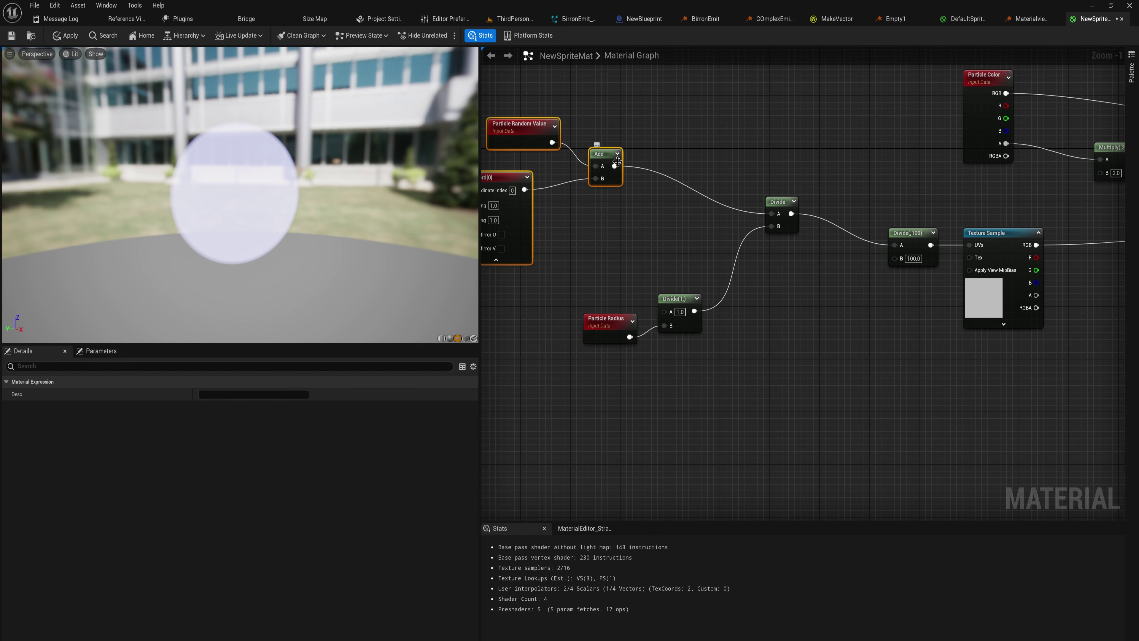
Insert a Subtract node with a B value of 0.5 between the Add node and the central Divide node's A input
left_click_drag(771, 213, 676, 169, "ctrl")
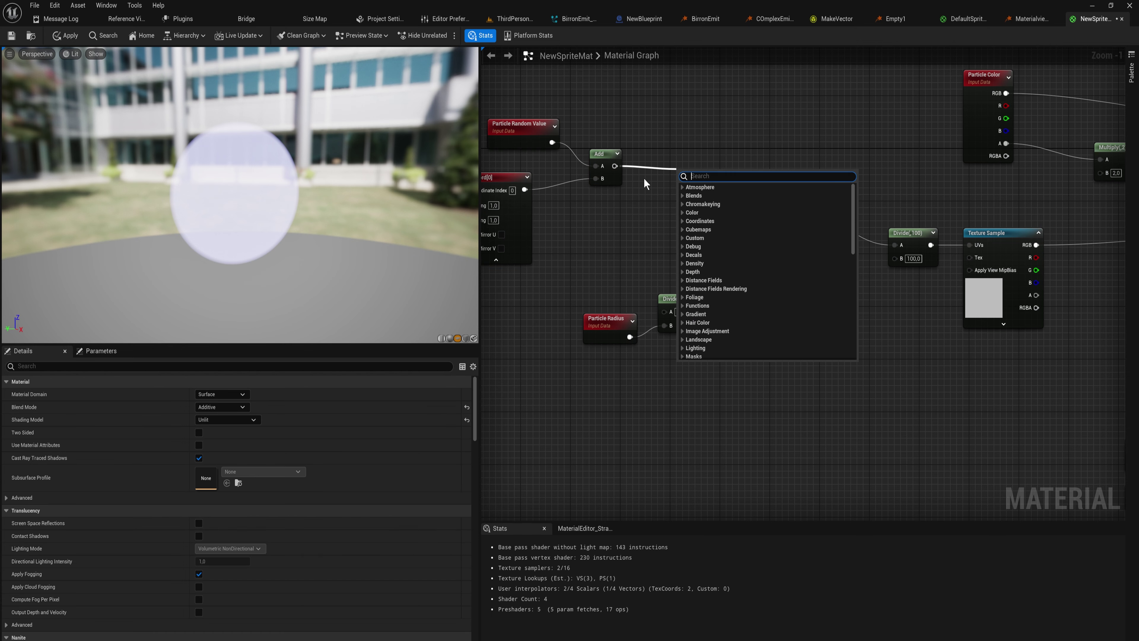
type("-")
key("Return")
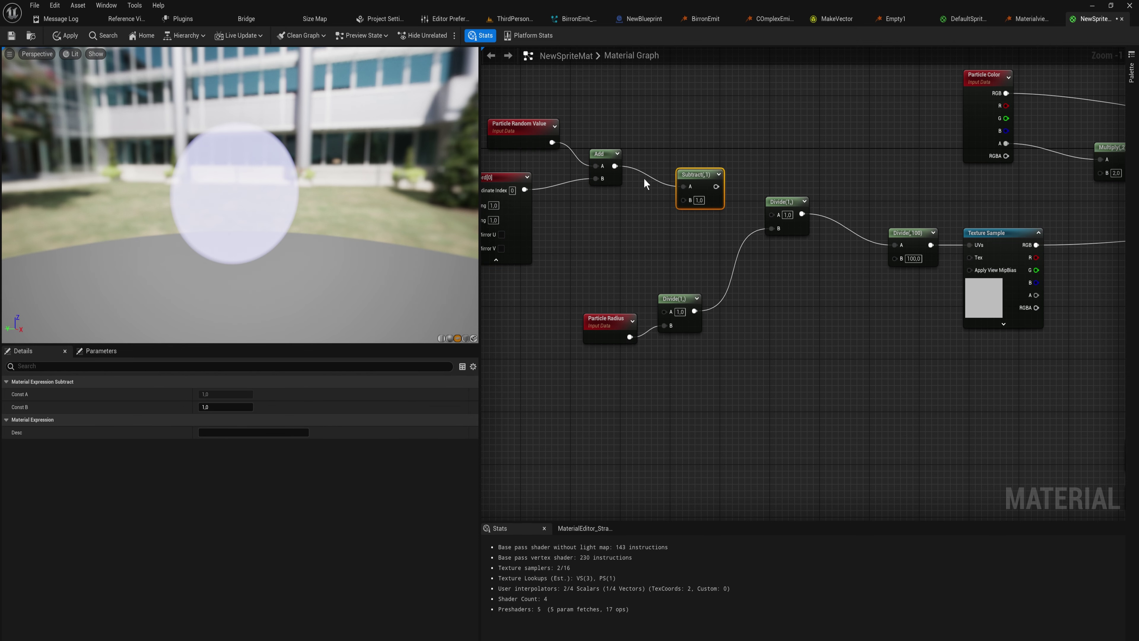
left_click(698, 200)
type("0,5")
key("Return")
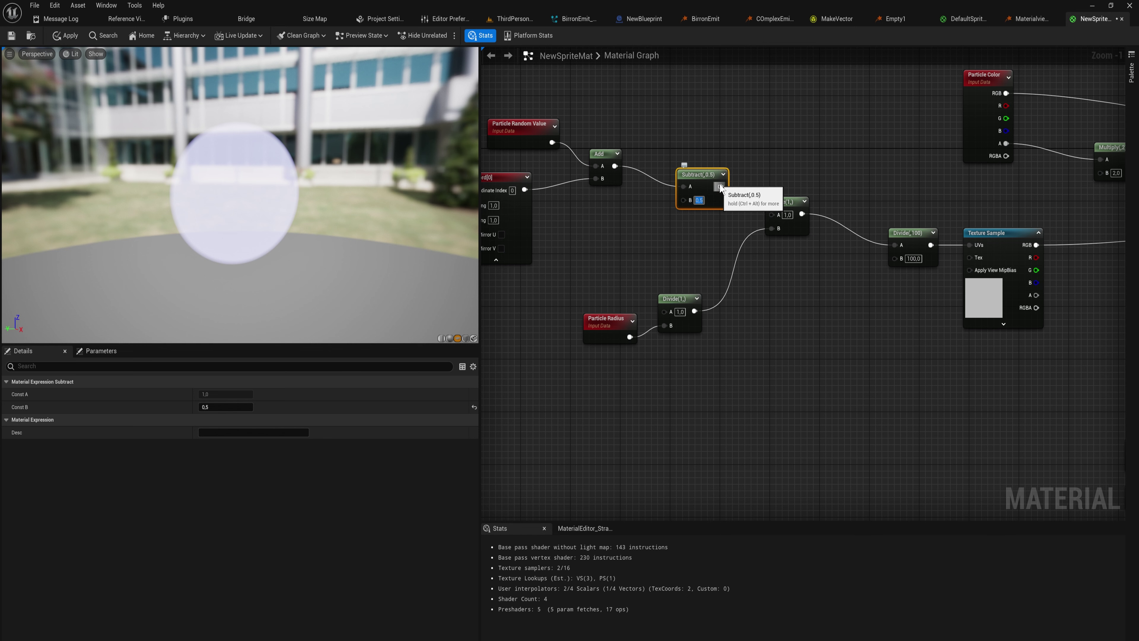
left_click_drag(720, 187, 777, 216)
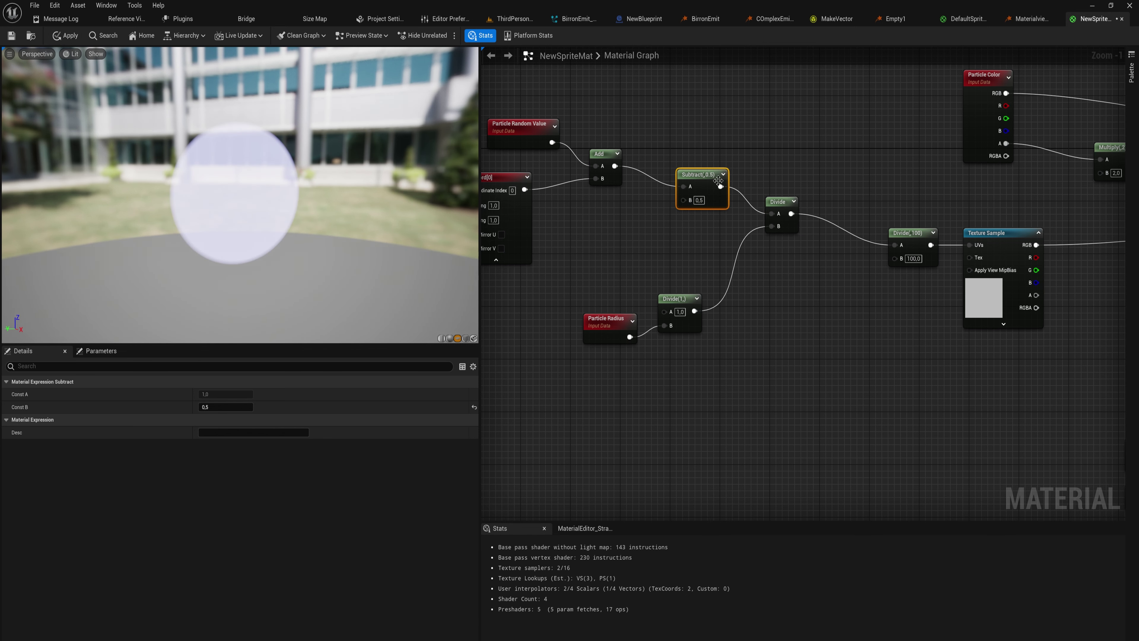
Tidy the positions of the Subtract node and the central Divide node, and apply the material
left_click_drag(705, 176, 686, 162)
mouse_move(610, 223)
right_mouse_down()
mouse_move(709, 227)
mouse_move(626, 235)
right_mouse_up()
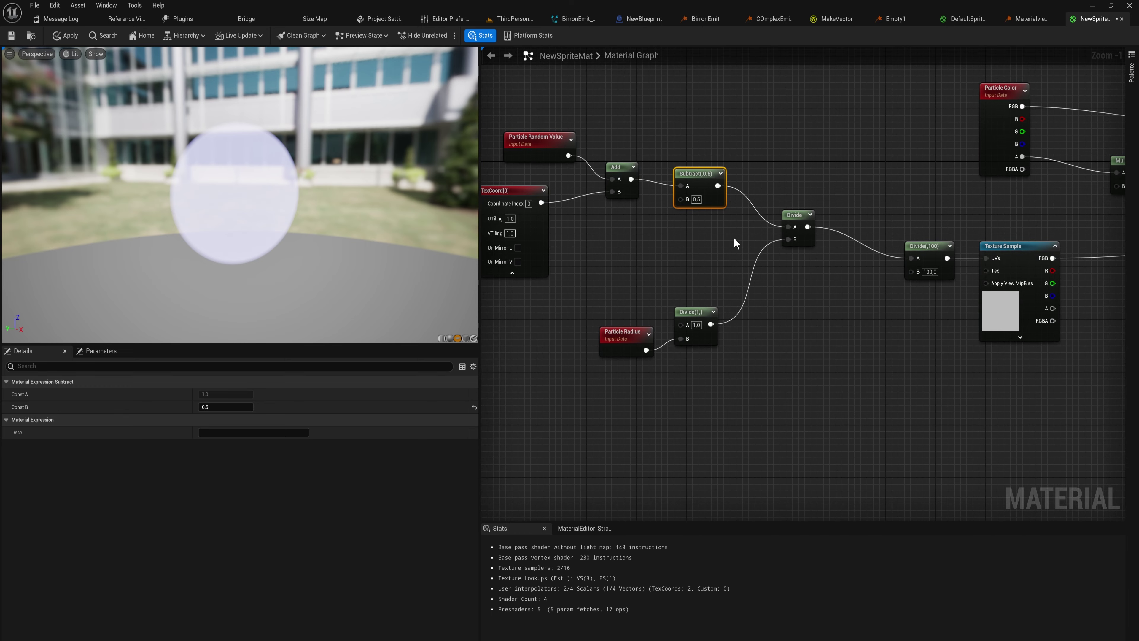
left_click_drag(799, 227, 810, 238)
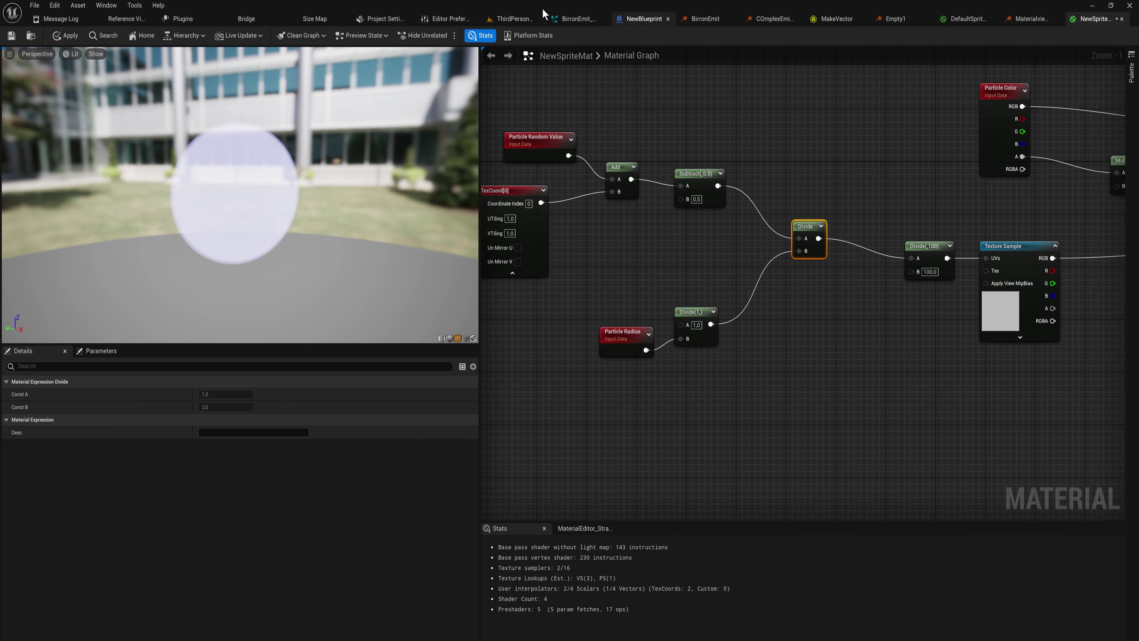
left_click_drag(729, 252, 491, 127)
right_click_drag(661, 278, 677, 278)
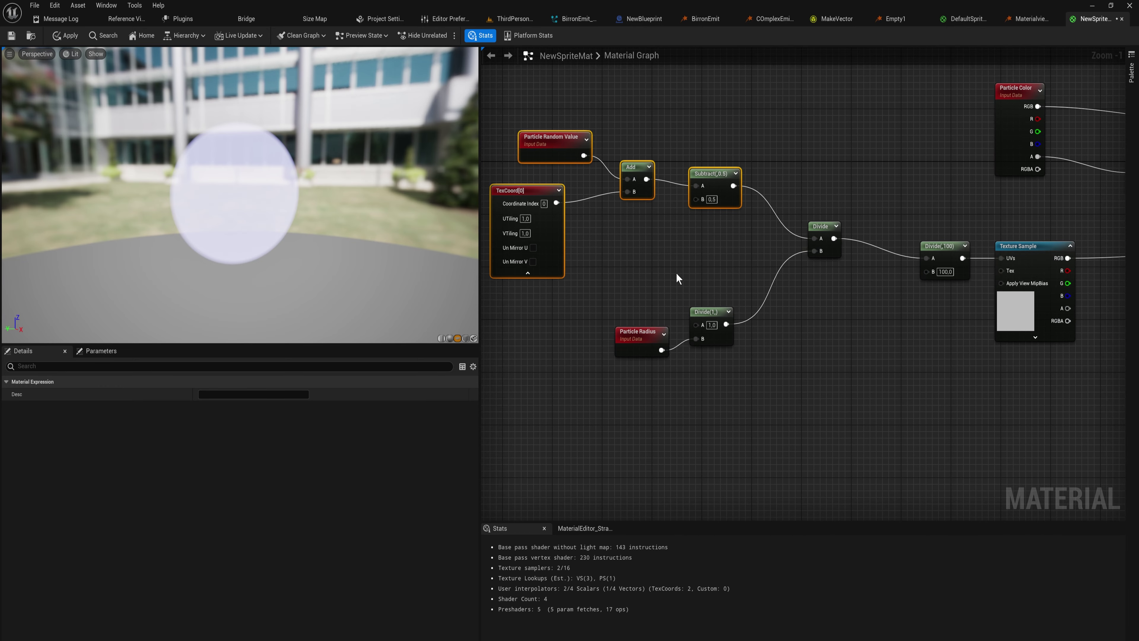
right_click_drag(742, 259, 754, 259)
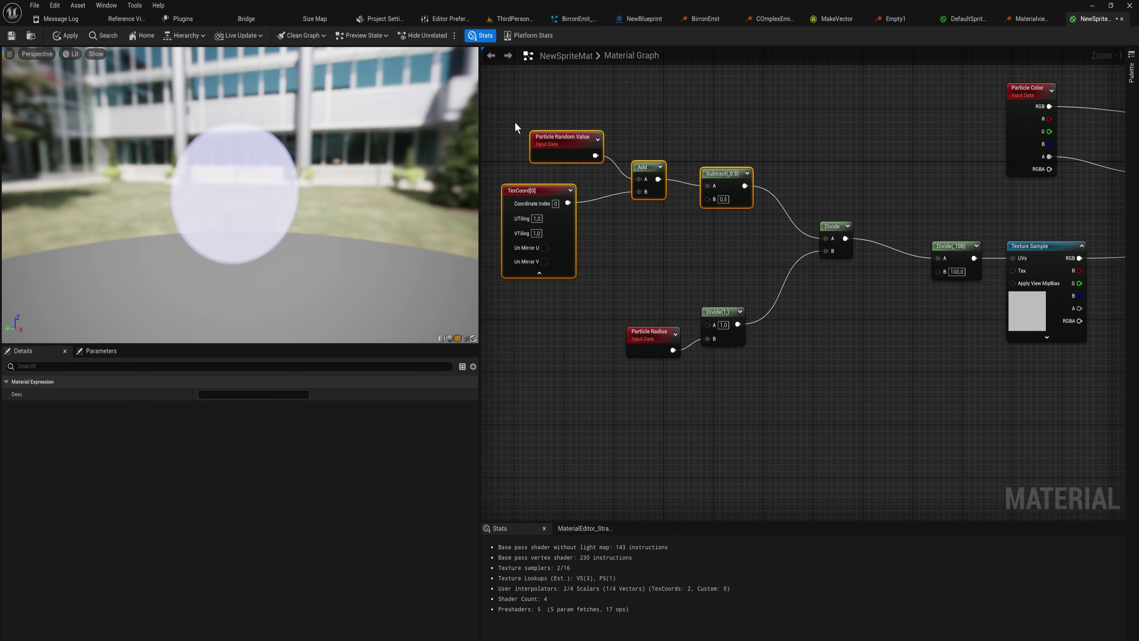
left_click(65, 36)
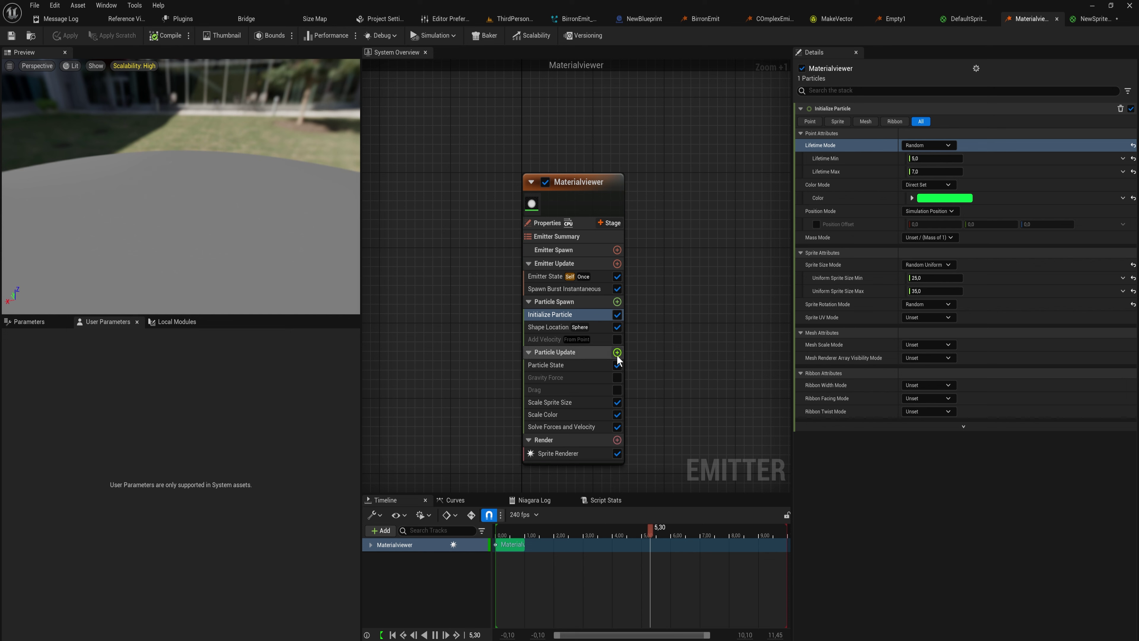
In the Materialviewer emitter, enable the Add Velocity and Drag modules and set the Spawn Burst Instantaneous spawn count to 50
left_click(616, 339)
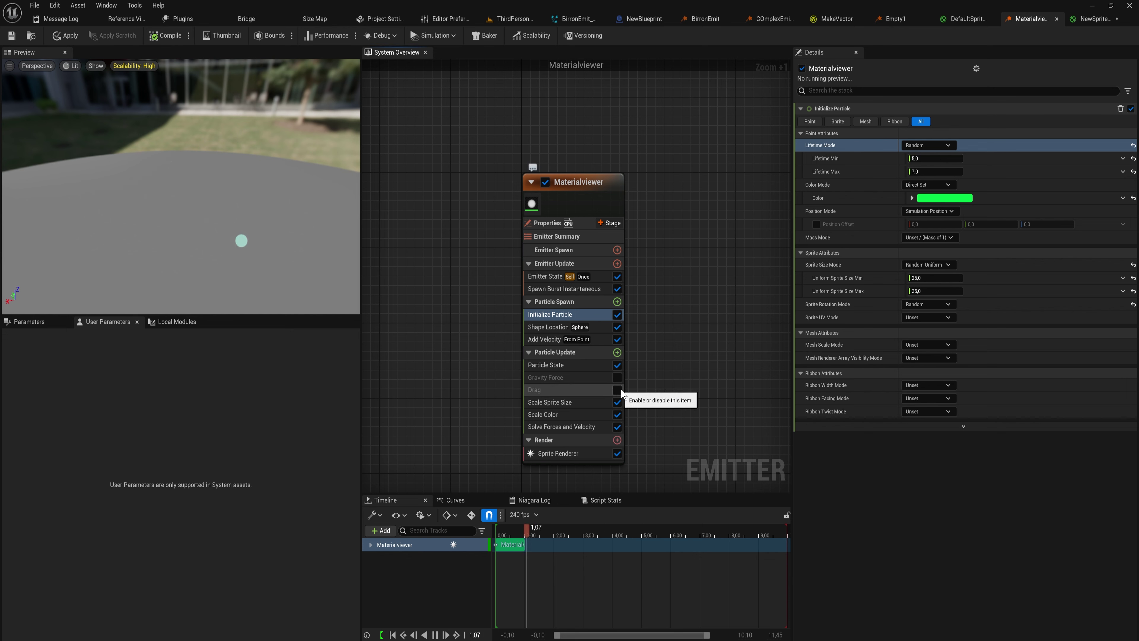
left_click(617, 389)
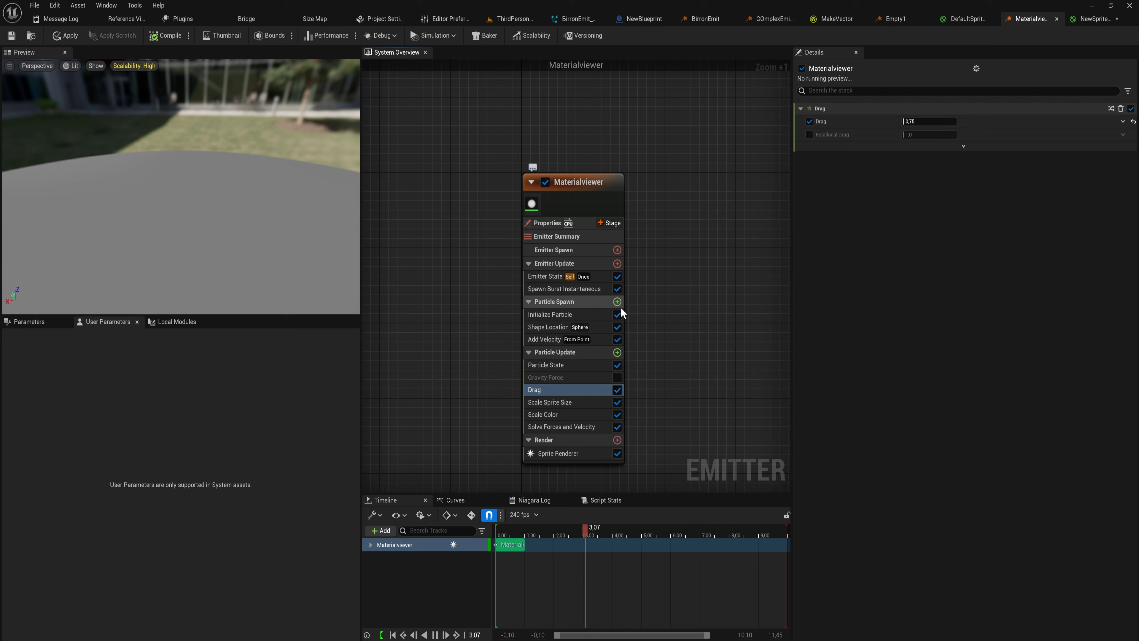
left_click(582, 289)
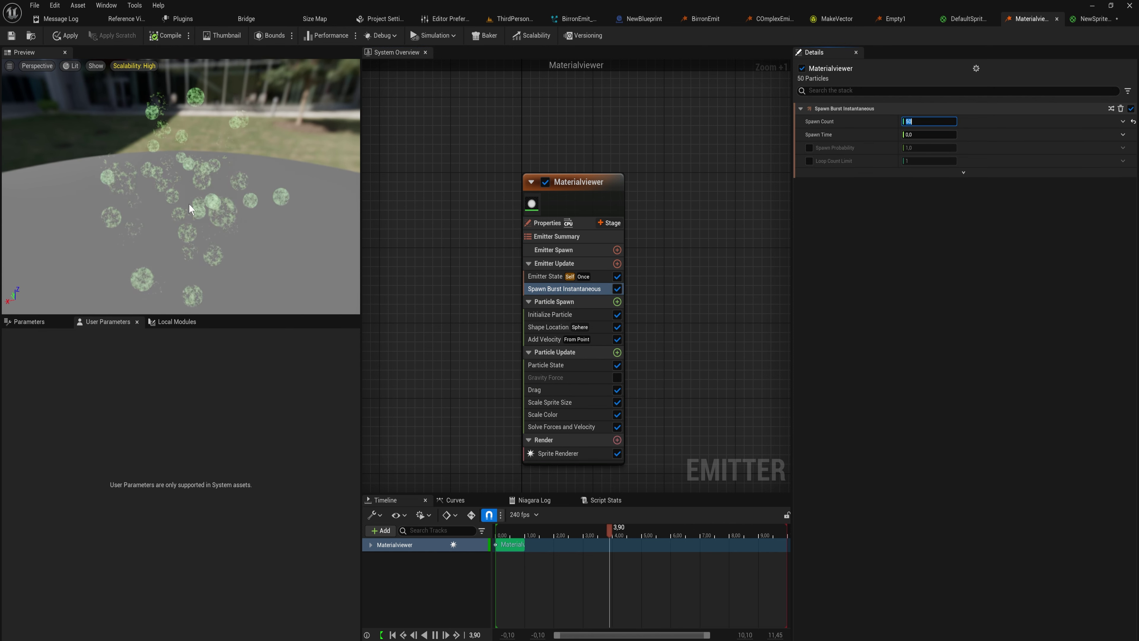
Set the Initialize Particle lifetime range to a minimum of 1 and a maximum of 2
left_click(591, 314)
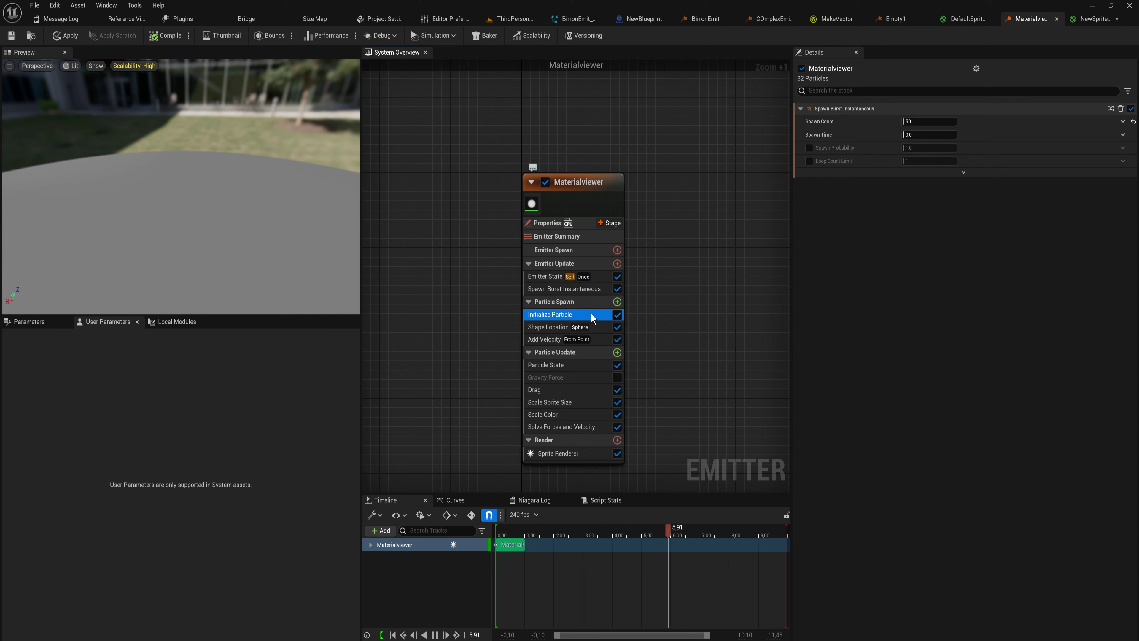
left_click(935, 159)
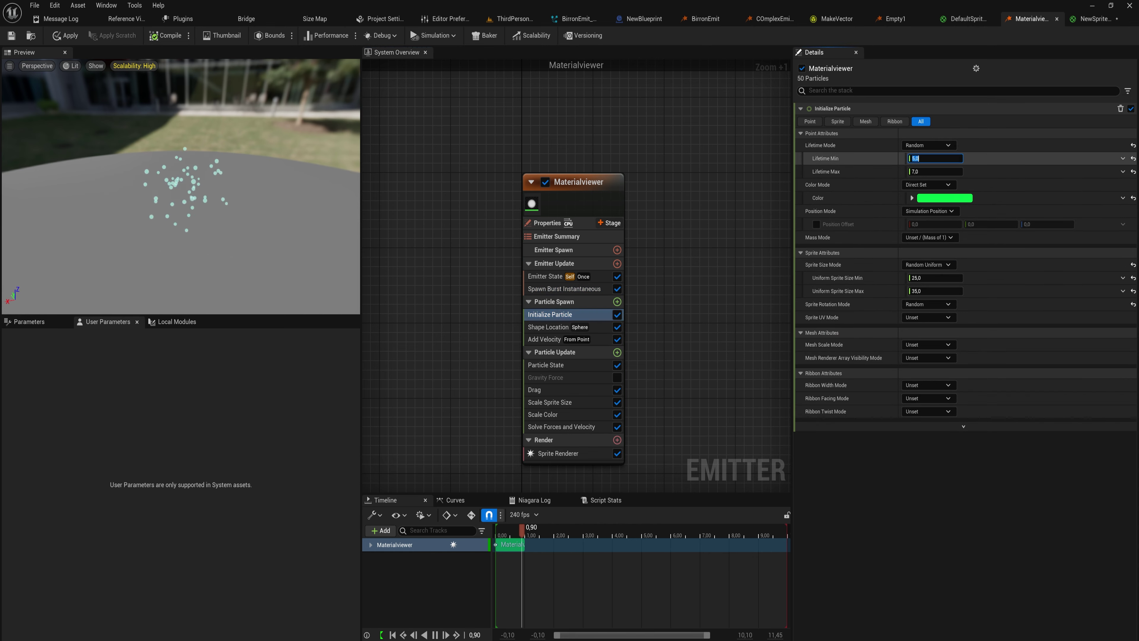
type("1")
key("Tab")
type("2")
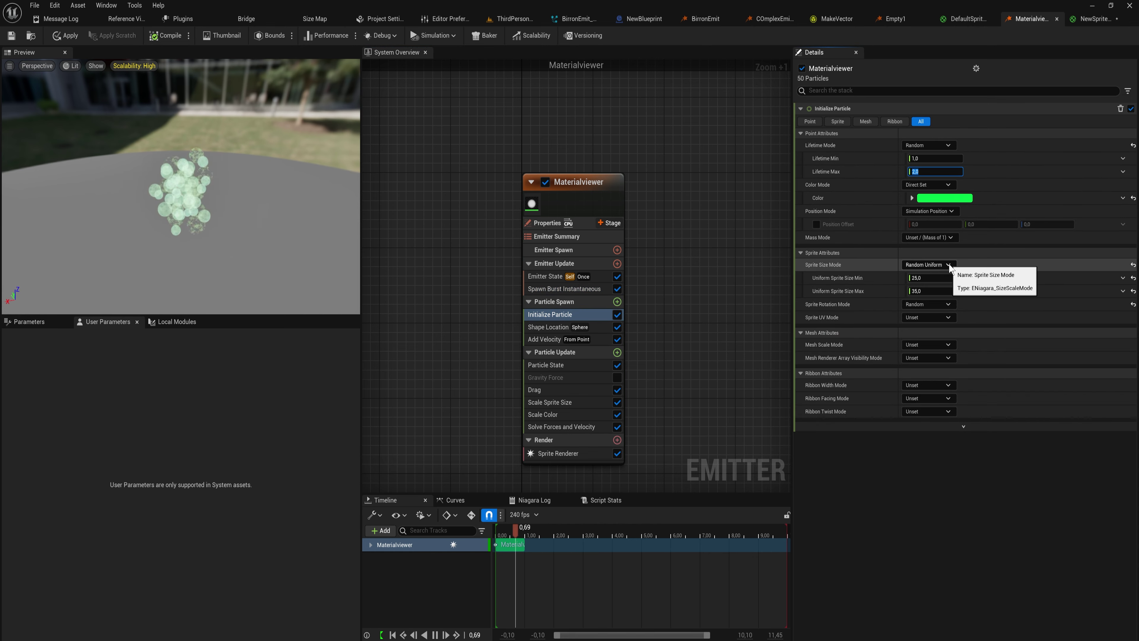
key("Return")
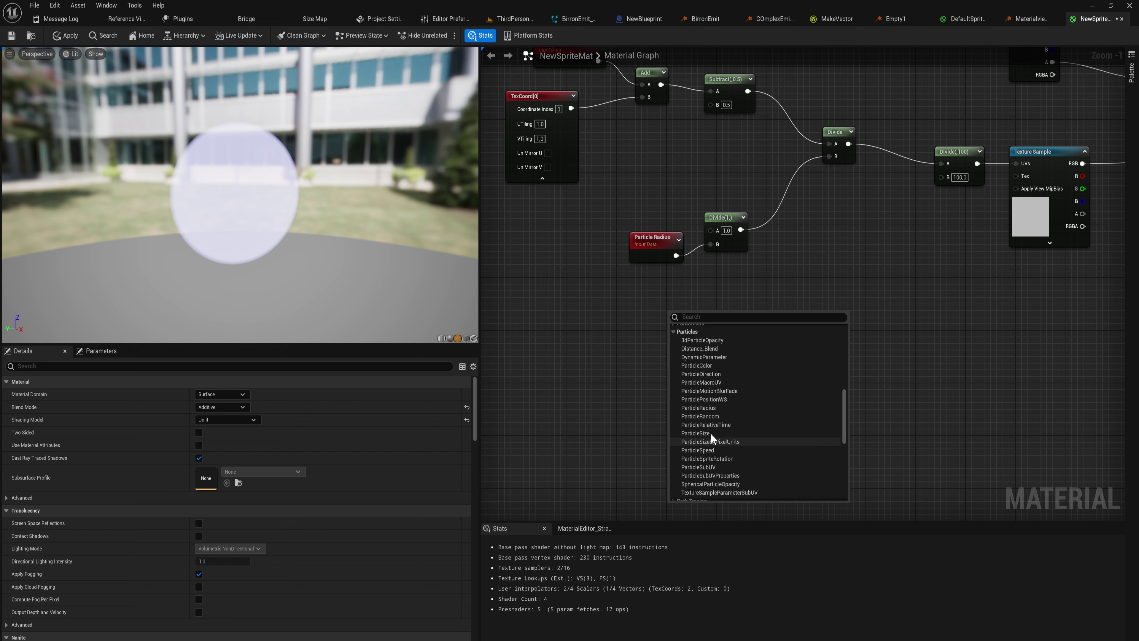
Add a Particle Speed node to the NewSpriteMat graph and create a Divide node from its output
left_click(712, 451)
left_click_drag(713, 319, 813, 331)
type("divide")
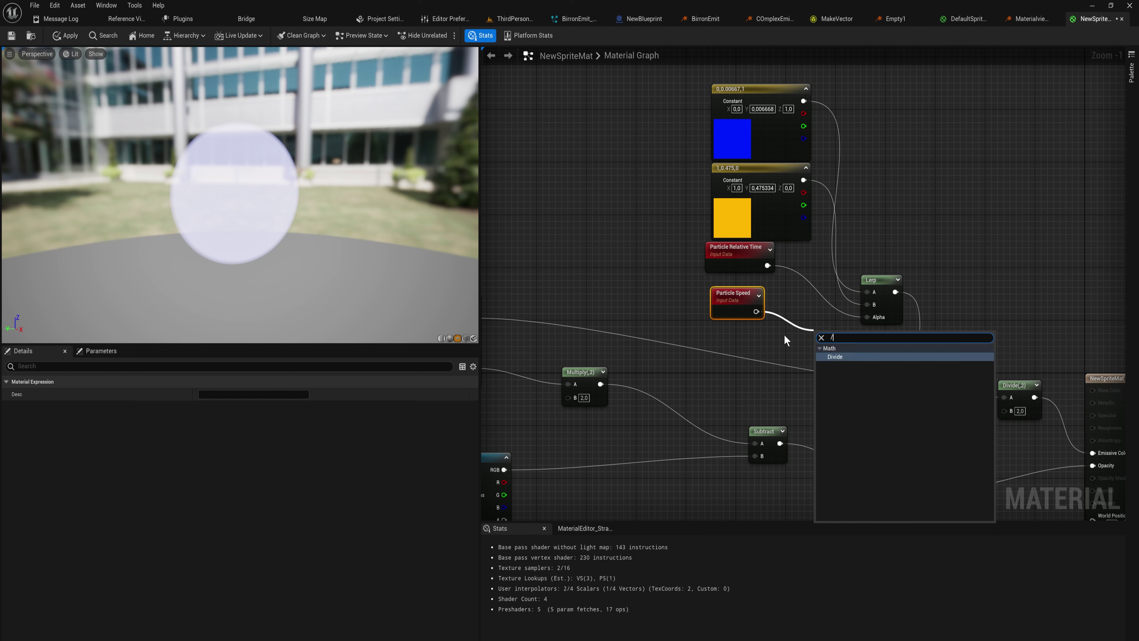
key("Return")
Spread out the Particle Speed, its Divide, and the Particle Relative Time nodes ahead of the Lerp node
left_click_drag(736, 295, 580, 276)
left_click_drag(830, 335, 734, 305)
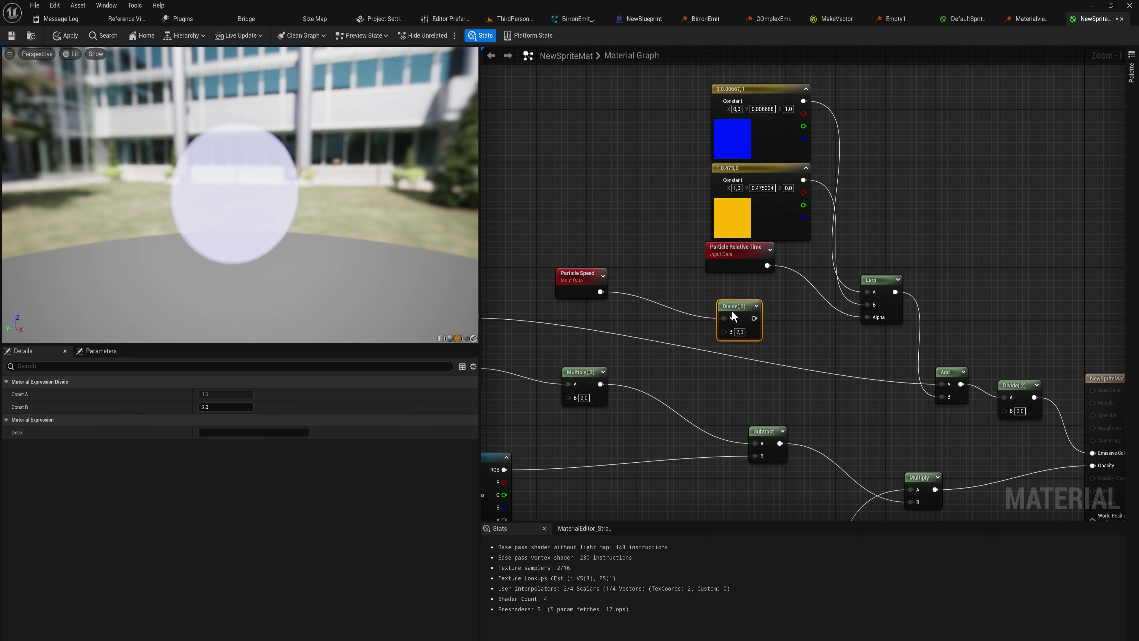
left_click_drag(745, 252, 623, 212)
left_click(649, 279)
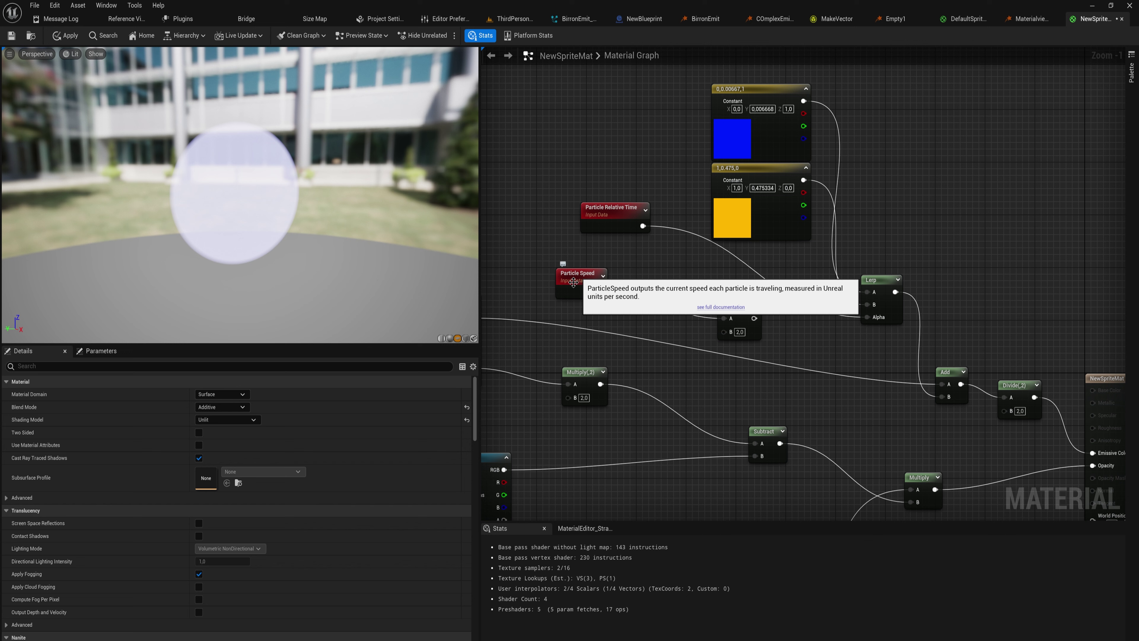
Move the Divide node beside Particle Speed and set its B value to 150
left_click_drag(742, 312, 603, 237)
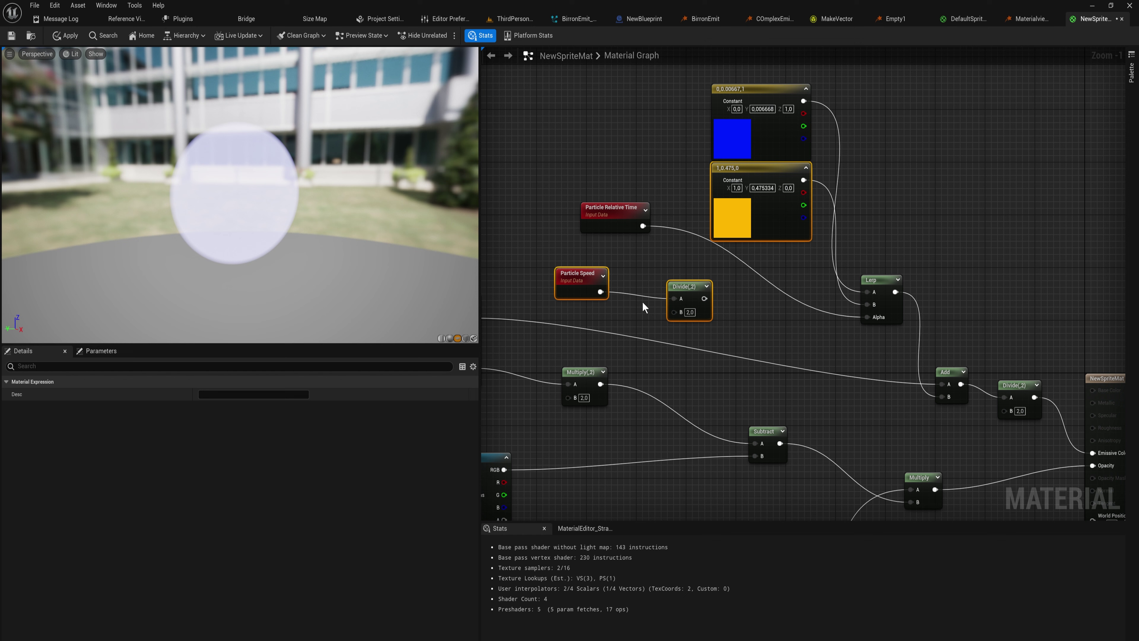
left_click(746, 341)
left_click(689, 311)
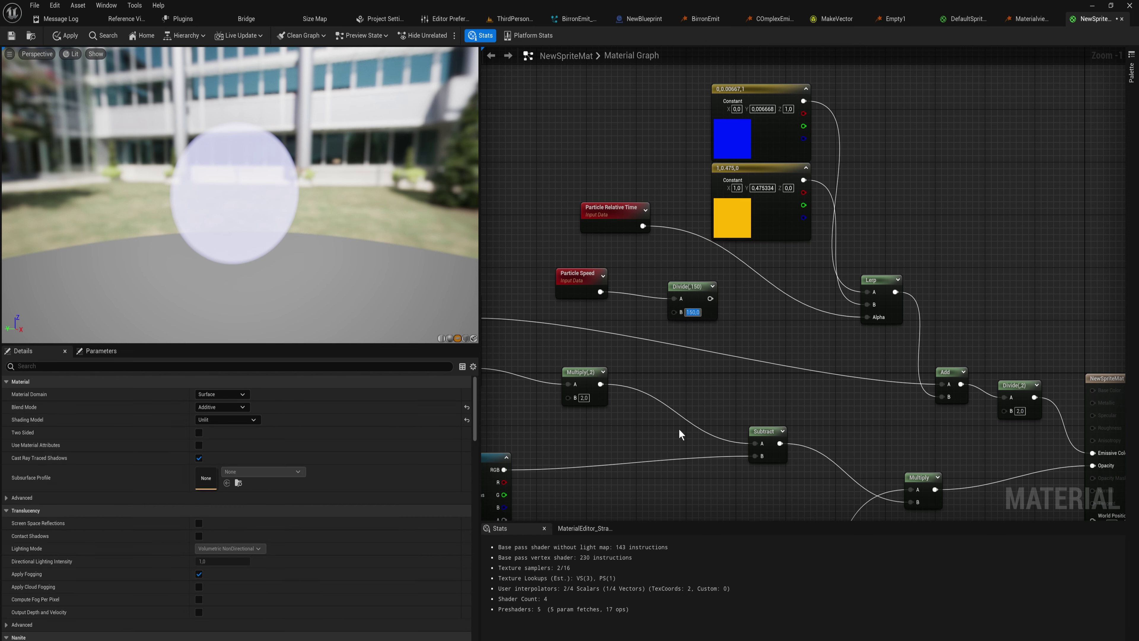
Route the Particle Speed Divide output through a new Saturate node into the Lerp's Alpha, and apply the material
left_click_drag(709, 298, 766, 311)
type("satur")
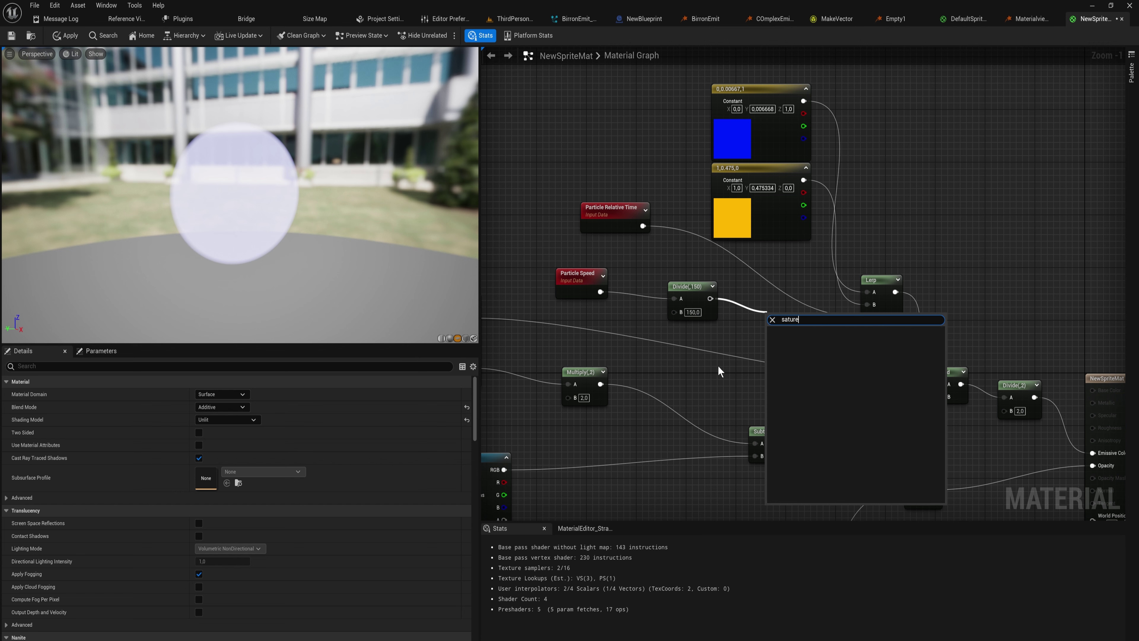
key("Return")
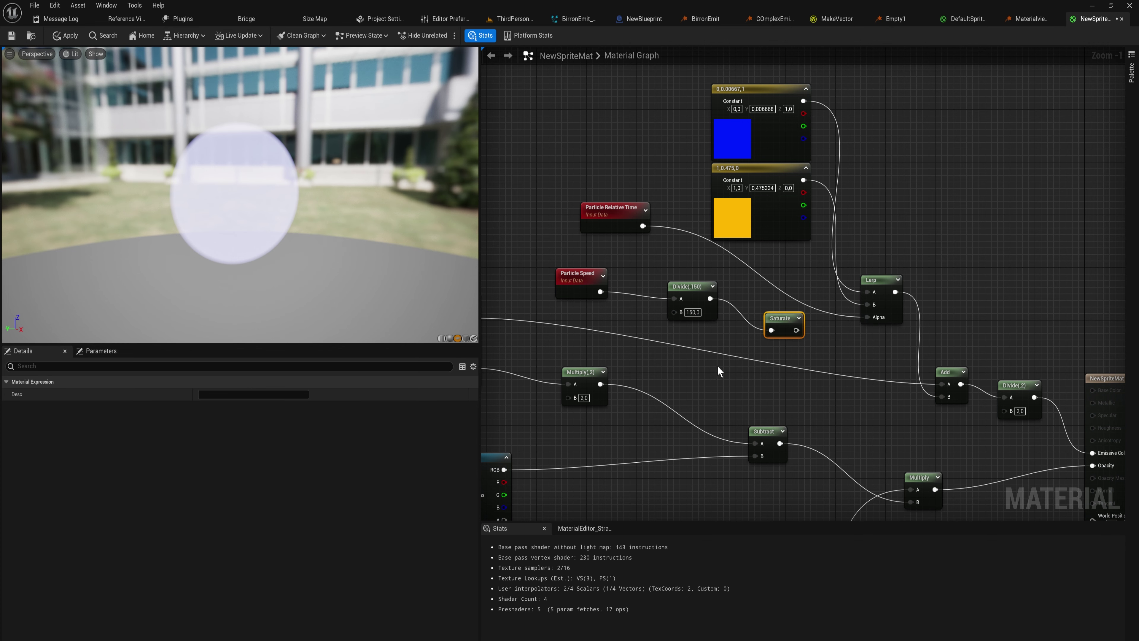
left_click_drag(795, 330, 877, 317)
left_click(67, 40)
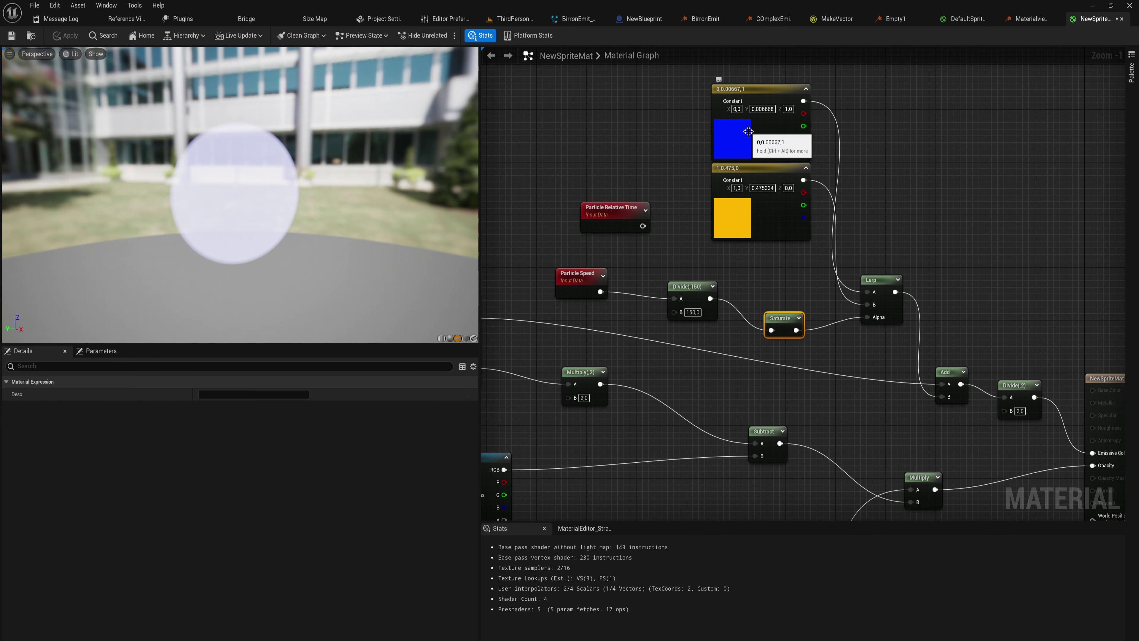
left_click(605, 222)
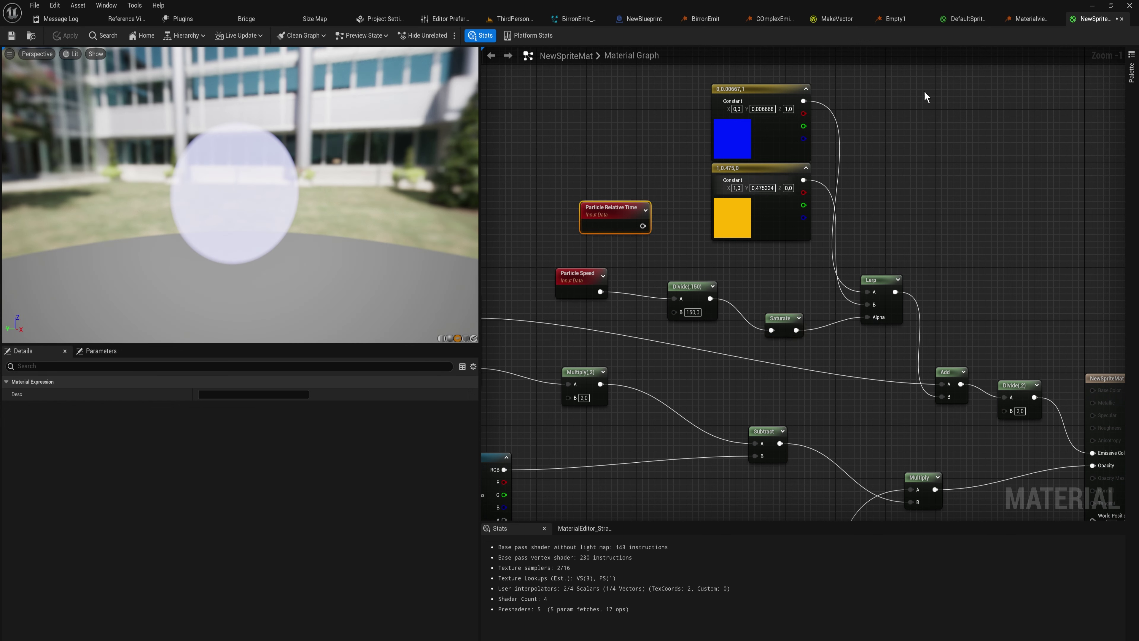
In the Materialviewer emitter, set the Initialize Particle color to white with hex value FFFFFFFF
left_click(1039, 20)
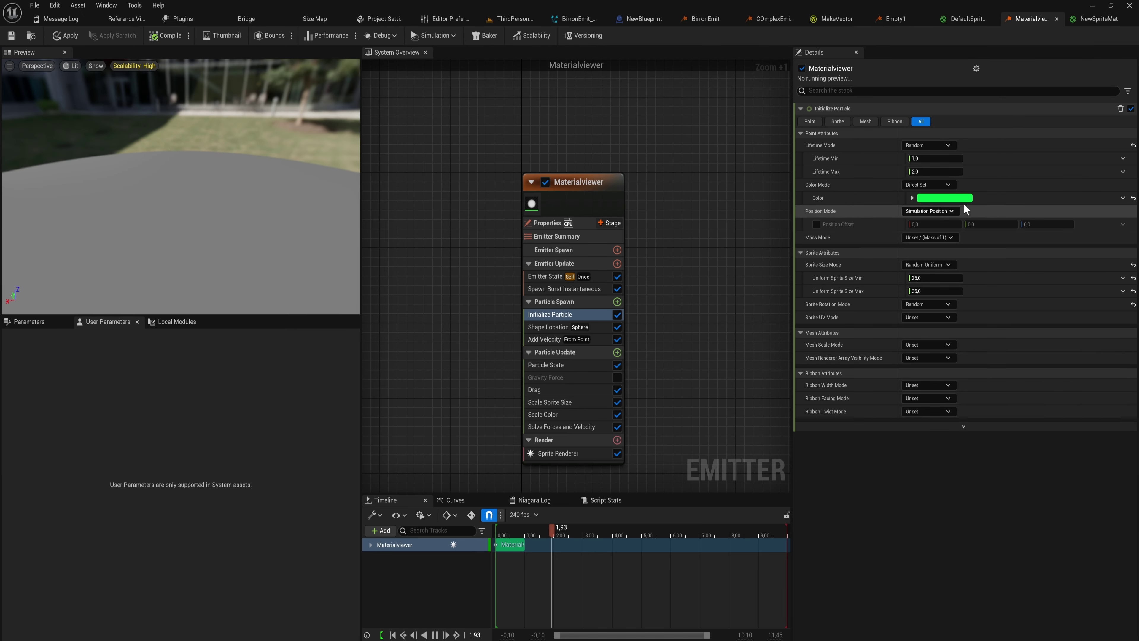
left_click(944, 198)
left_click(917, 393)
type("FFFFFFFF")
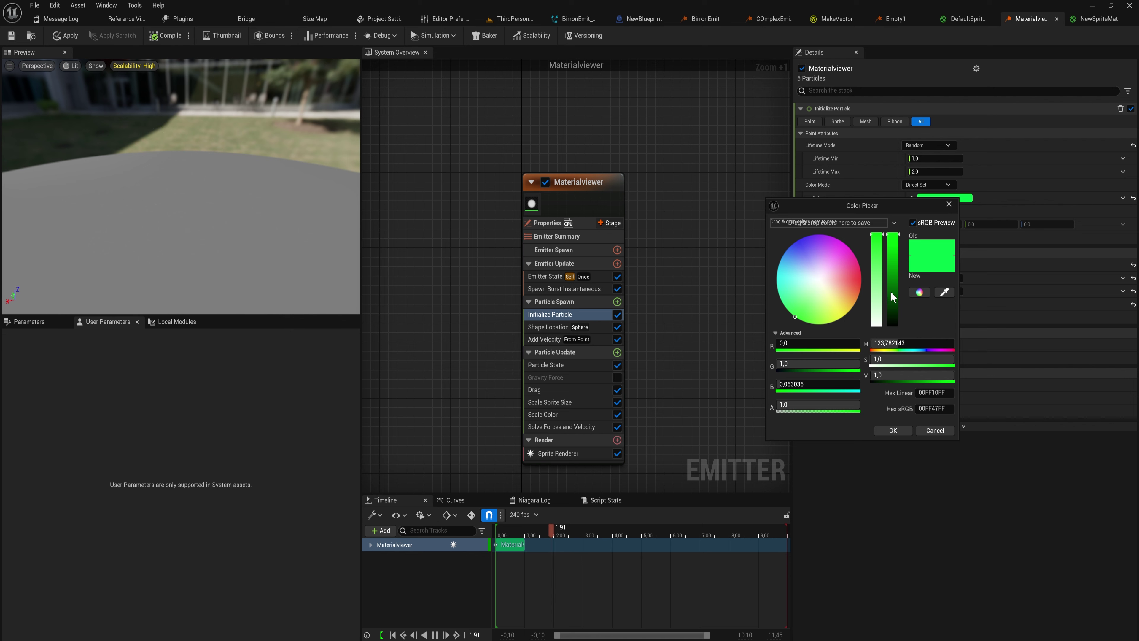
key("Return")
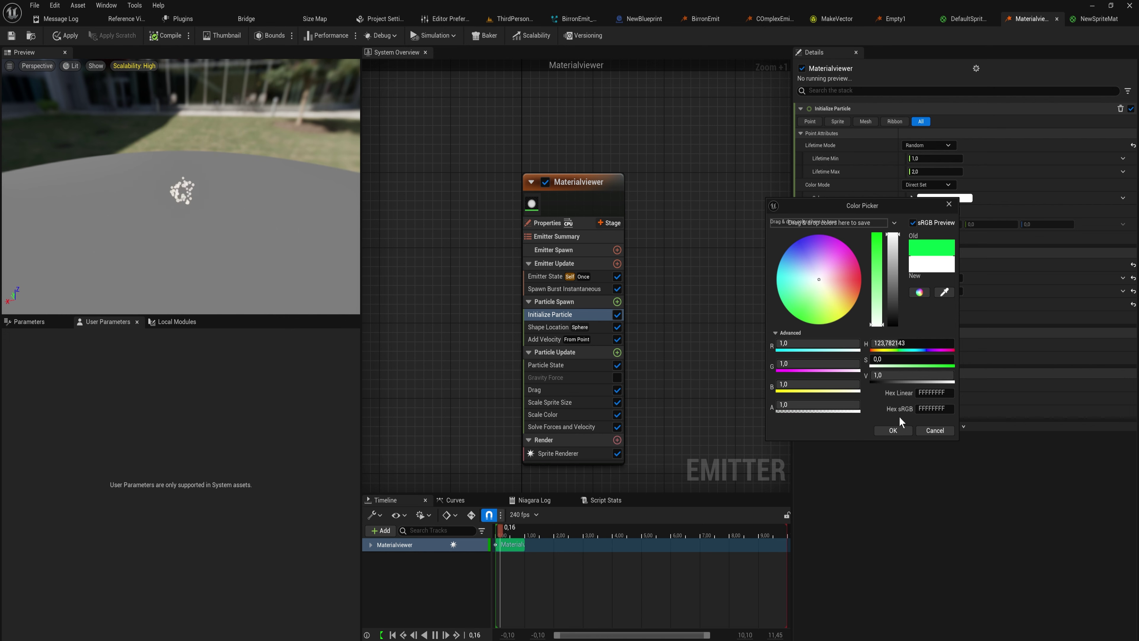
left_click(897, 427)
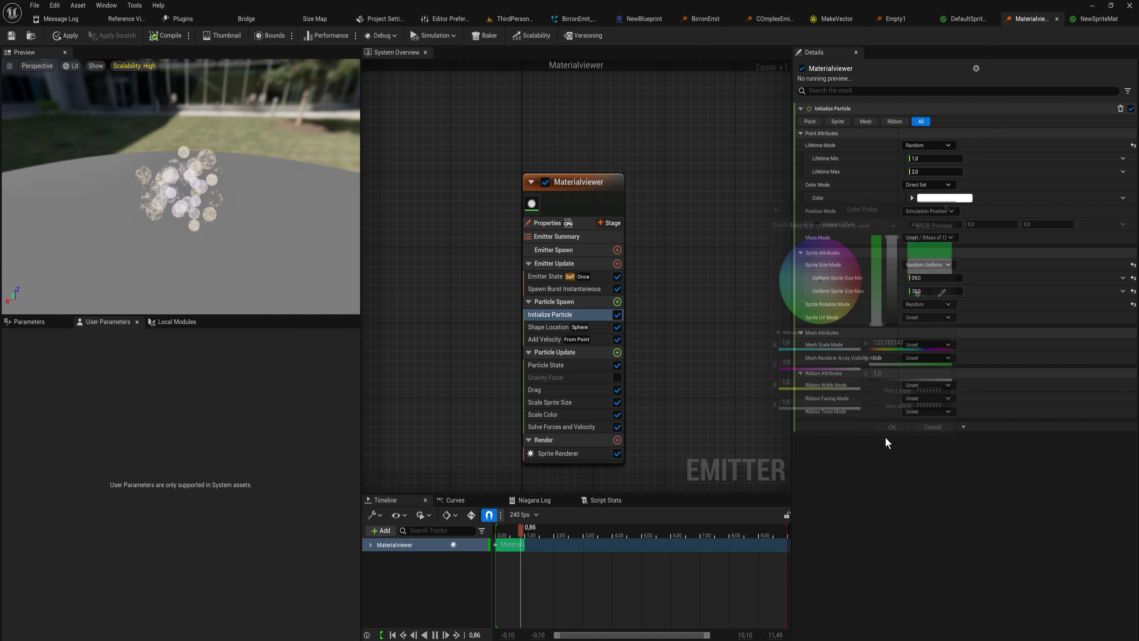
Set the Initialize Particle lifetime range to a minimum of 4 and maximum of 6, and raise the Drag module's drag to about 3.57
left_click(931, 158)
type("4")
key("Tab")
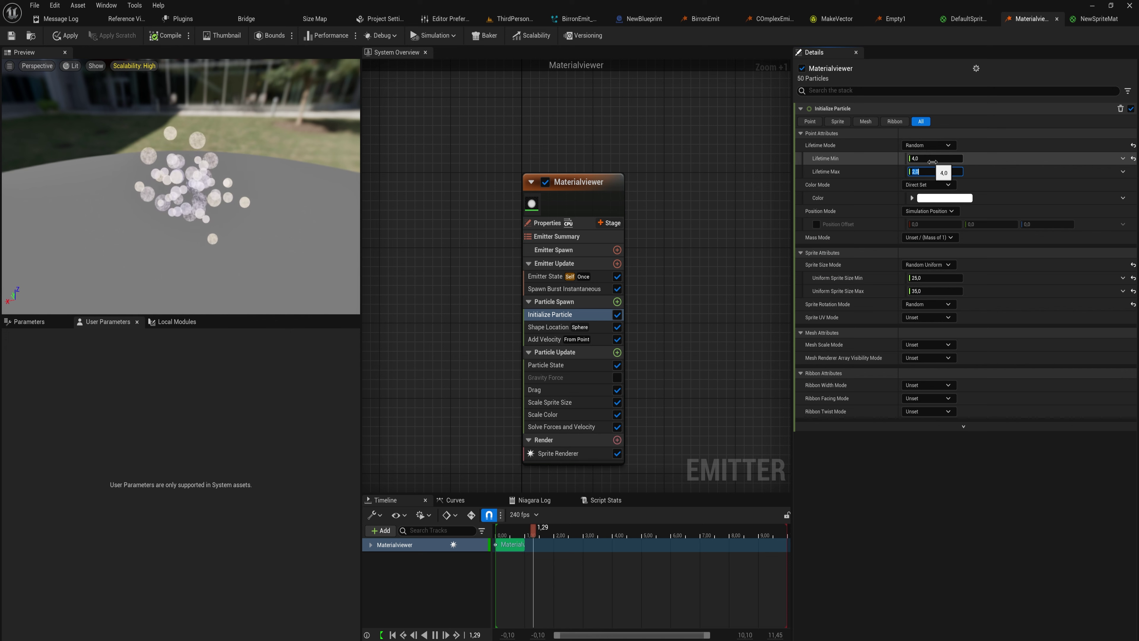
type("6")
key("Return")
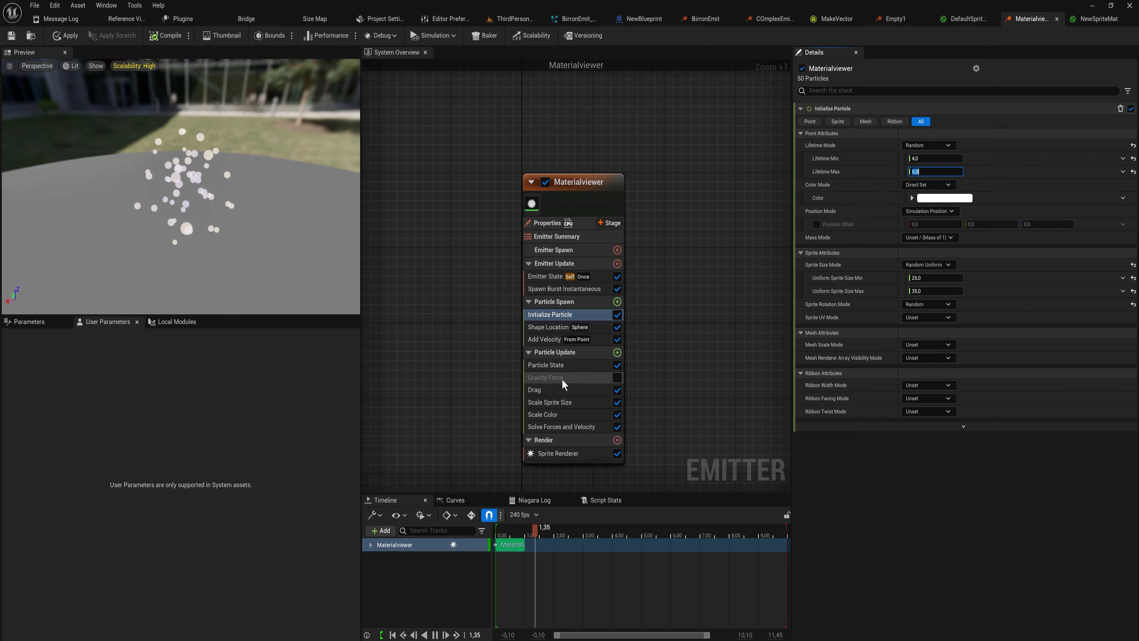
left_click(571, 390)
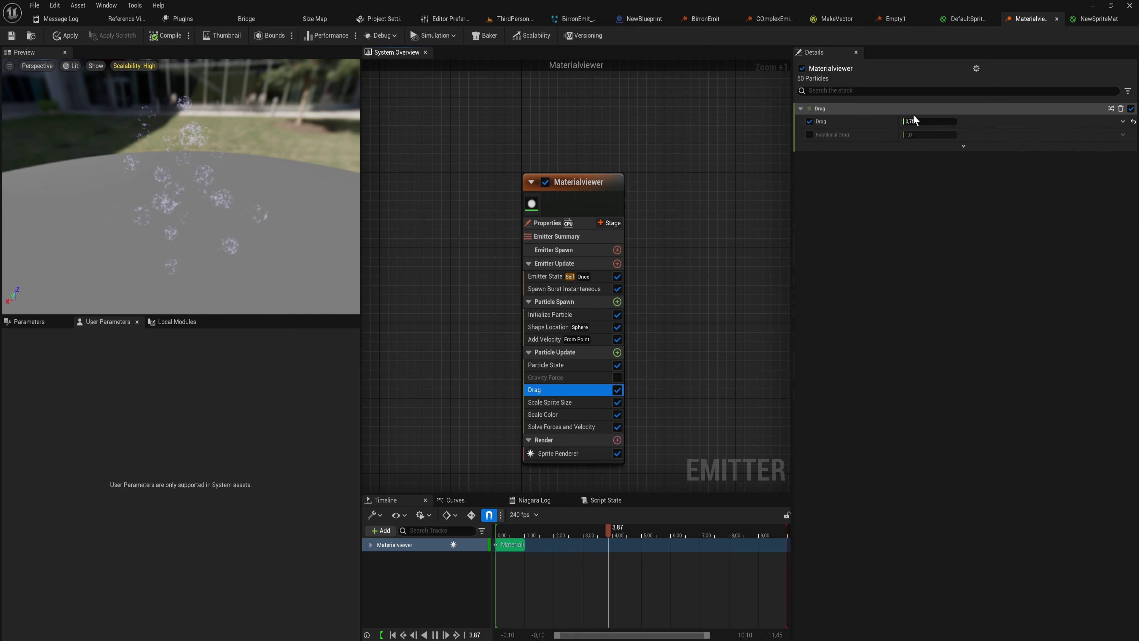
mouse_move(924, 121)
left_mouse_down()
mouse_move(946, 121)
mouse_move(923, 121)
left_mouse_up()
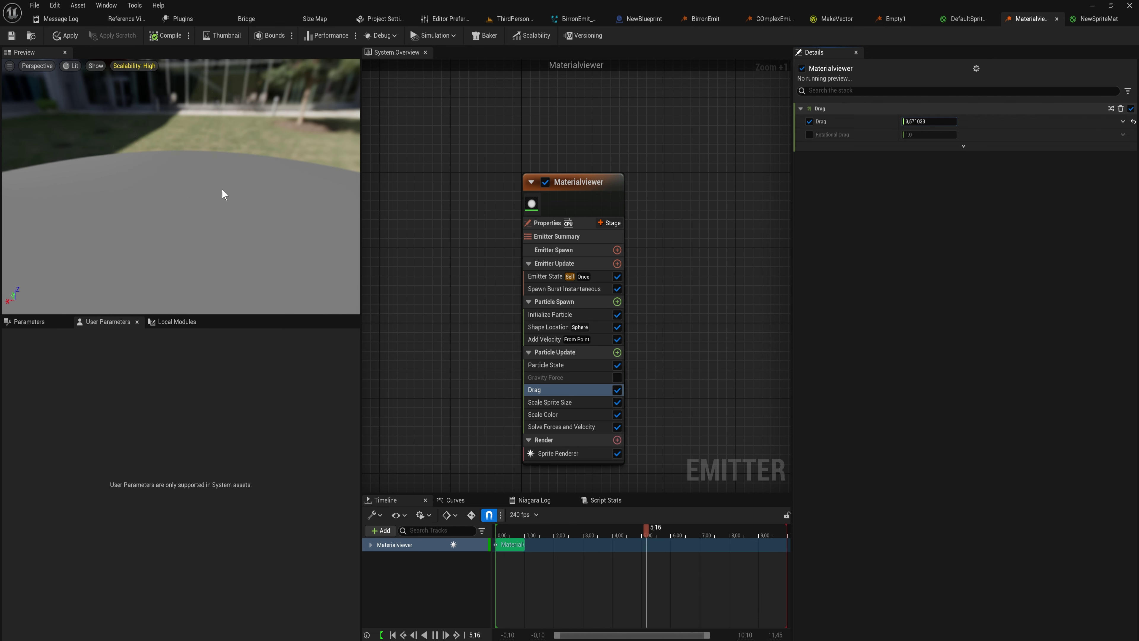
Add a key to the Scale Color module's Scale Alpha curve and place it at time 0.3 with value 0.3
left_click(581, 414)
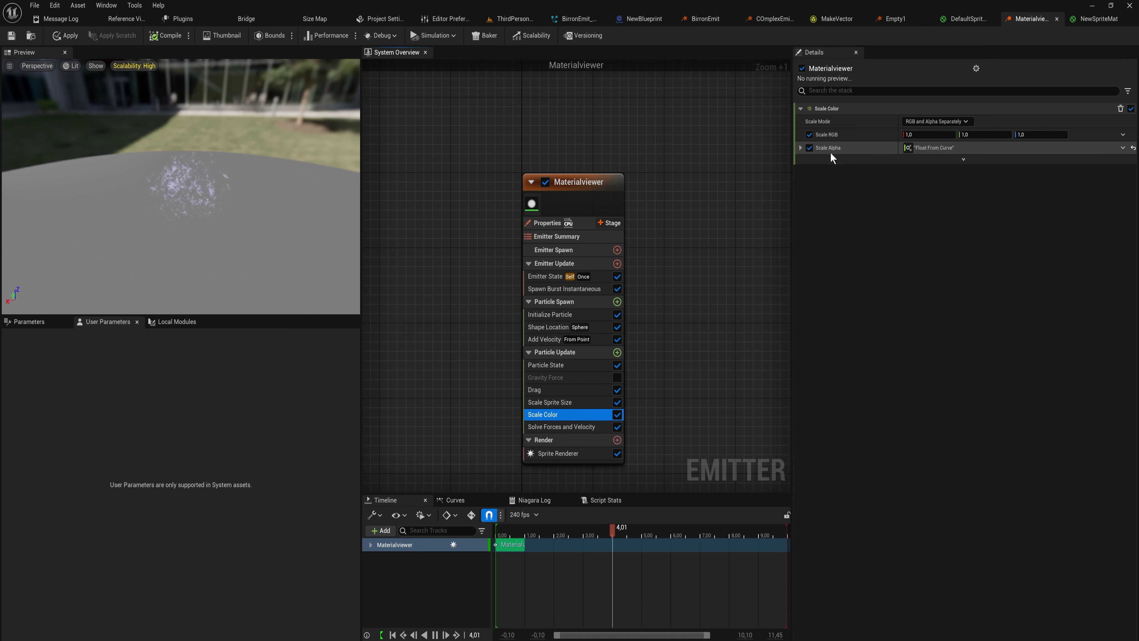
left_click(801, 147)
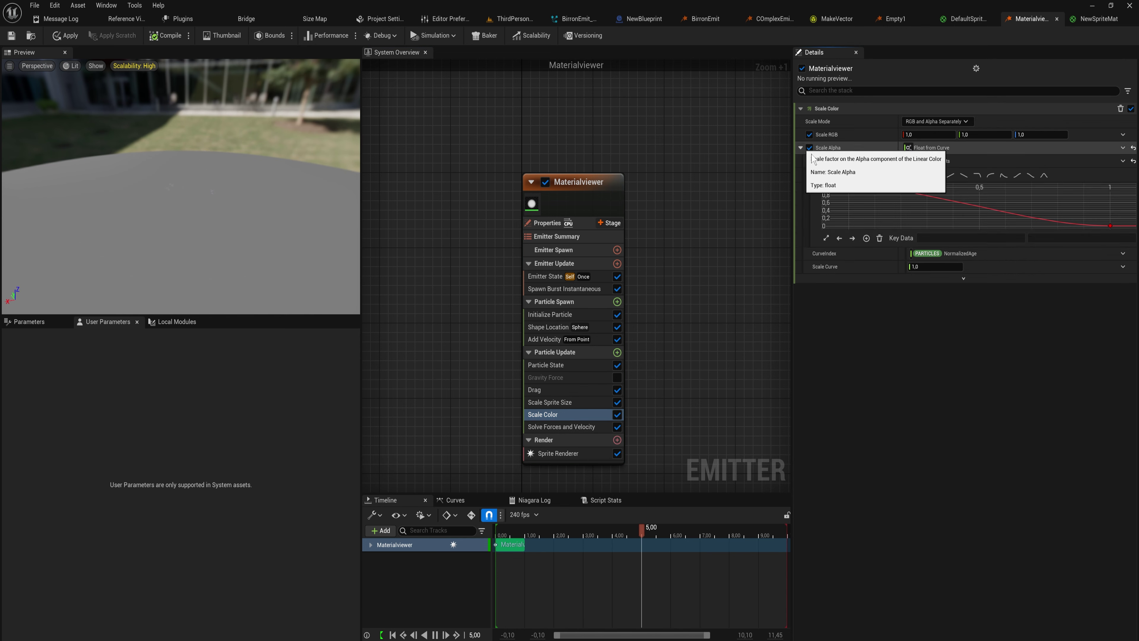
left_click(968, 204)
middle_click(969, 205)
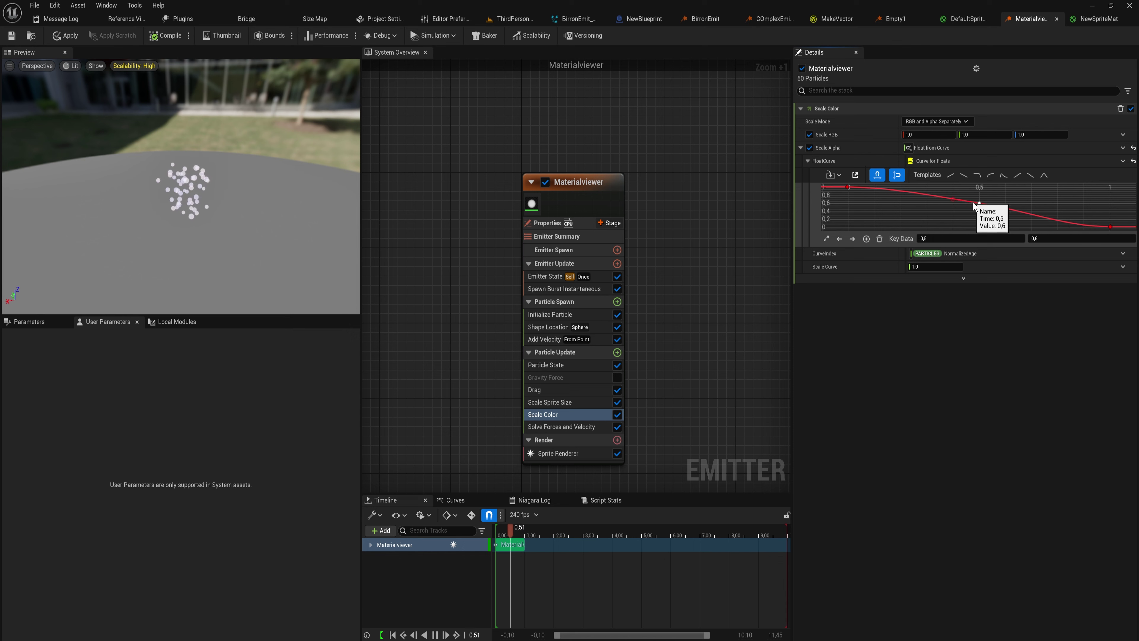
left_click_drag(979, 205, 927, 217)
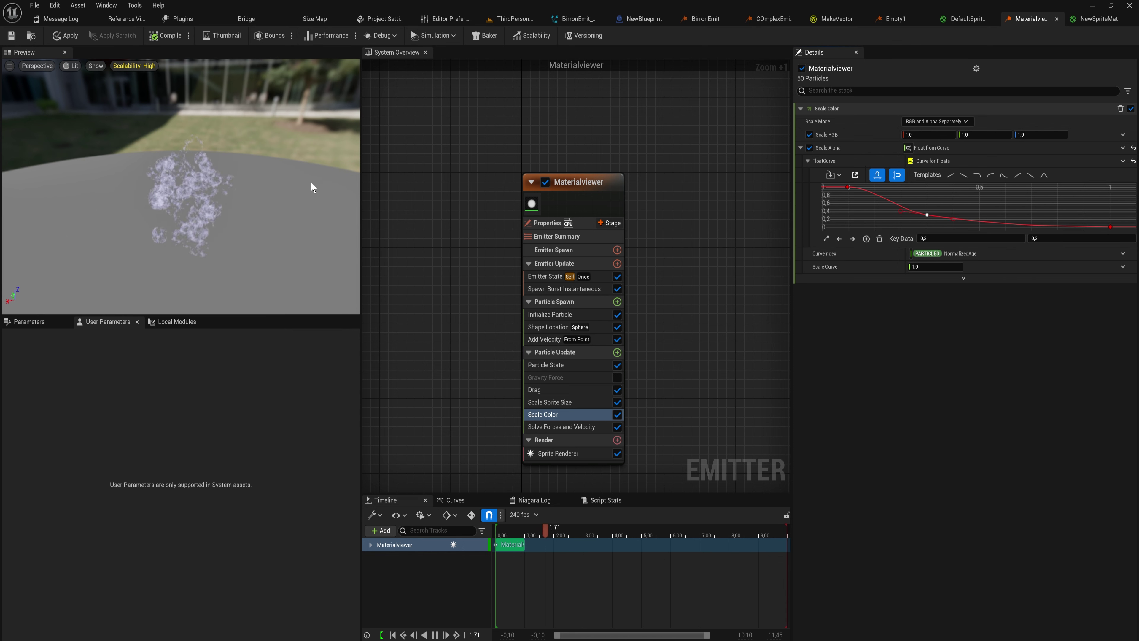